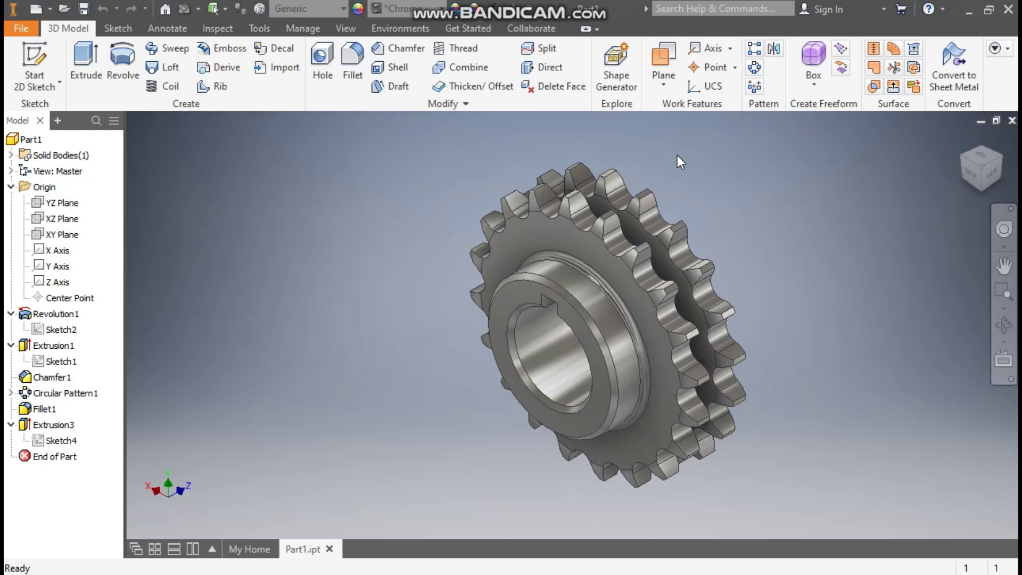
Orbit the finished sprocket to a near-front view and back to an angled view
left_click_drag(701, 227, 751, 208)
key("Escape")
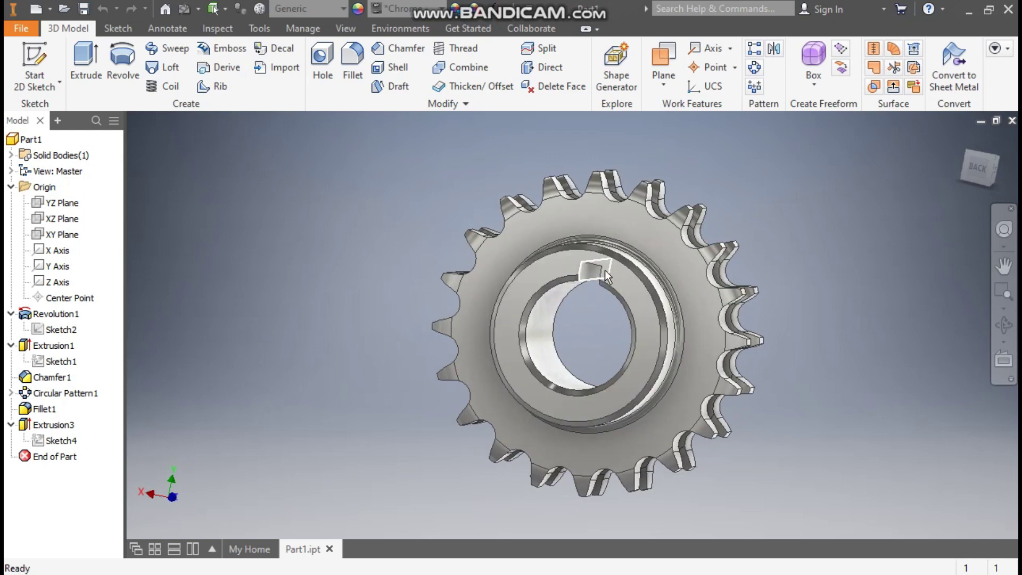
key("F4")
left_click_drag(819, 231, 793, 273)
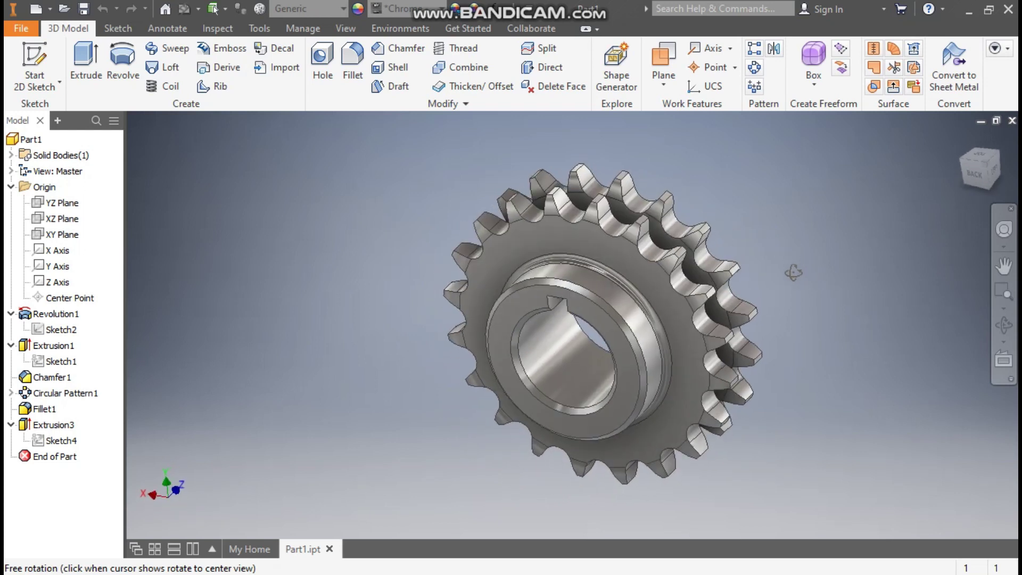
Create a new Standard (mm).ipt part and start a 2D sketch on the YZ plane
left_click(40, 10)
left_click(672, 182)
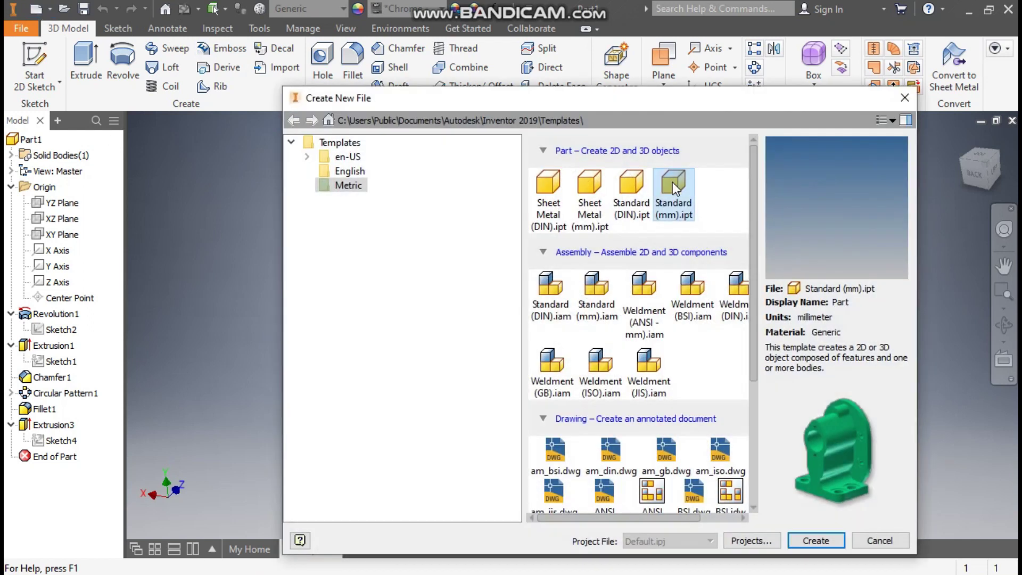
left_click(820, 540)
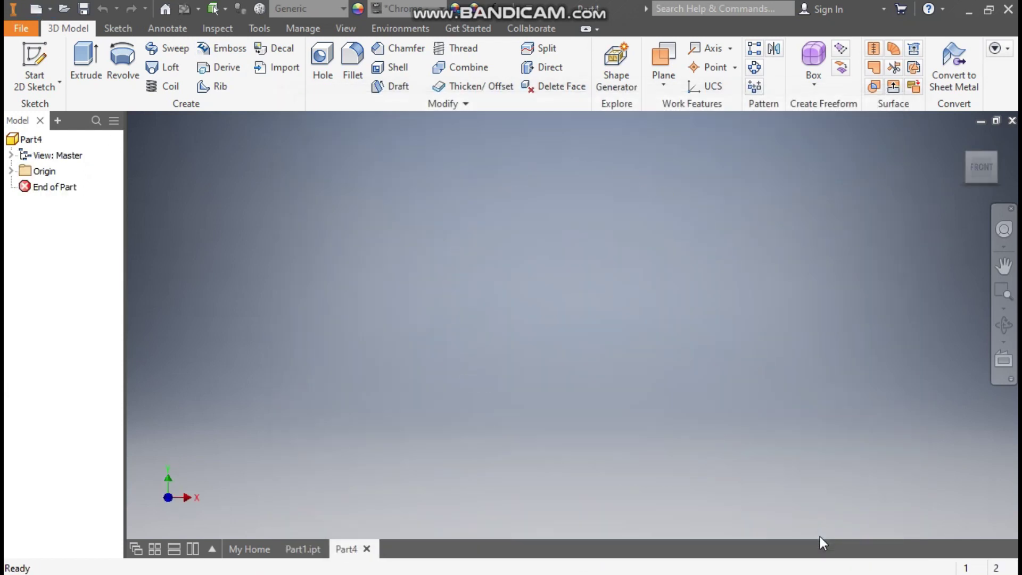
left_click(34, 63)
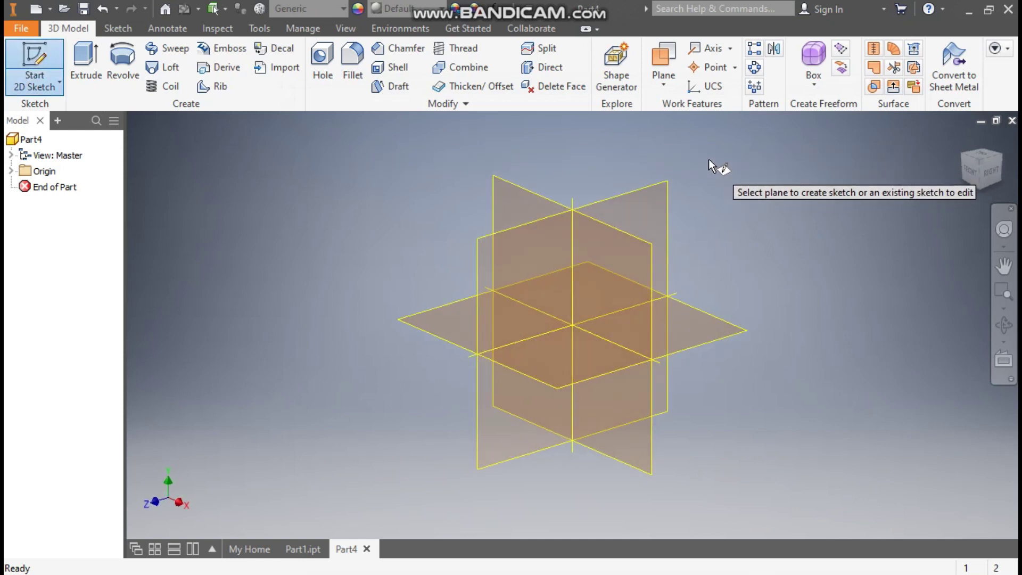
left_click(629, 195)
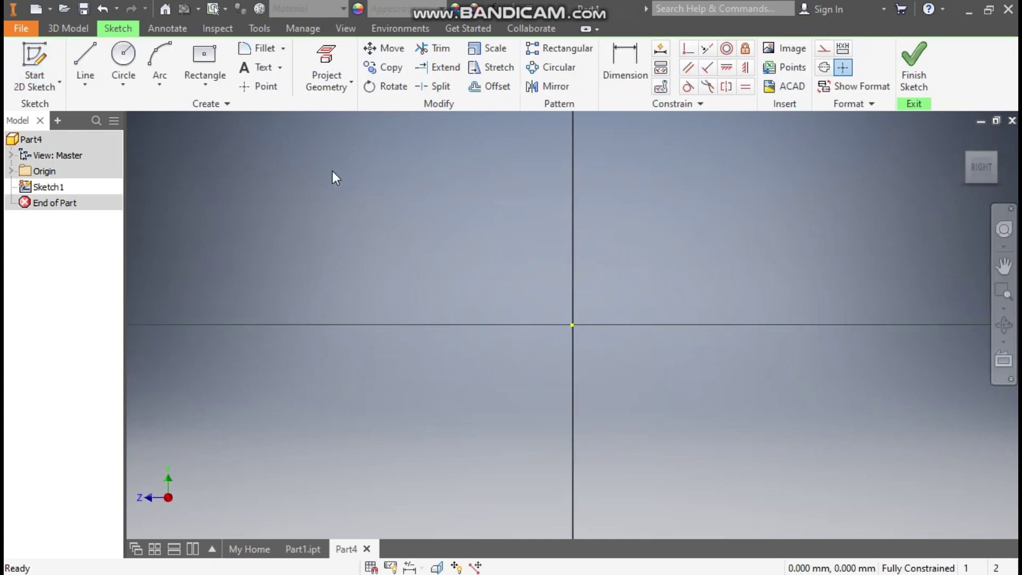
Draw lines up from the origin forming the first trapezoidal tab, ending with its right side downward
left_click(88, 54)
mouse_move(810, 237)
middle_mouse_down()
mouse_move(666, 310)
mouse_move(632, 372)
middle_mouse_up()
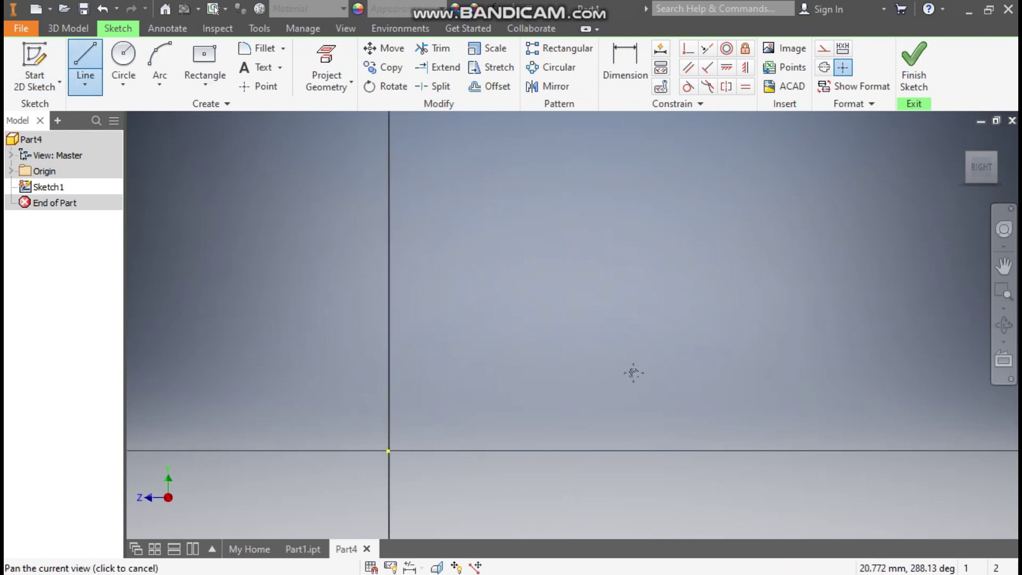
left_click(388, 452)
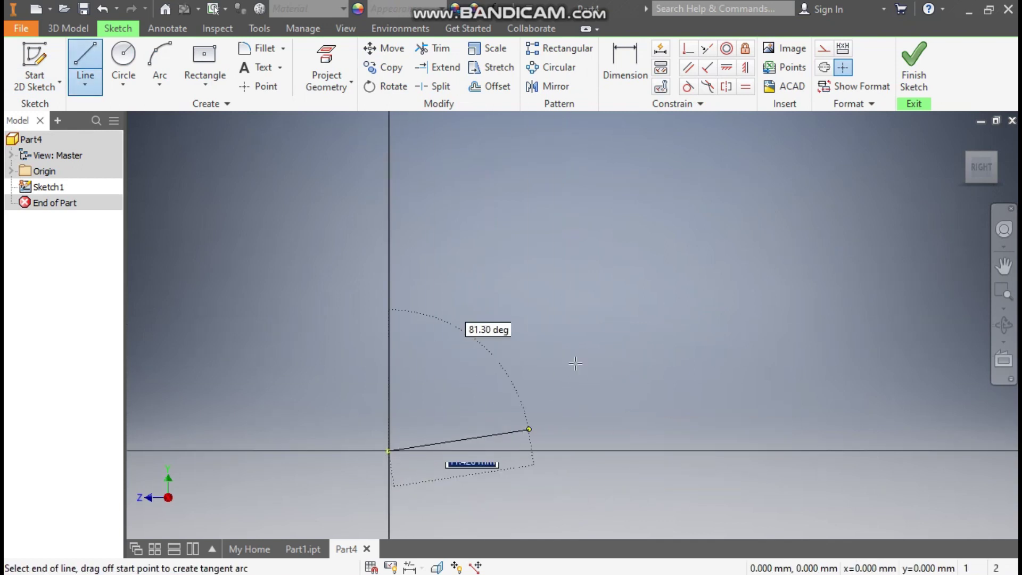
left_click(388, 219)
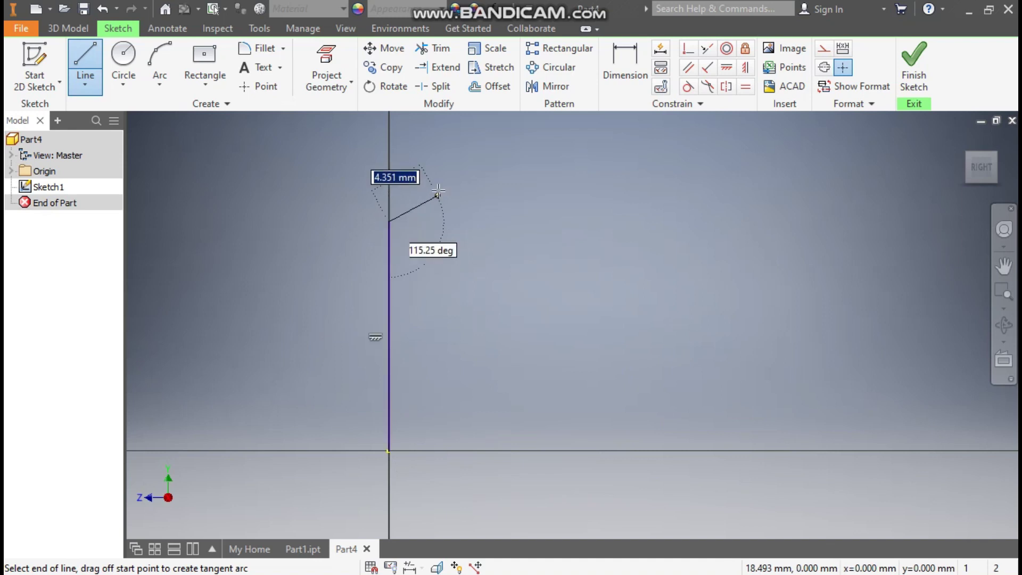
left_click(421, 162)
left_click(526, 162)
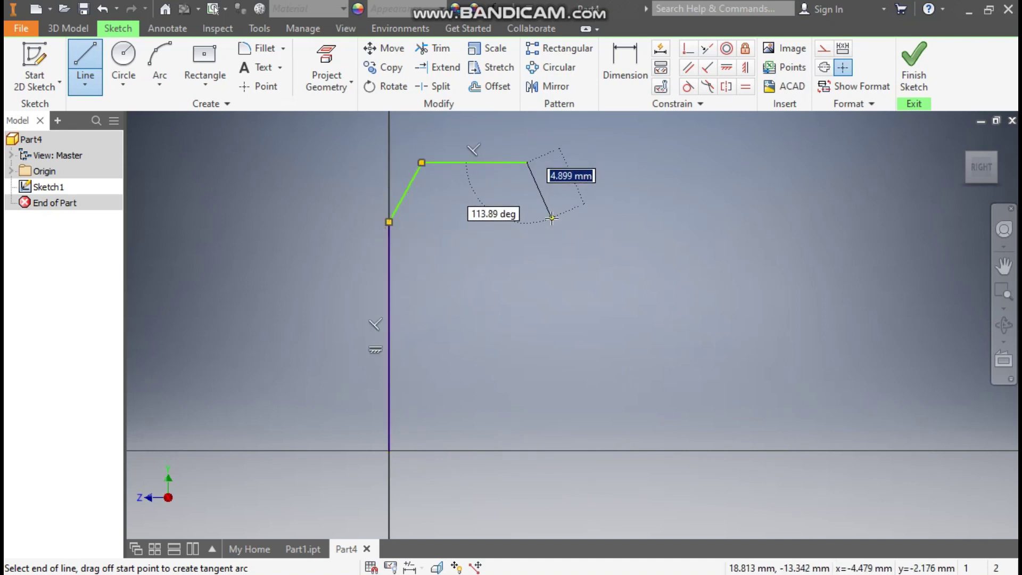
left_click(558, 220)
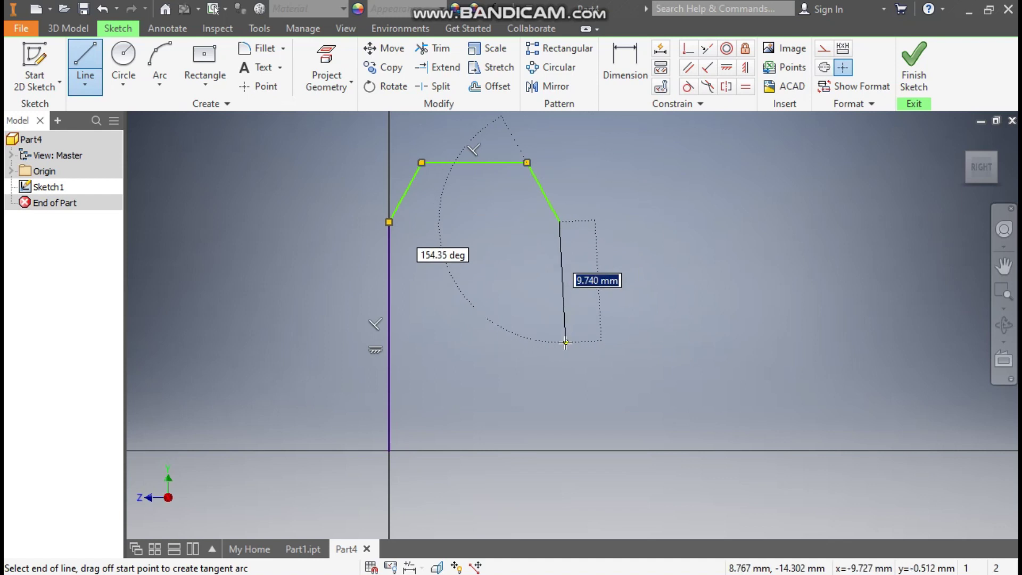
left_click(558, 353)
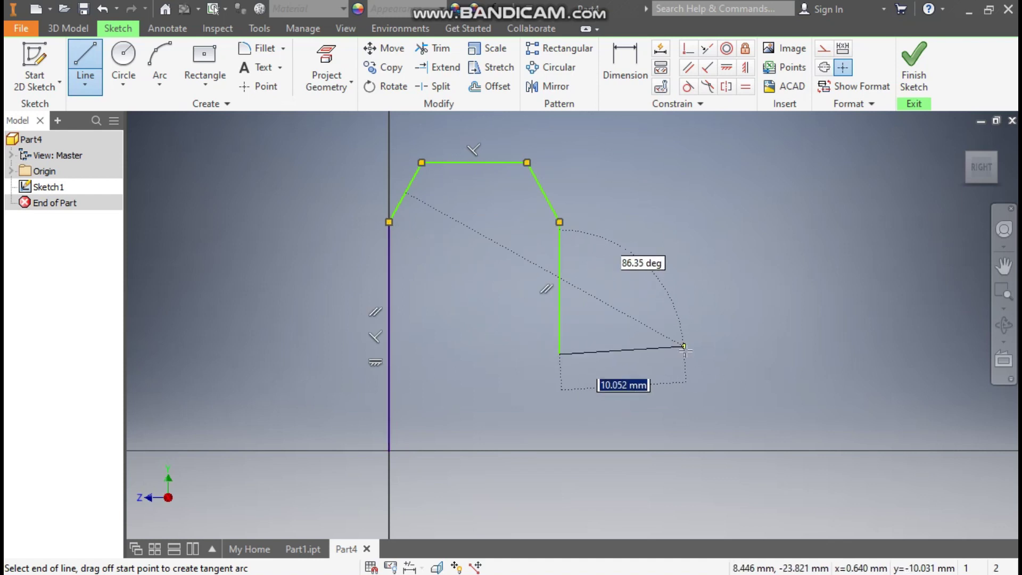
Continue with the flat gap, the second trapezoidal tab and lower step, closing the profile at the origin
left_click(697, 353)
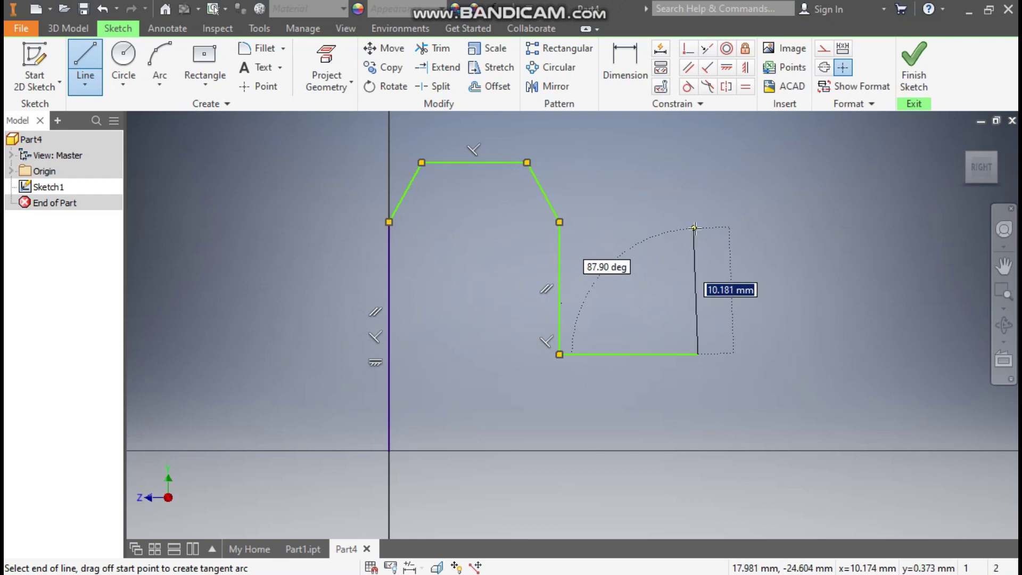
left_click(697, 229)
left_click(739, 162)
left_click(875, 162)
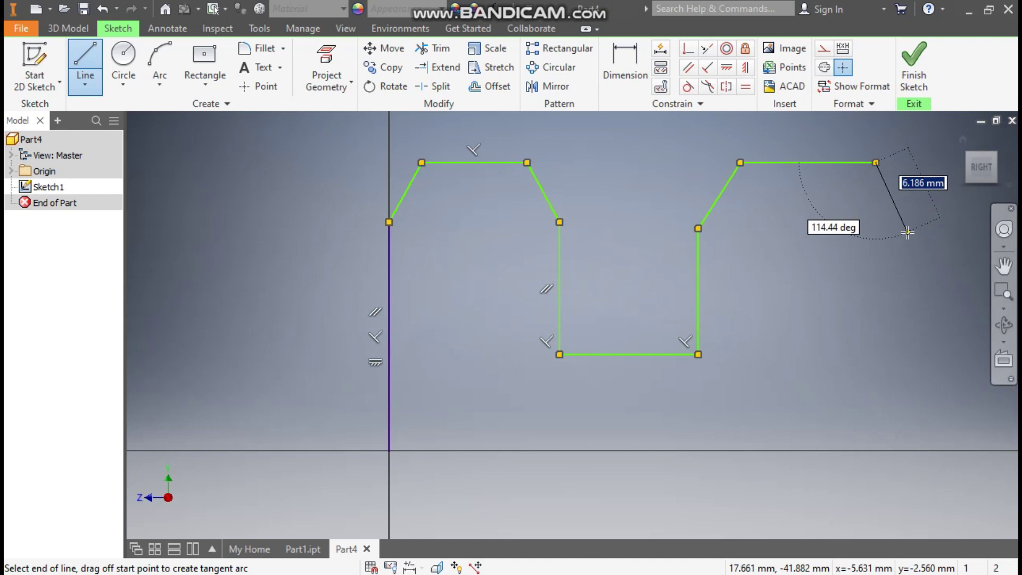
left_click(917, 228)
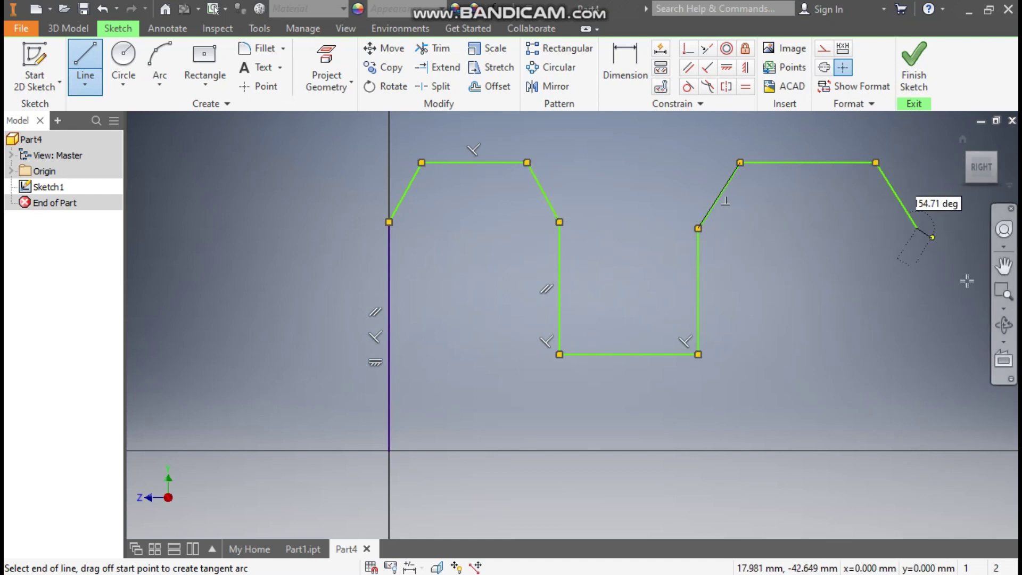
left_click(925, 354)
scroll(740, 269, "up", 3)
scroll(794, 247, "down", 1)
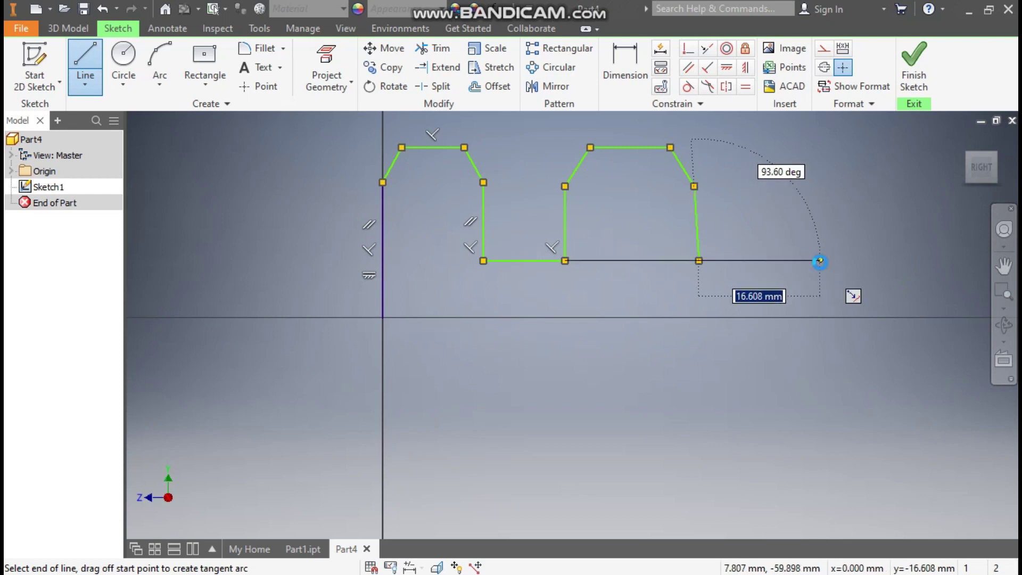
left_click(819, 260)
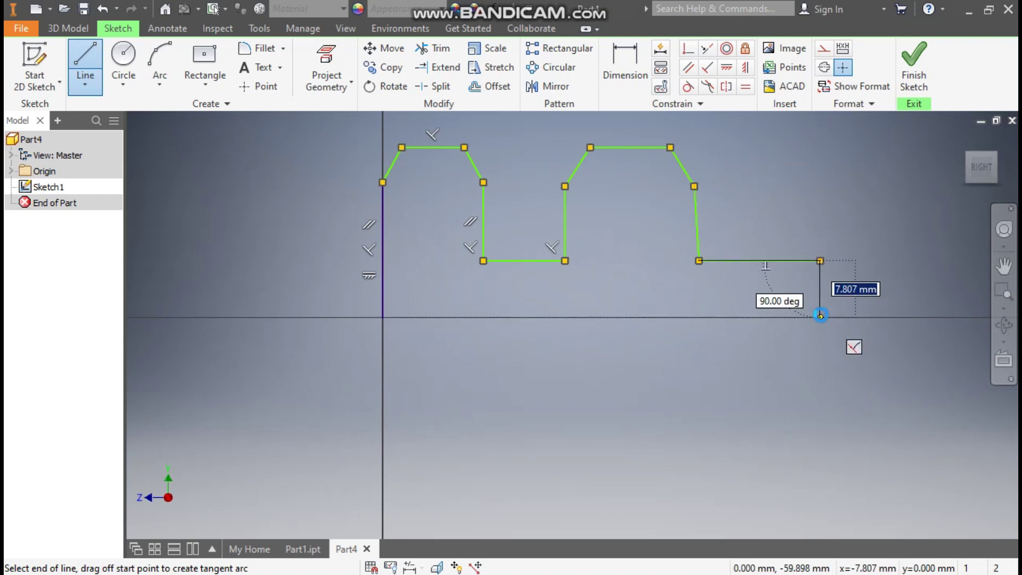
left_click(820, 317)
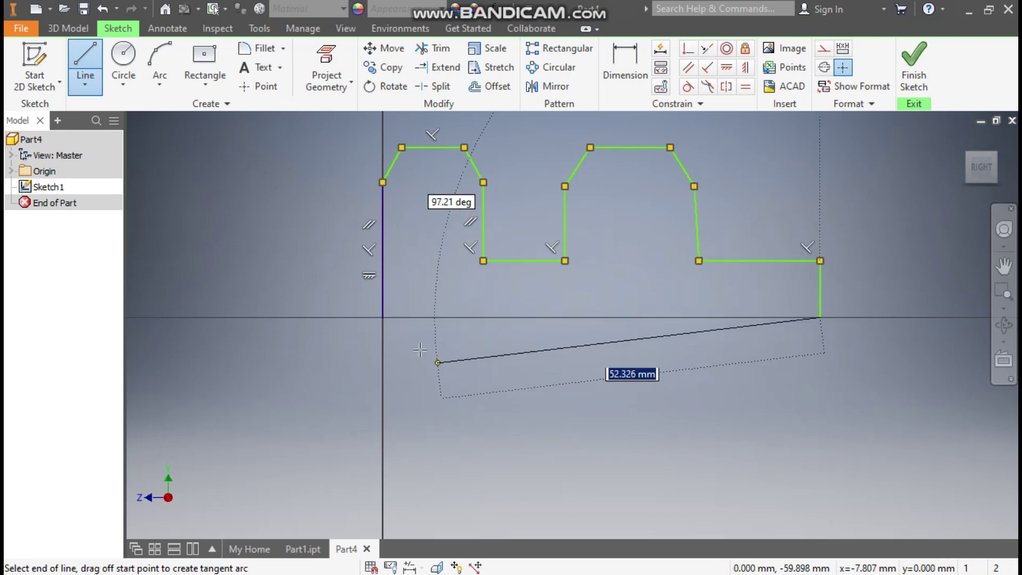
left_click(382, 317)
left_click(670, 147)
middle_click_drag(814, 250, 830, 312)
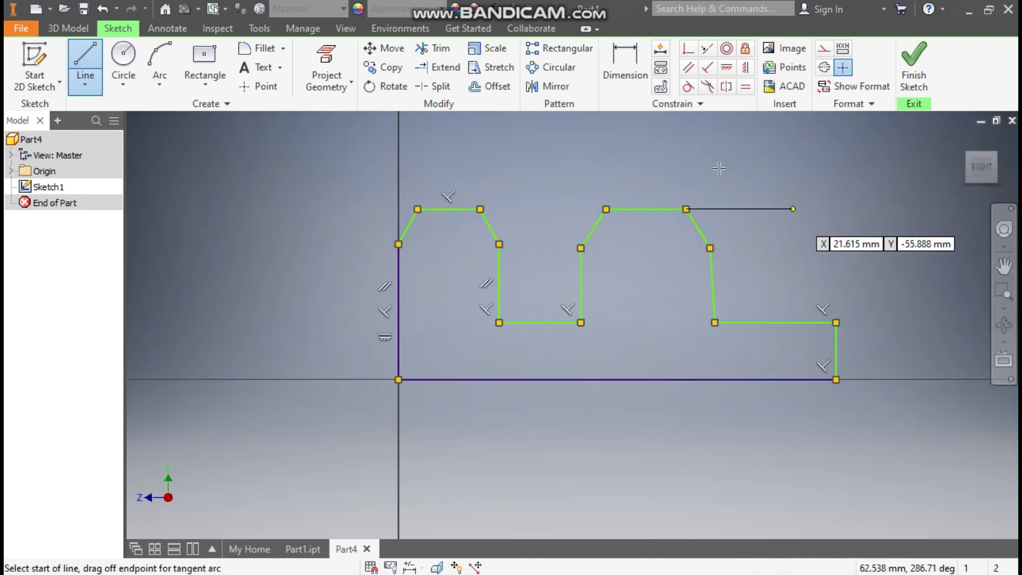
left_click(624, 66)
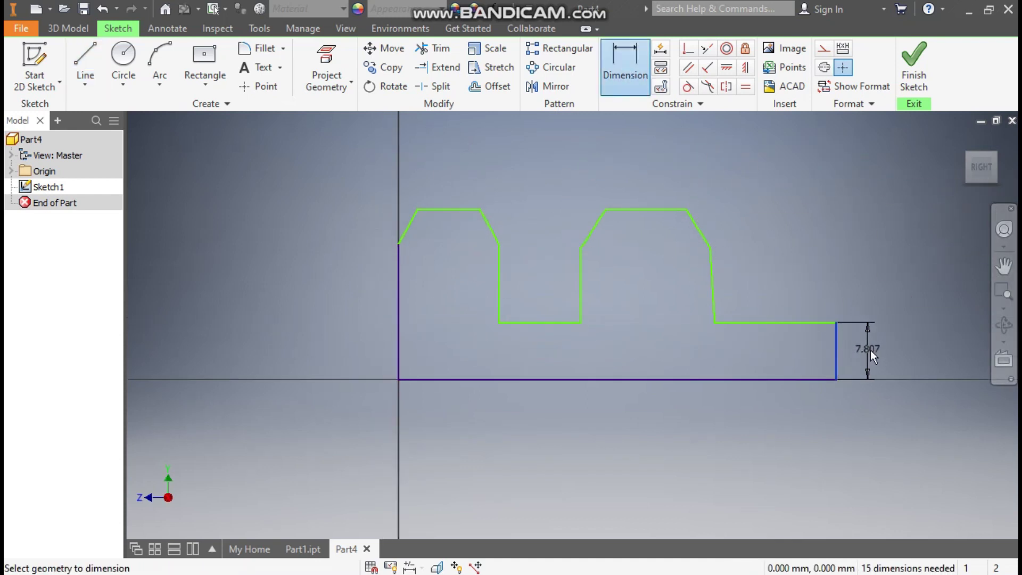
Dimension the right step height to 25
left_click(871, 349)
type("25")
key("Return")
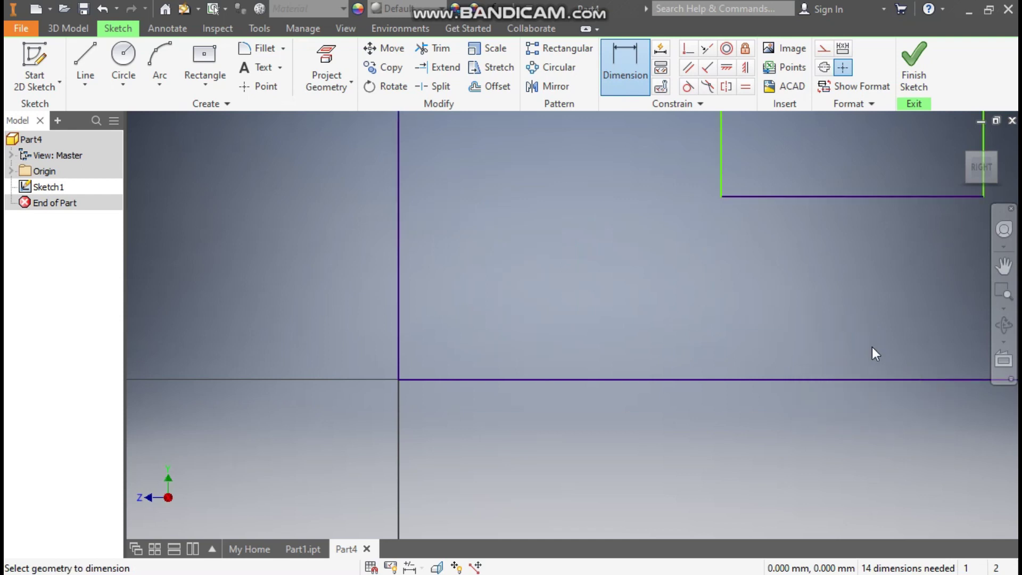
scroll(652, 324, "down", 3)
mouse_move(653, 324)
middle_mouse_down()
mouse_move(491, 376)
mouse_move(413, 372)
middle_mouse_up()
Set the horizontal width of both slanted edges of the first tab to 1.3
left_click(440, 253)
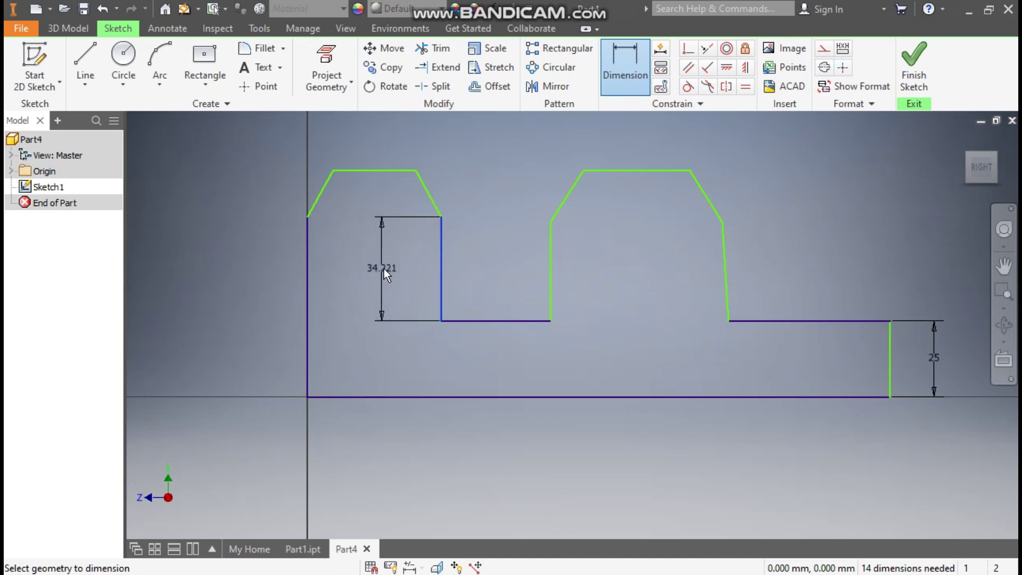
left_click(416, 171)
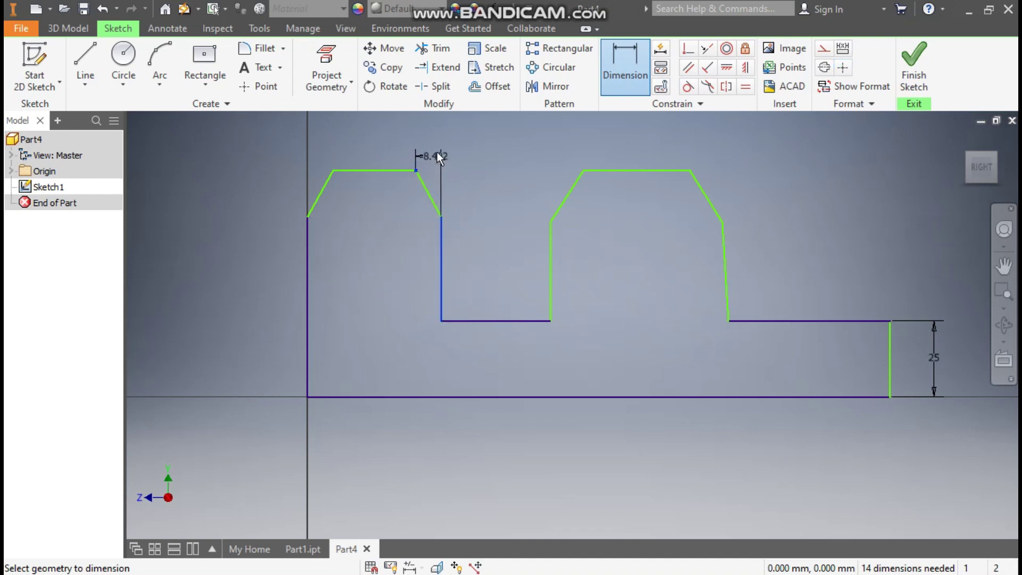
left_click(438, 152)
type("1.")
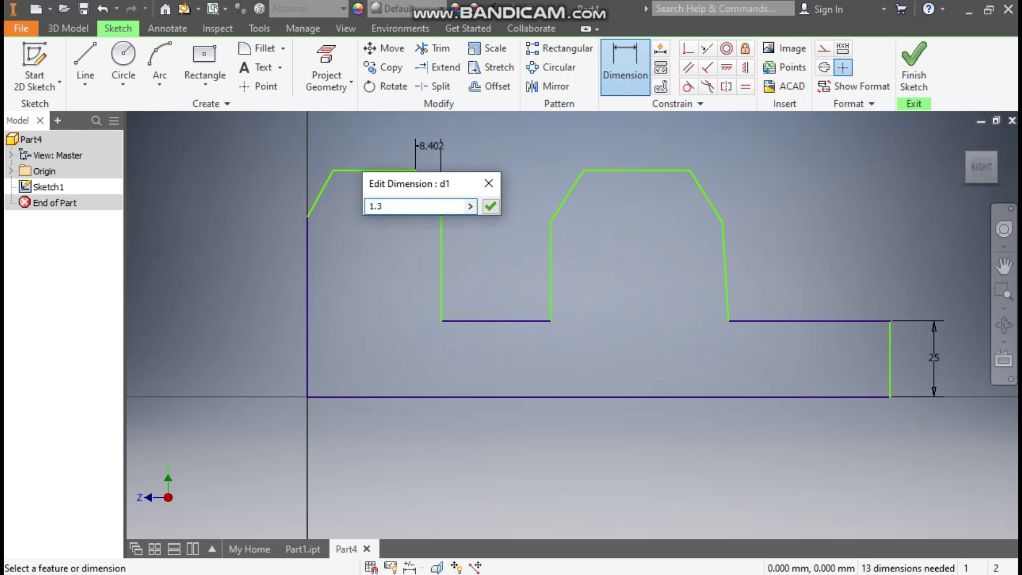
type("3")
key("Return")
left_click(315, 205)
left_click(323, 141)
type("1.")
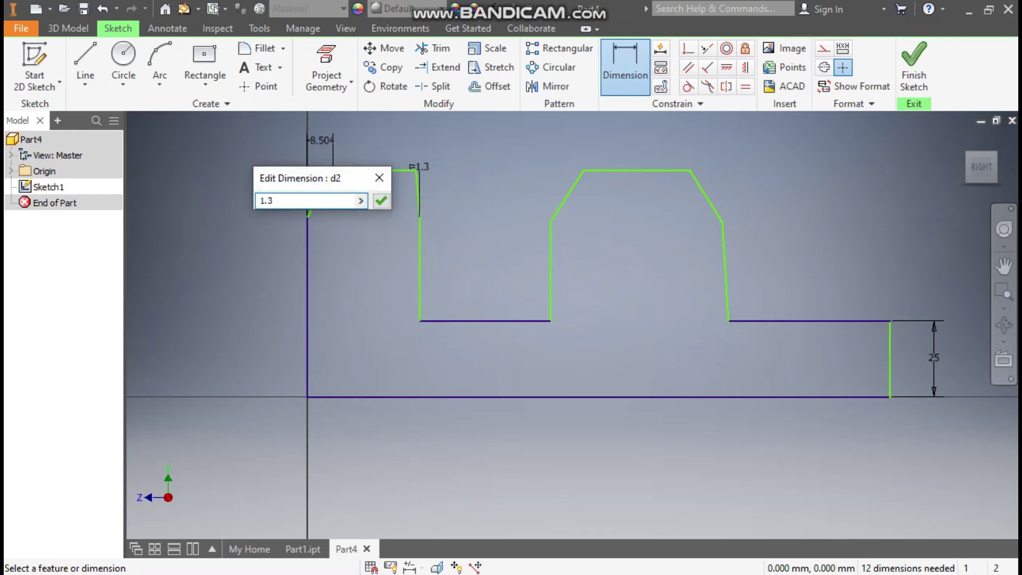
key("Return")
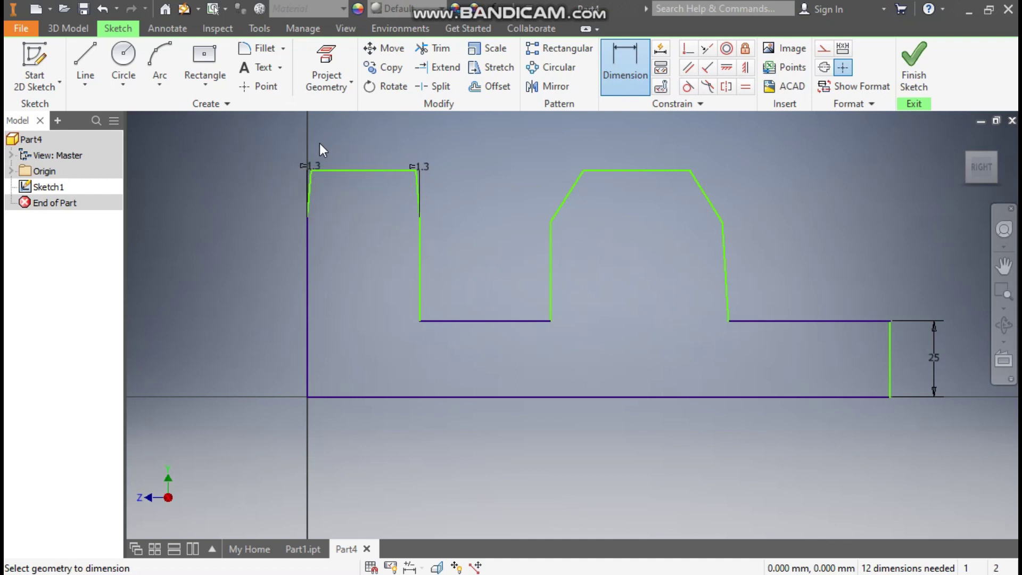
Dimension the first tab's width between its vertical edges to 7.2
left_click(308, 251)
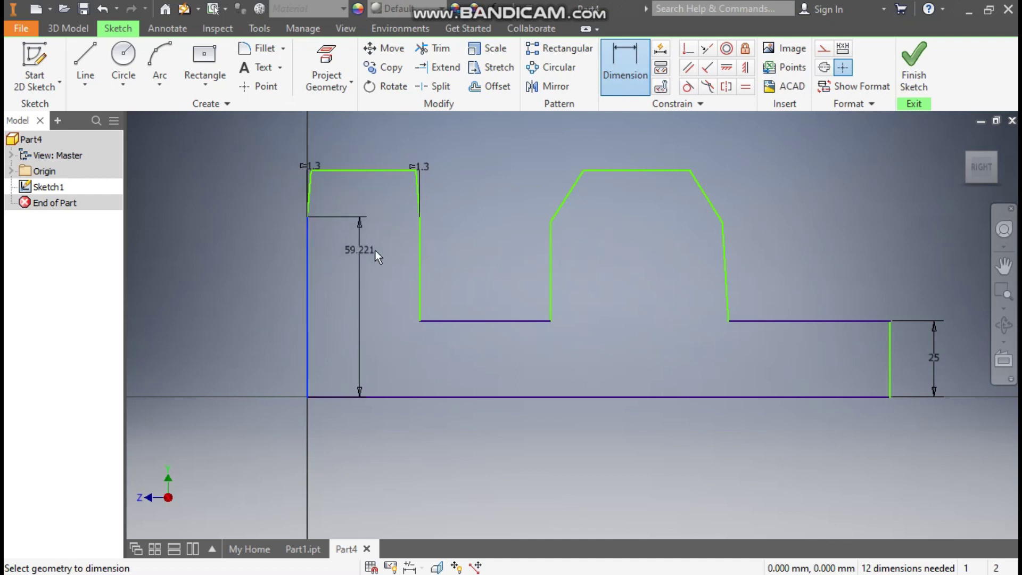
left_click(421, 256)
left_click(379, 125)
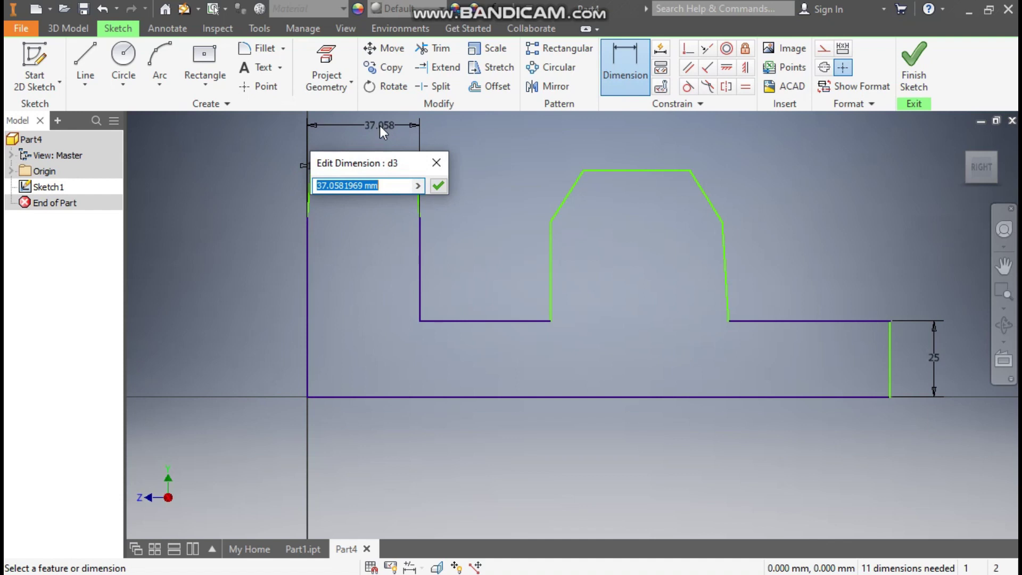
type("7.2")
key("Return")
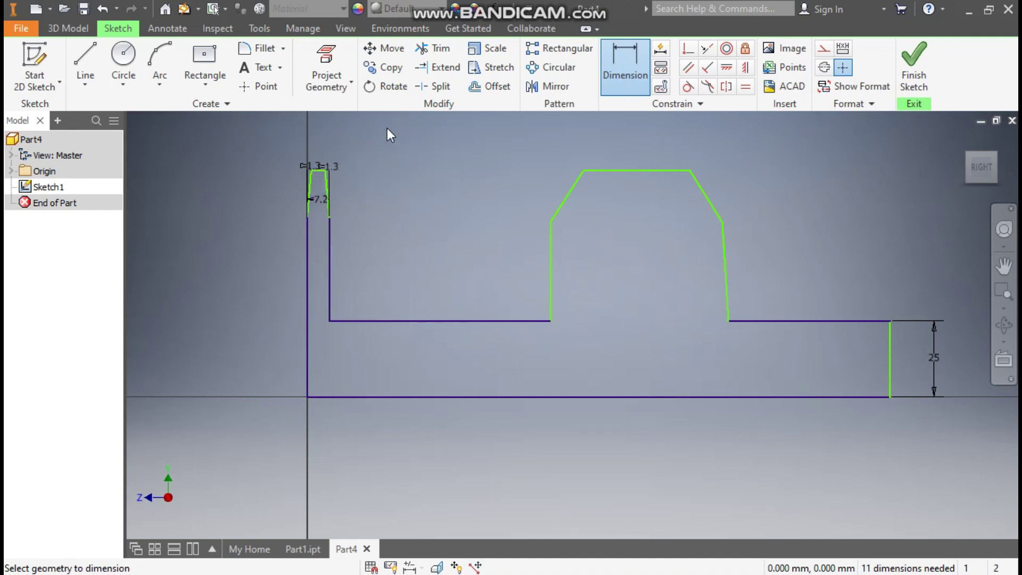
middle_click_drag(355, 251, 449, 223)
scroll(538, 199, "up", 5)
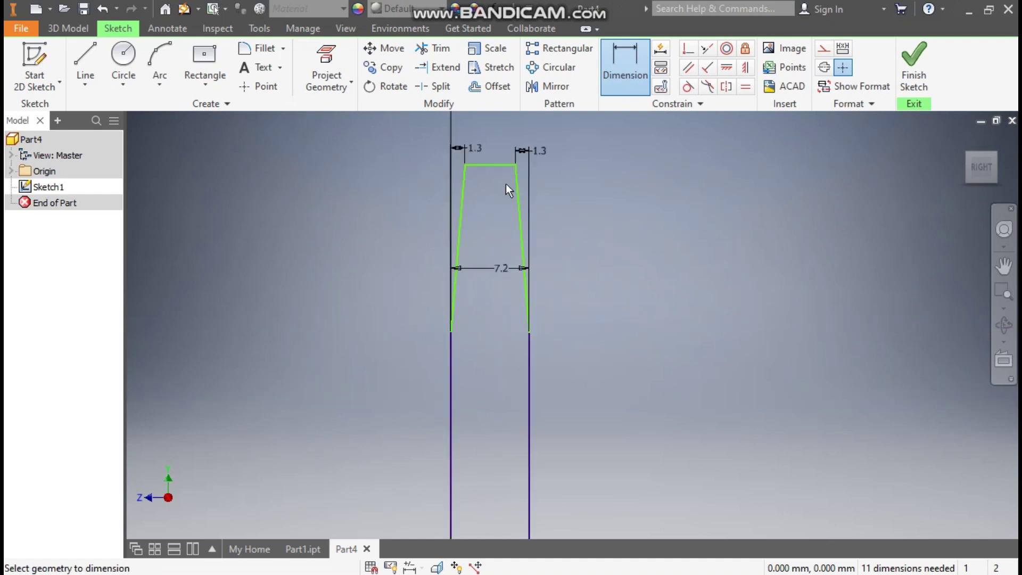
Draw outward-bowing three-point arcs from the top corners down both flanks of the tooth
left_click(153, 79)
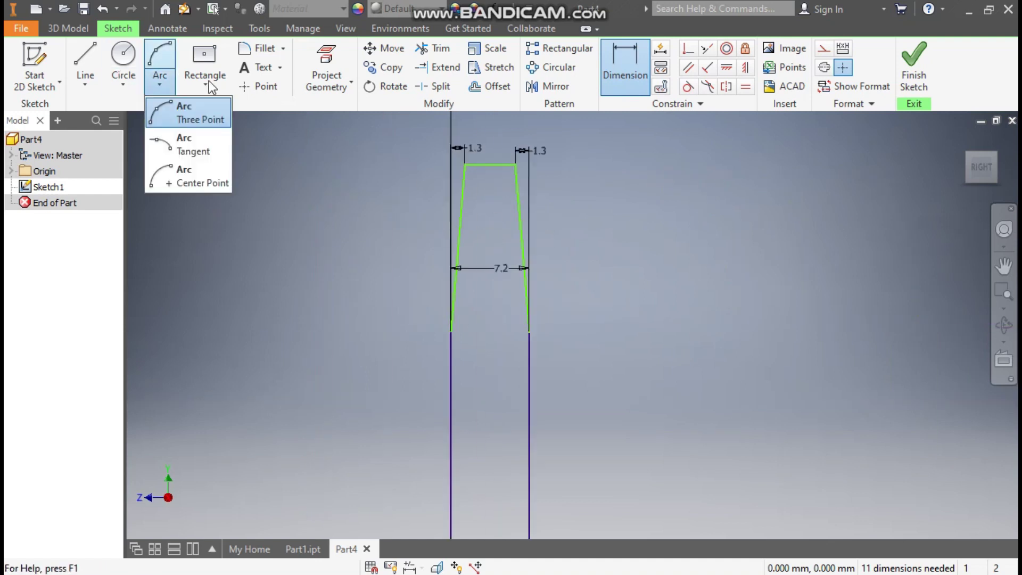
left_click(213, 113)
left_click(466, 164)
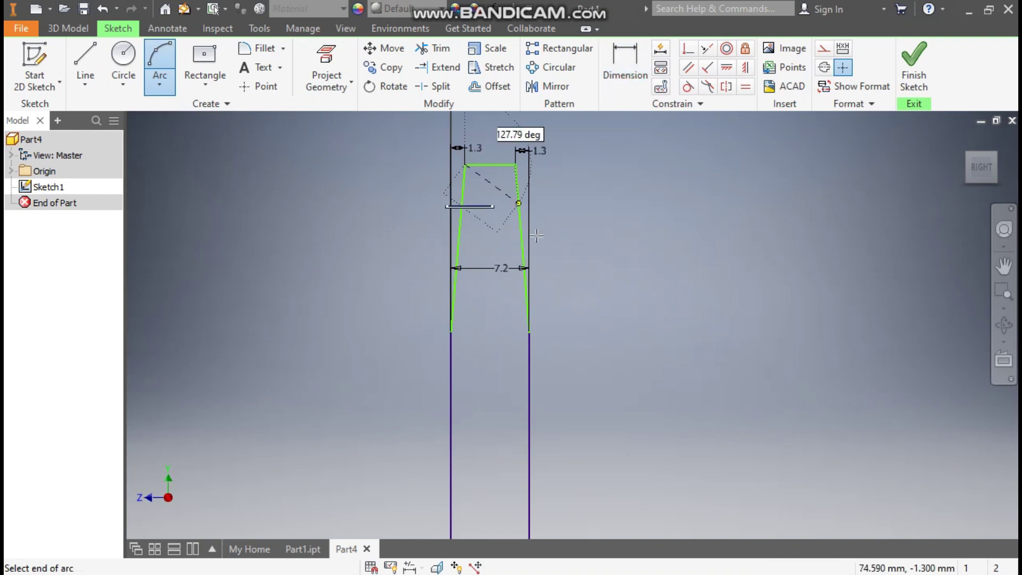
left_click(451, 331)
left_click(434, 261)
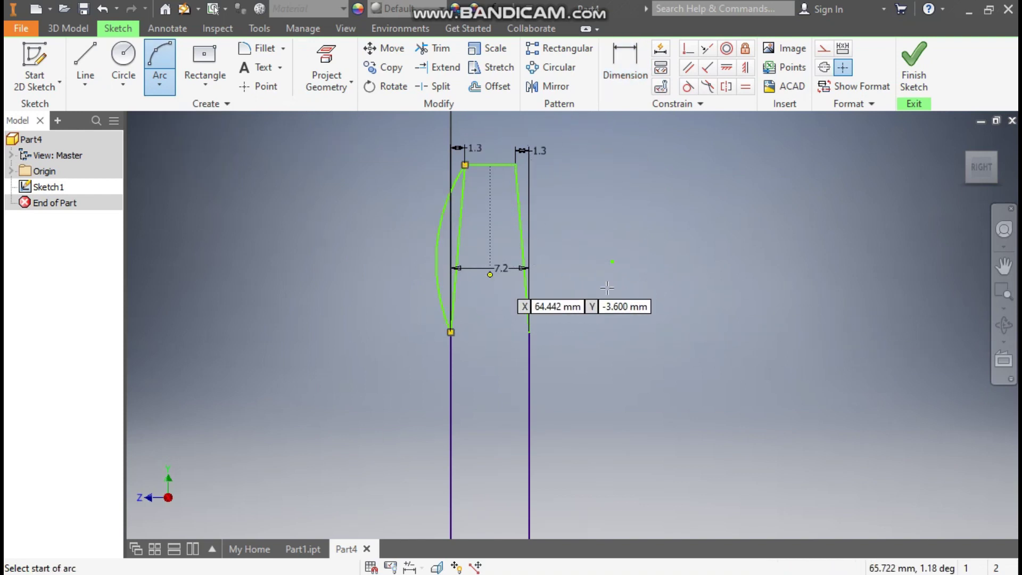
left_click(515, 165)
left_click(529, 330)
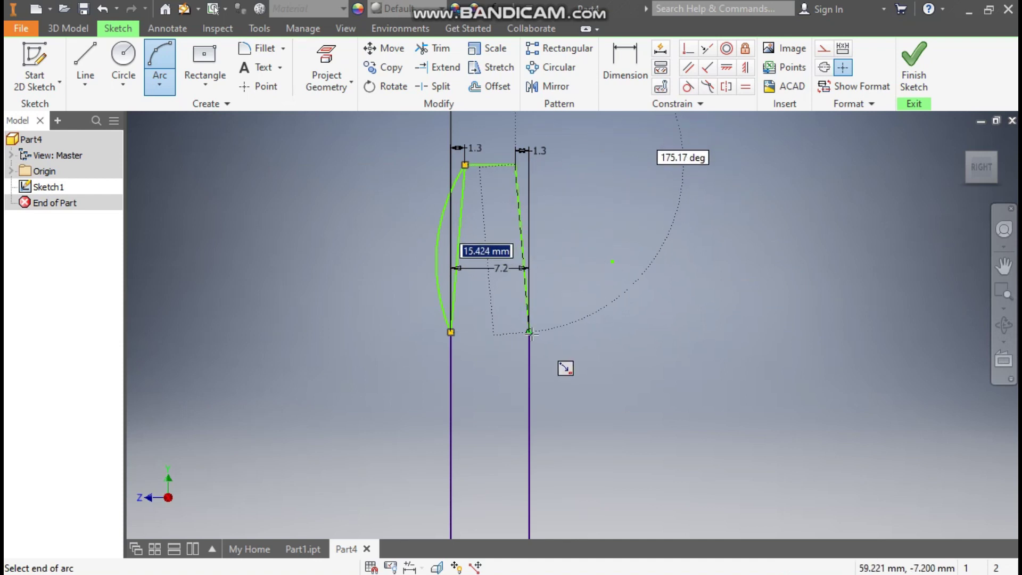
left_click(536, 251)
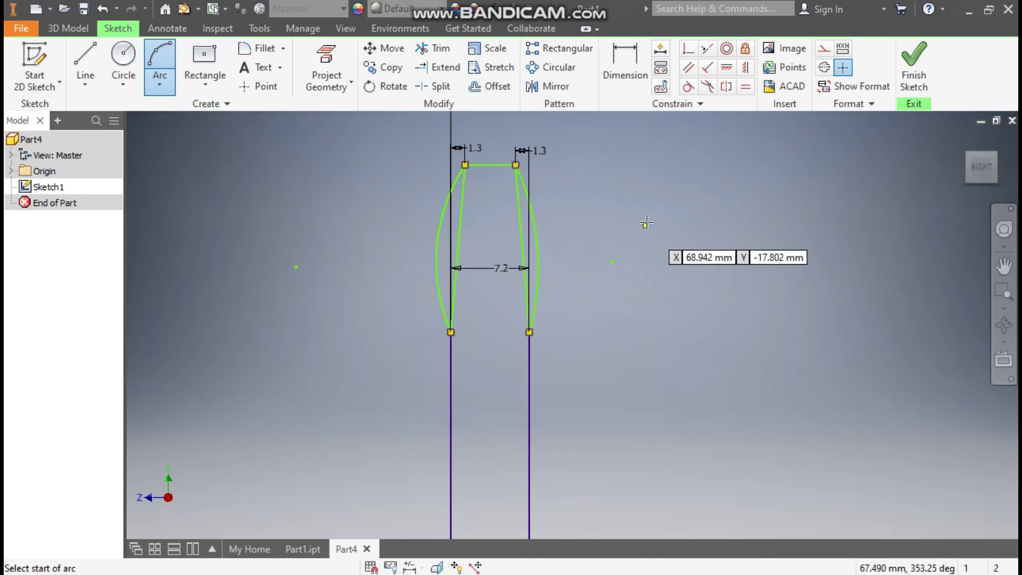
Constrain each flank arc tangent to its vertical line
left_click(688, 86)
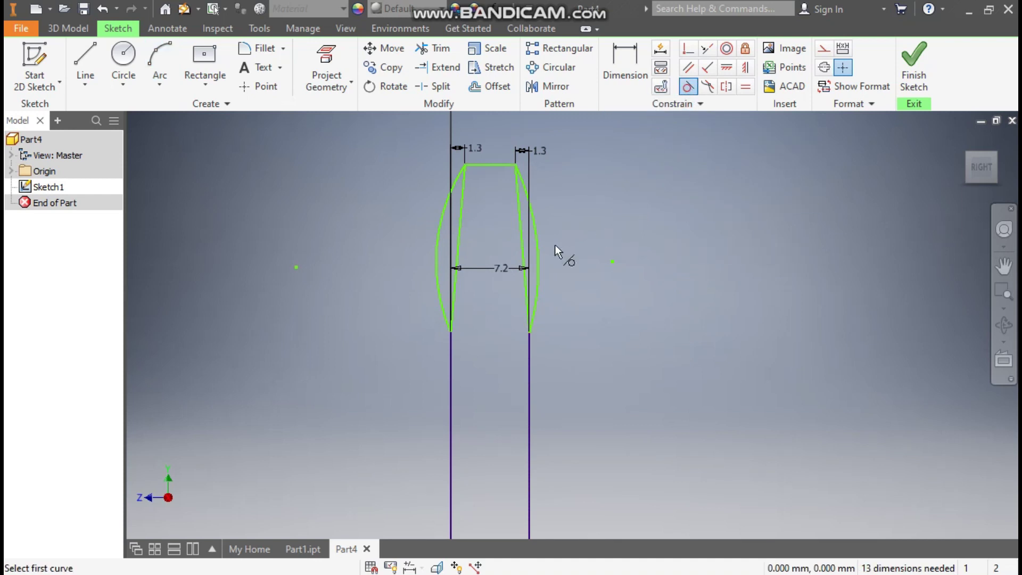
left_click(436, 248)
left_click(454, 365)
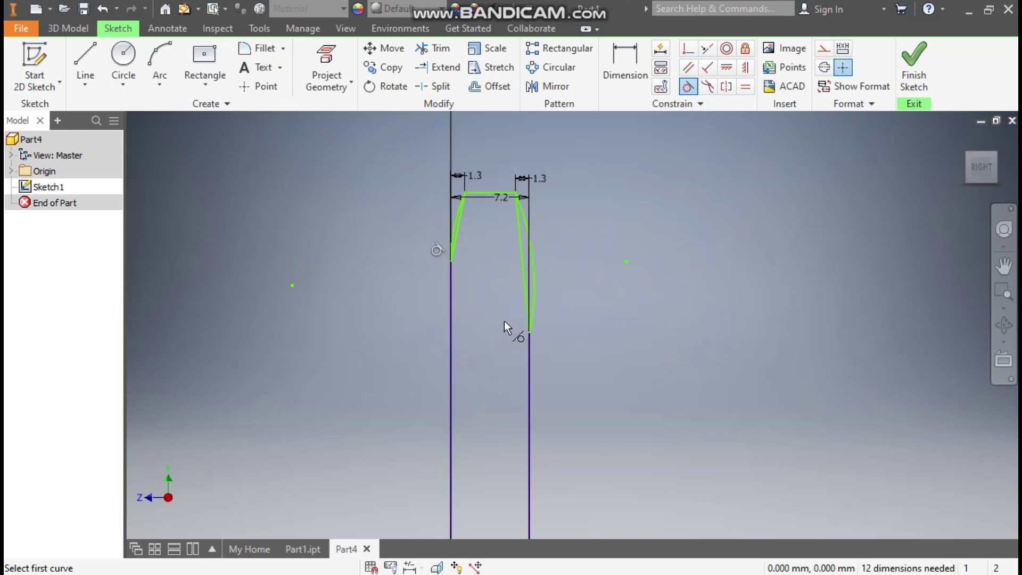
left_click(531, 235)
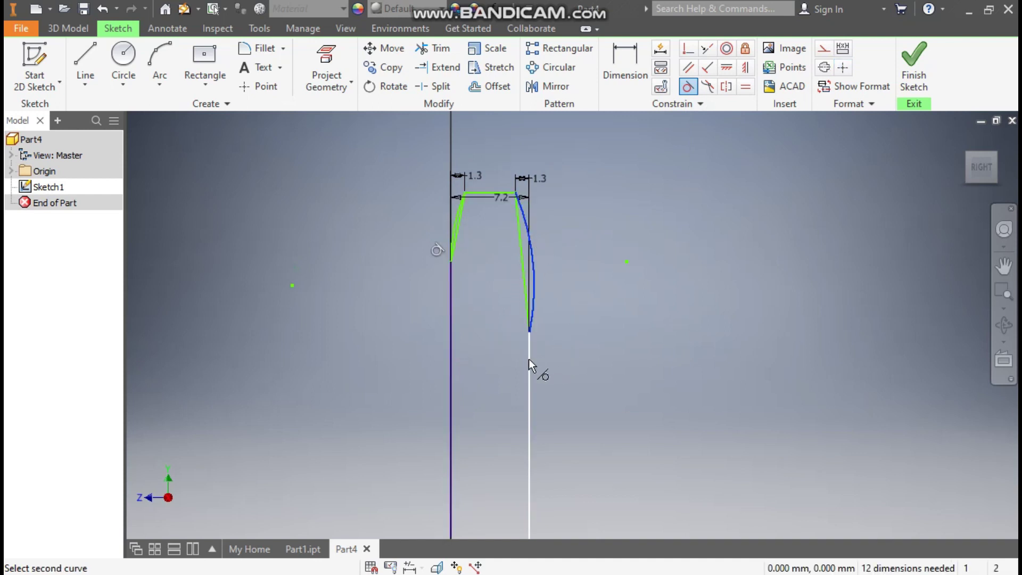
left_click(529, 360)
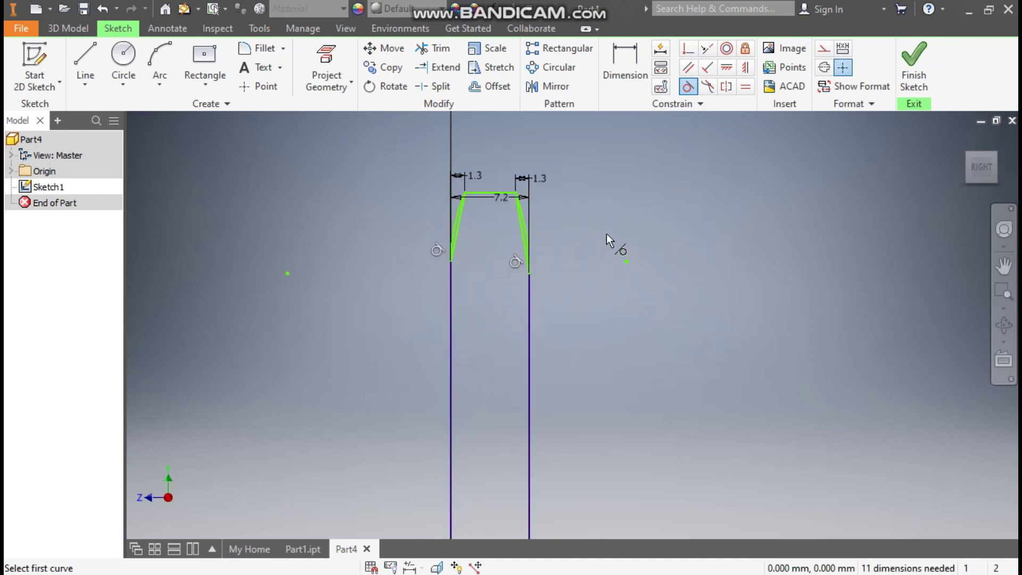
left_click(624, 206)
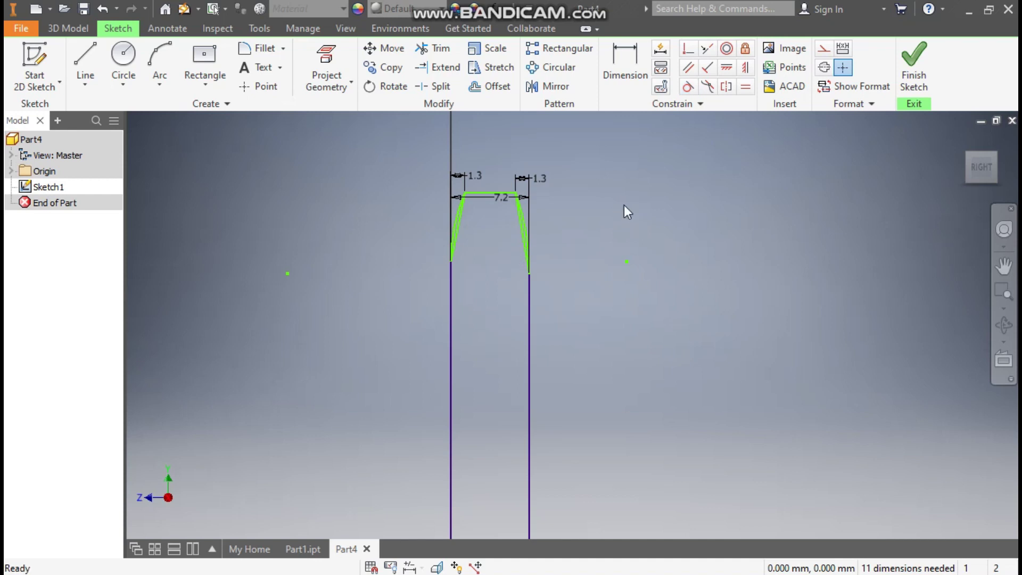
scroll(477, 166, "down", 5)
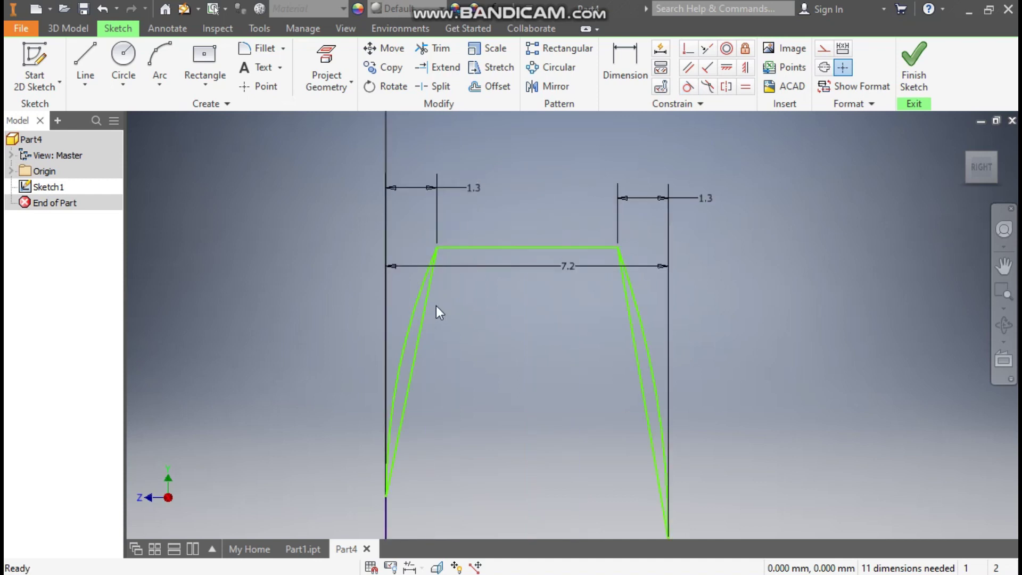
Convert both straight flank lines to construction geometry
left_click(426, 320)
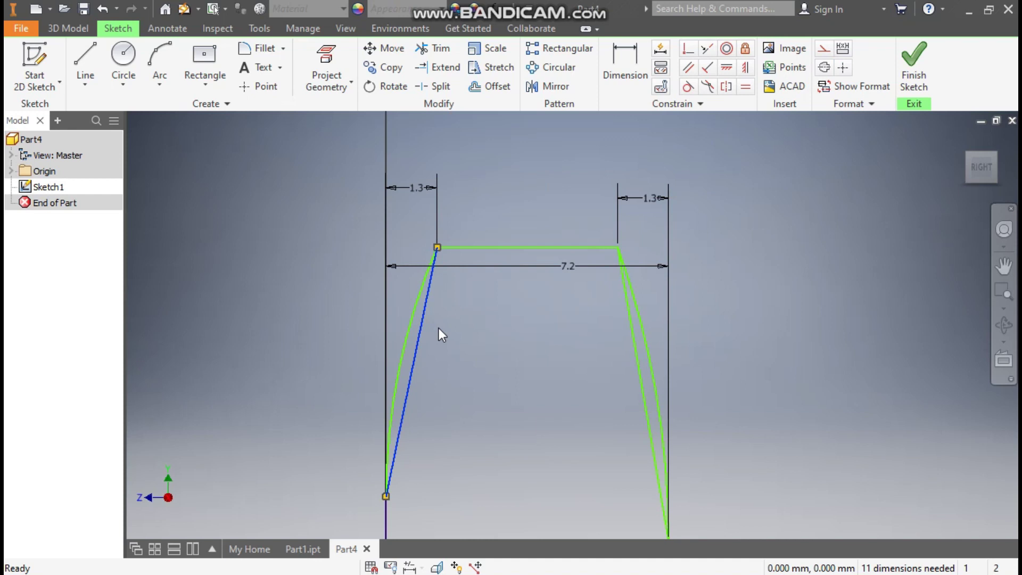
left_click(634, 333, "ctrl")
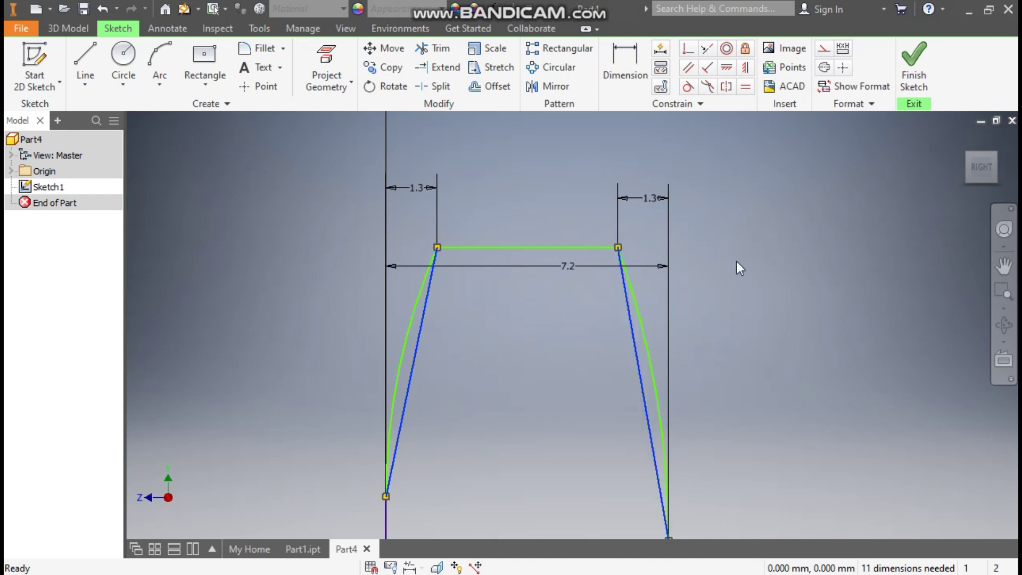
left_click(824, 51)
middle_click_drag(766, 235, 730, 205)
scroll(674, 183, "down", 2)
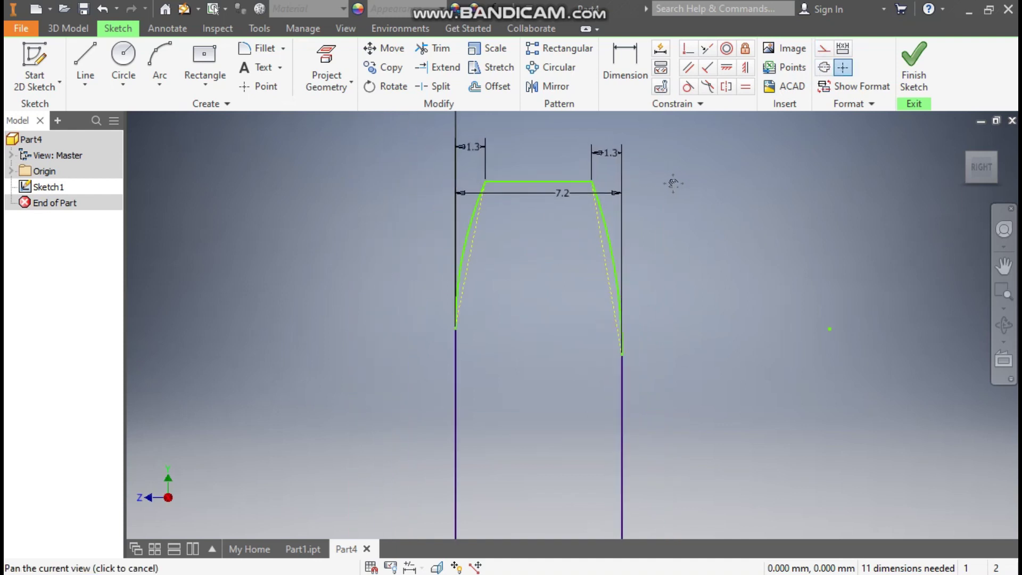
Dimension both flank arcs to radius 13
left_click(626, 67)
left_click(481, 239)
left_click(396, 217)
type("13")
key("Return")
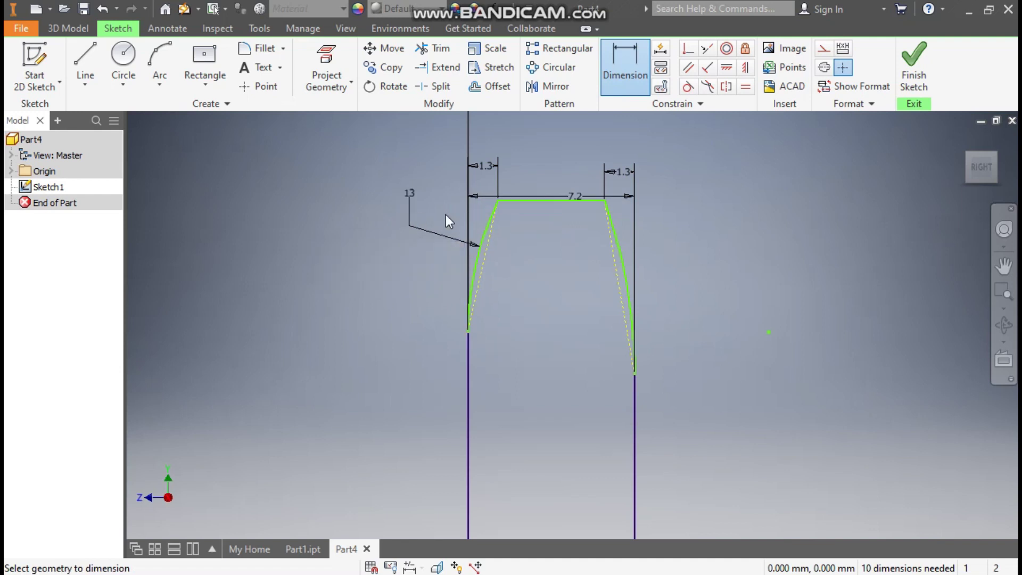
left_click(621, 248)
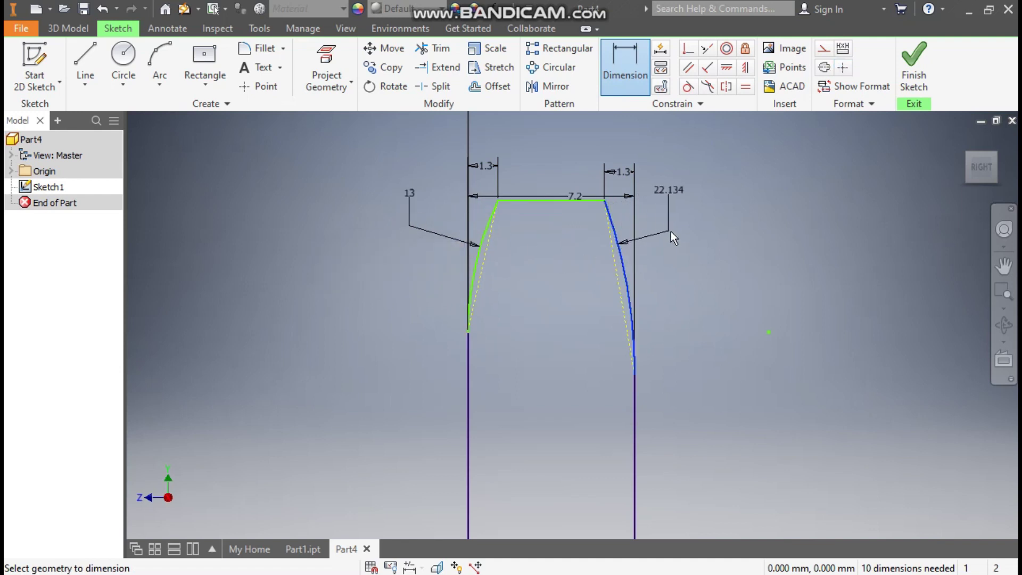
left_click(671, 229)
type("13")
key("Return")
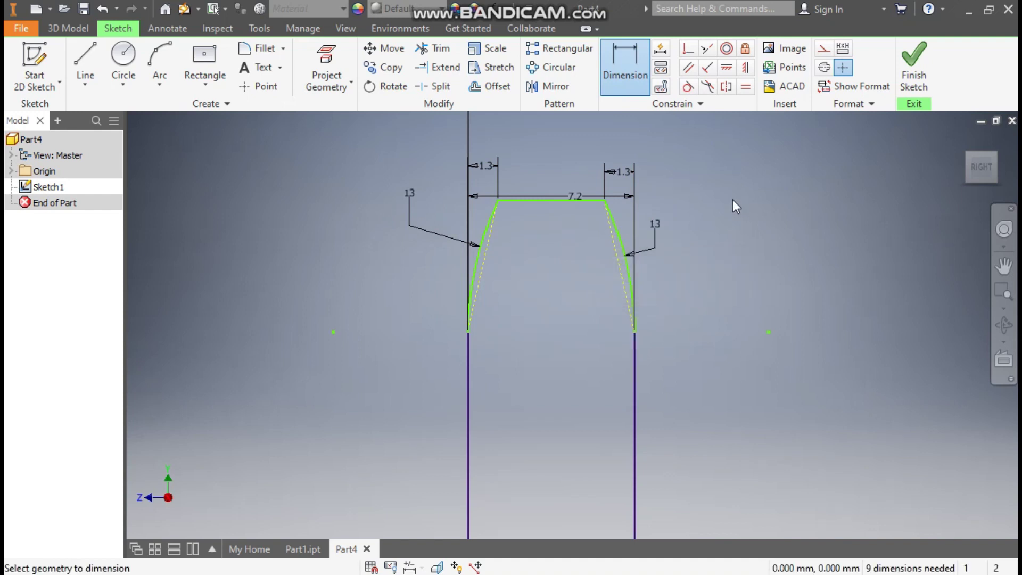
Place a height dimension from the tooth's top line to the horizontal axis
left_click(542, 200)
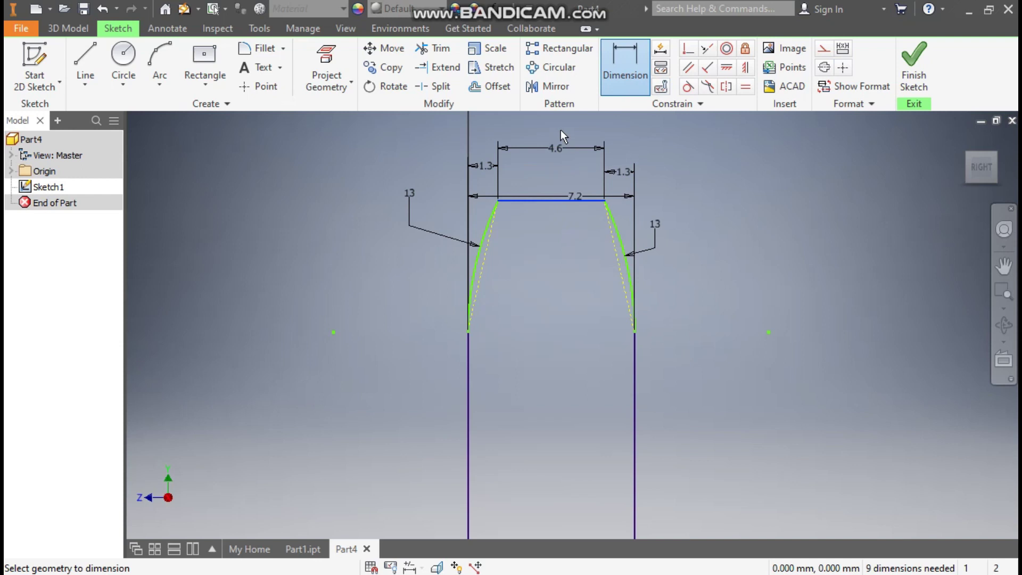
scroll(563, 139, "down", 5)
left_click(657, 356)
left_click(449, 297)
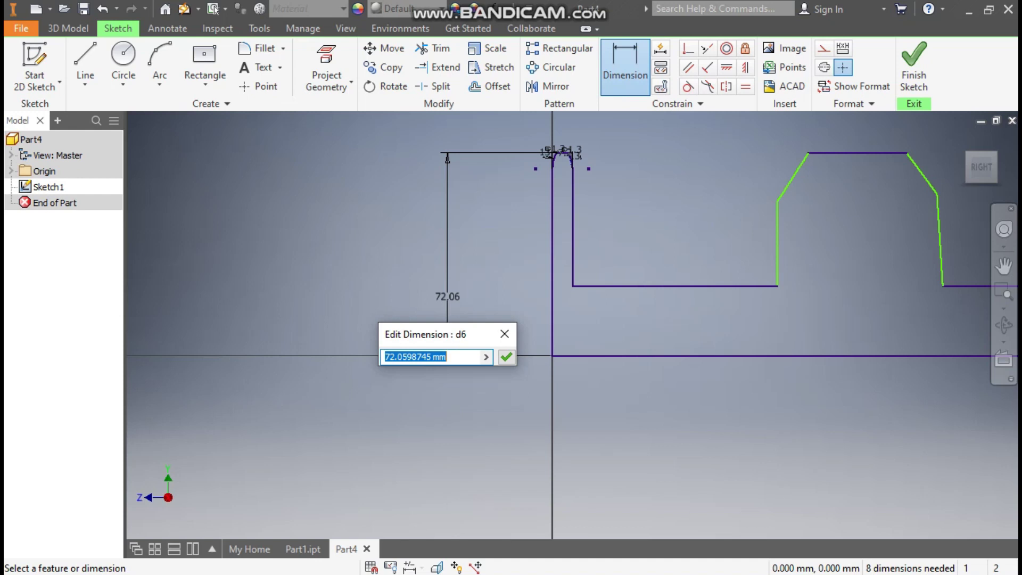
Set the tooth-tip height to 88.55/2 (44.275) above the axis
type("88")
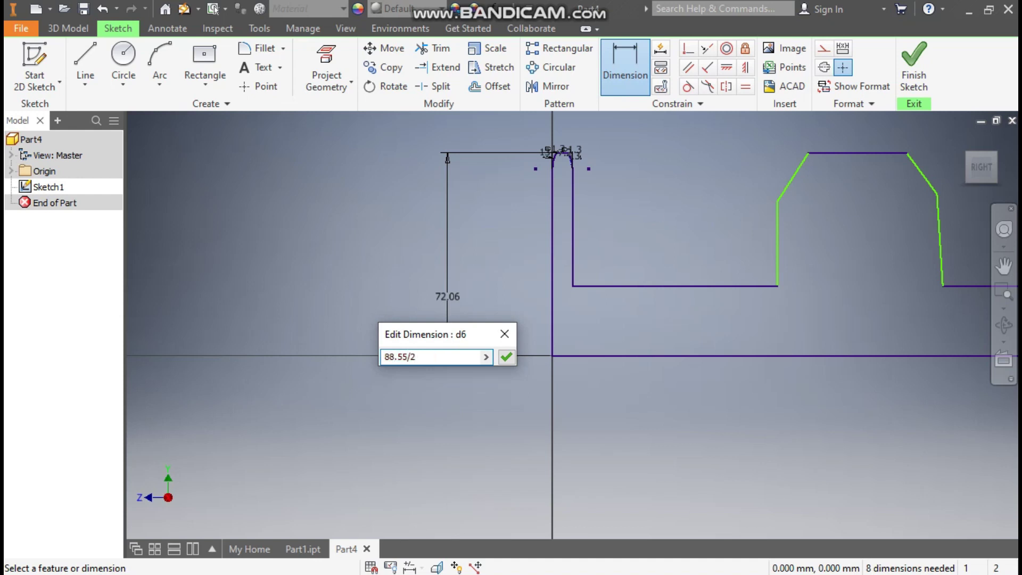
type(".55/2")
key("Return")
middle_click_drag(690, 330, 615, 330)
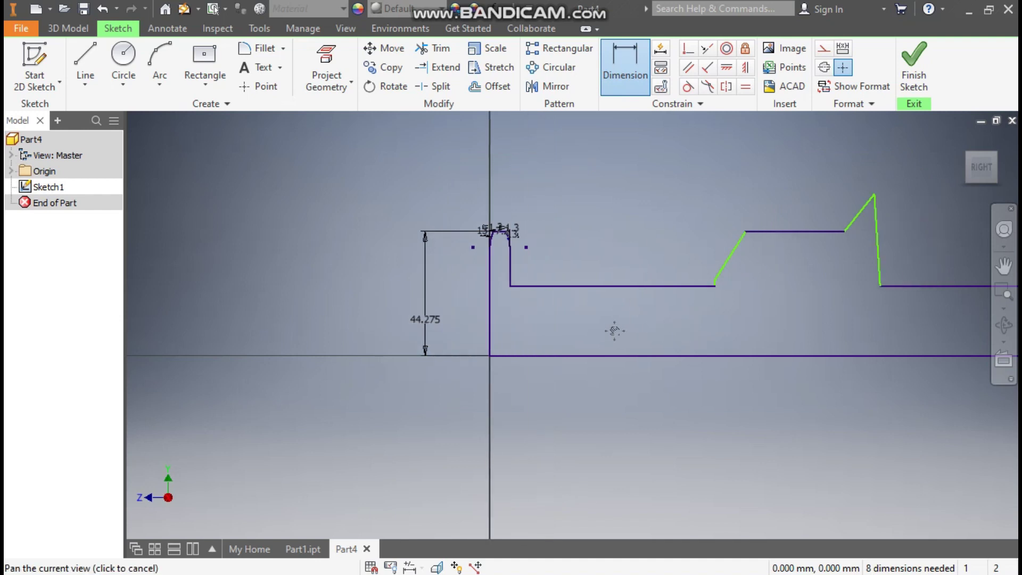
scroll(465, 238, "up", 3)
scroll(536, 259, "down", 1)
Window-select the four lines of the right-hand outline
middle_click_drag(536, 259, 418, 254)
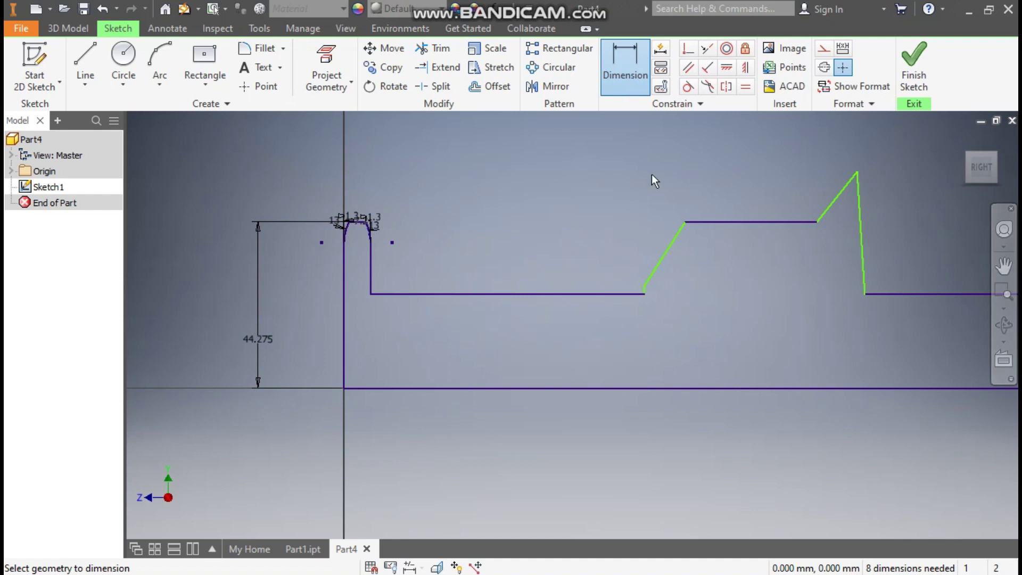
key("Escape")
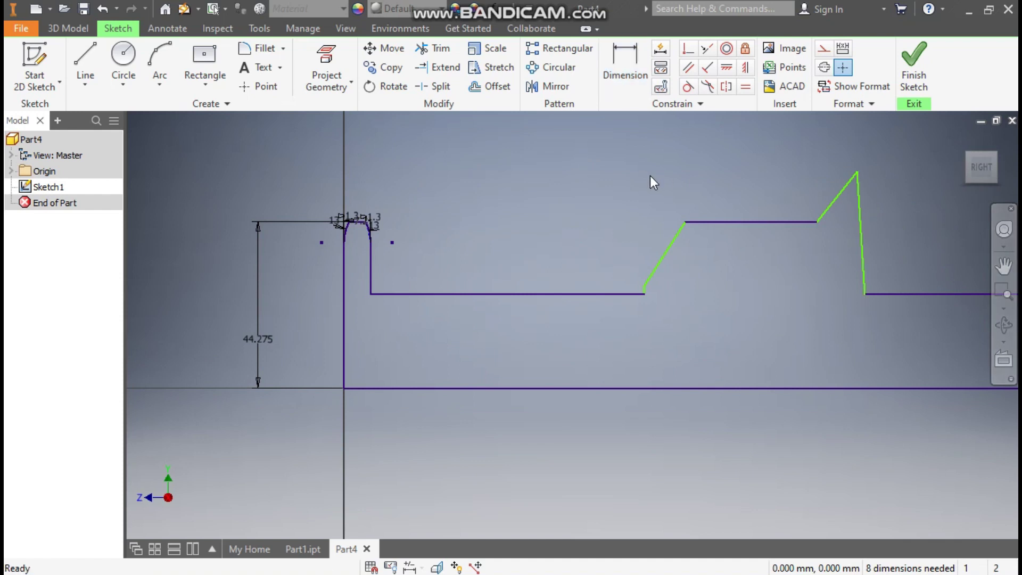
left_click_drag(908, 183, 631, 263)
Delete the selected right-hand outline lines and the leftover vertical line
key("Delete")
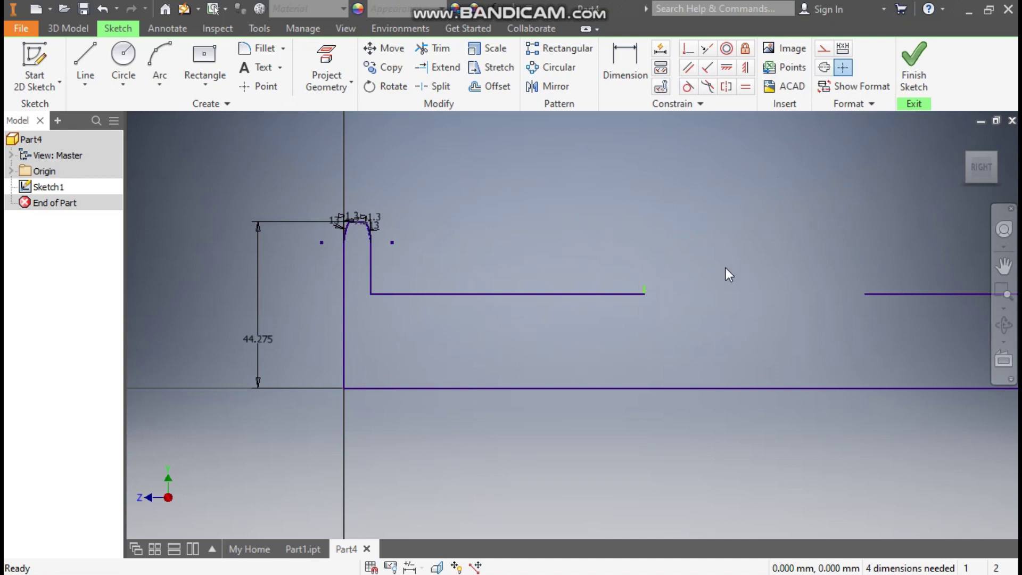
scroll(639, 282, "up", 3)
scroll(638, 283, "up", 3)
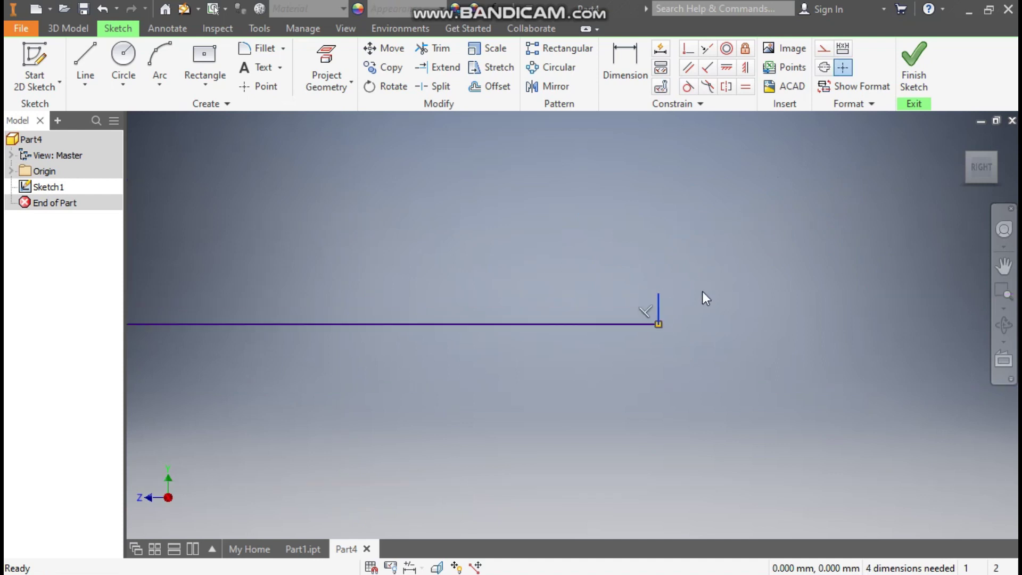
key("Delete")
scroll(701, 289, "down", 3)
mouse_move(702, 290)
middle_mouse_down()
mouse_move(525, 247)
mouse_move(649, 271)
middle_mouse_up()
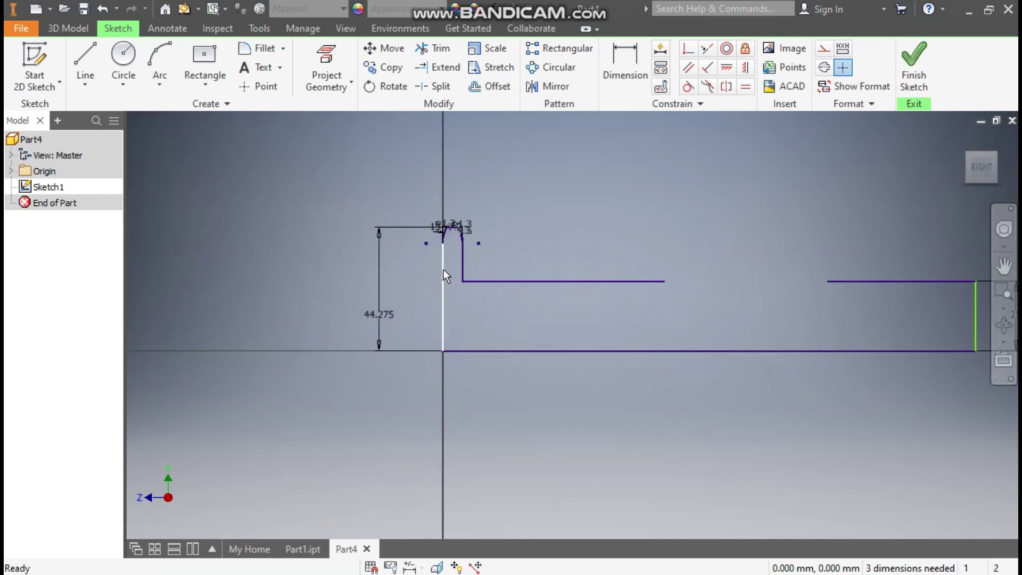
Draw a tall vertical line rising from the upper horizontal line
left_click(85, 61)
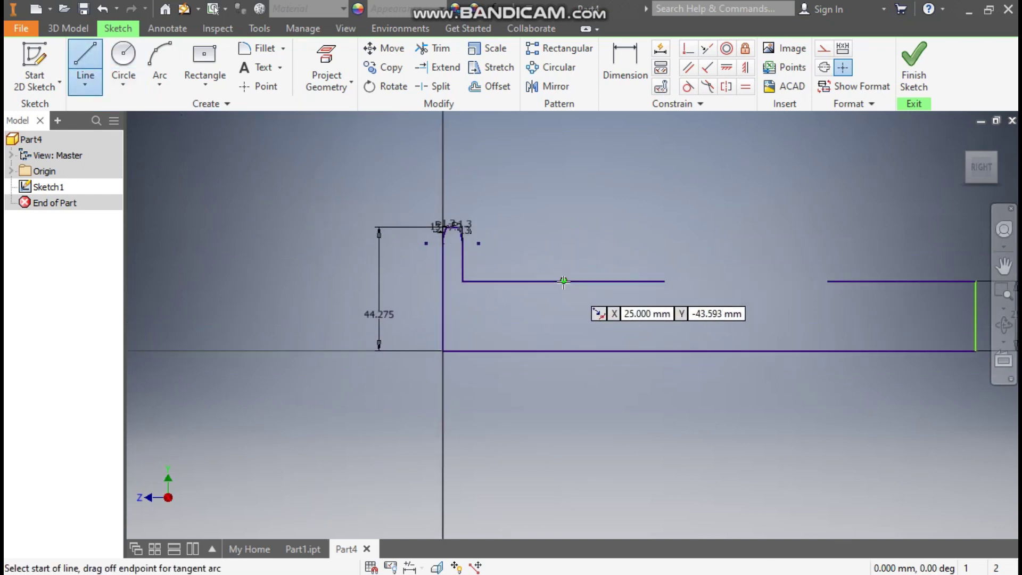
left_click(563, 281)
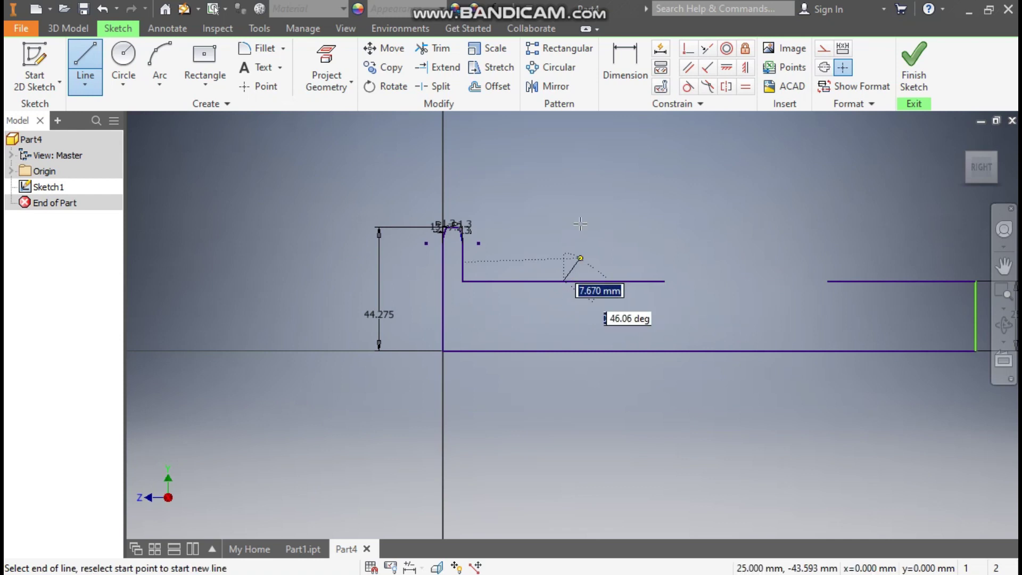
left_click(560, 180)
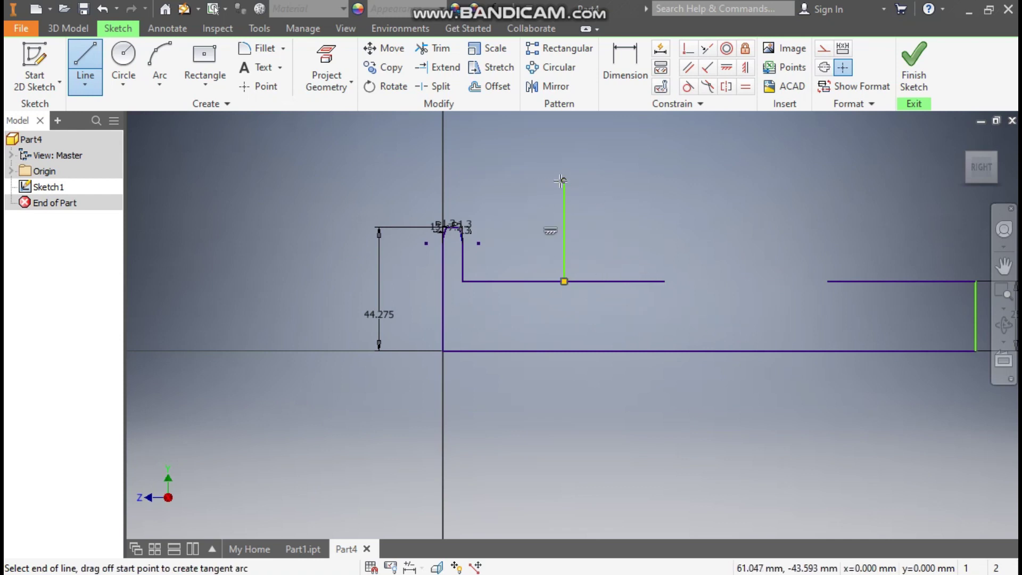
key("Escape")
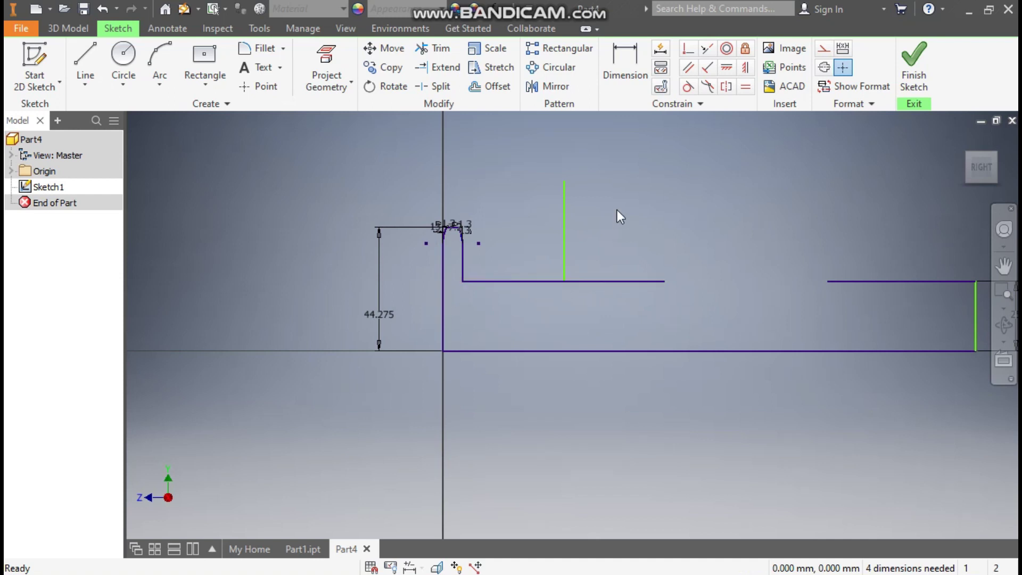
left_click(622, 68)
Dimension the tall vertical line 10.5 from the tooth's left edge
left_click(563, 236)
left_click(445, 300)
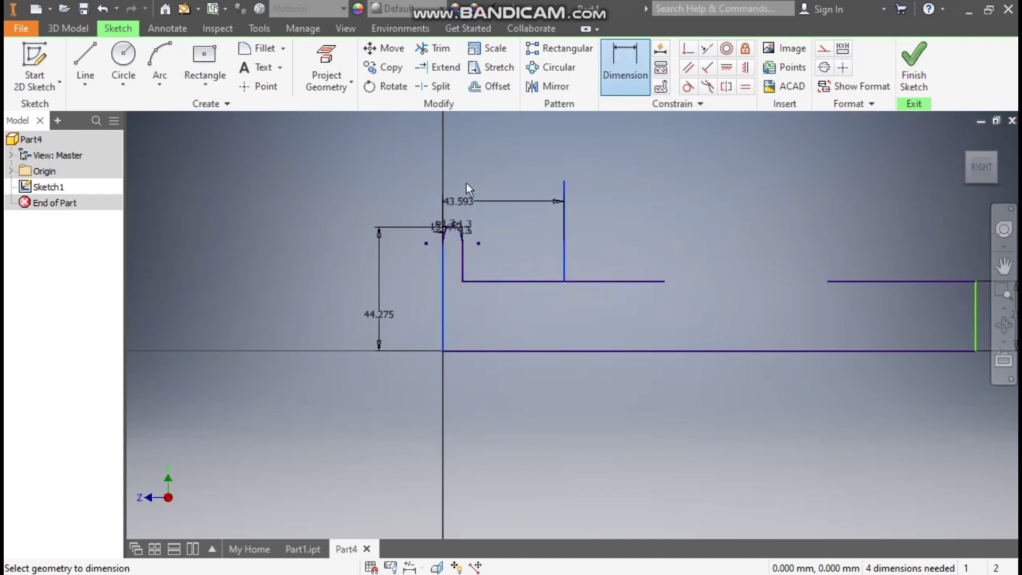
left_click(472, 173)
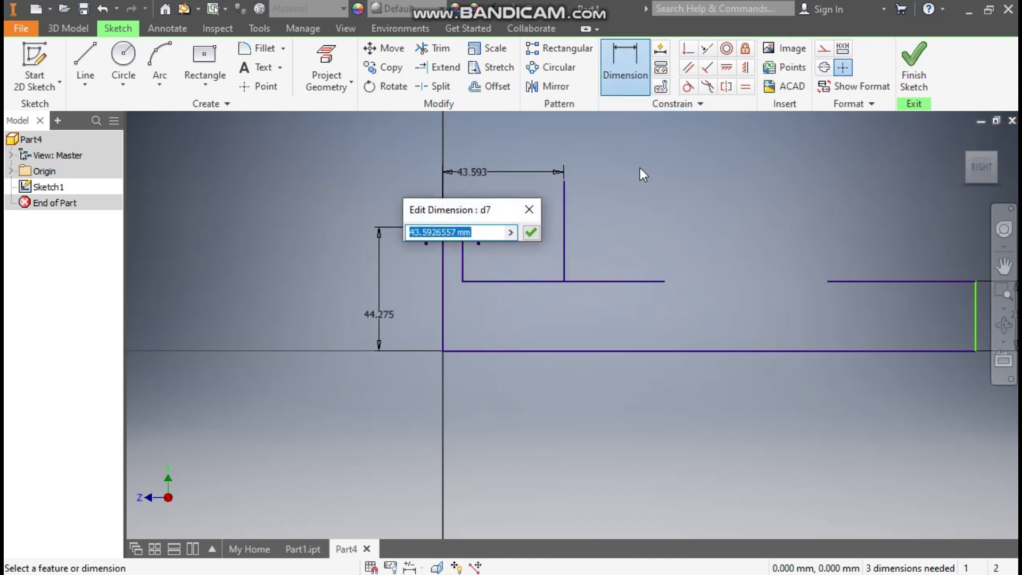
type("10")
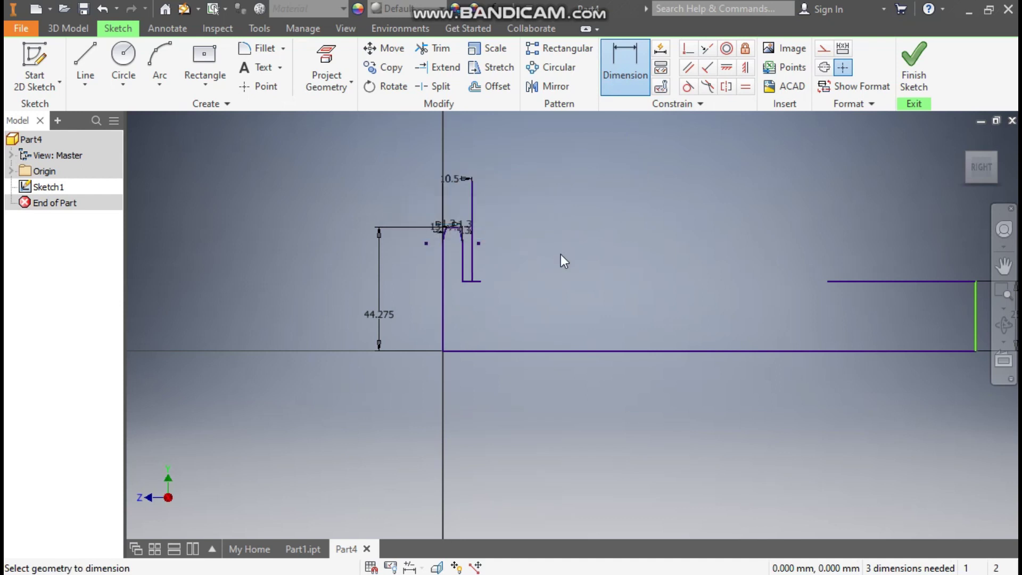
key("Escape")
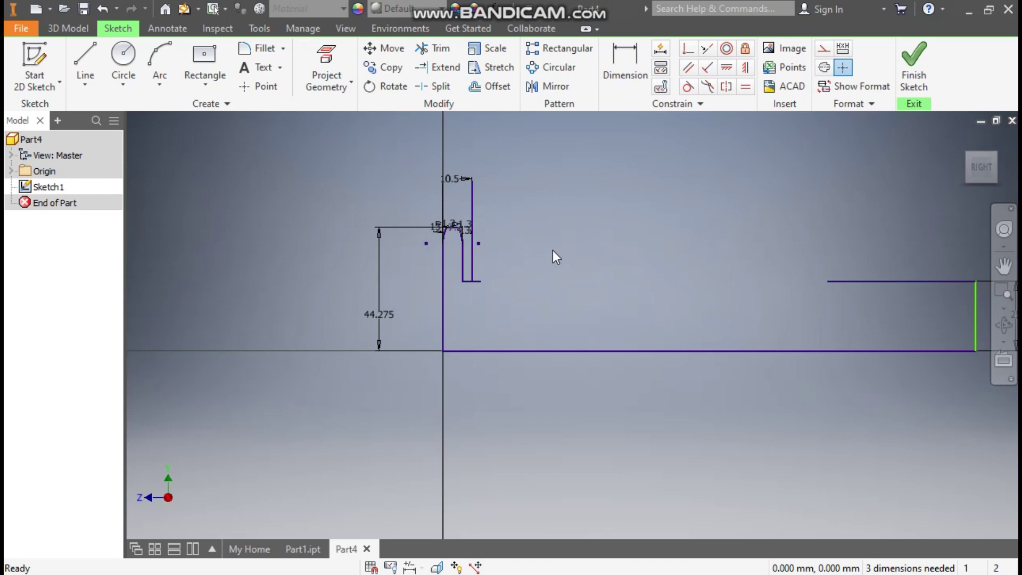
scroll(421, 218, "up", 3)
scroll(499, 213, "up", 3)
middle_click_drag(499, 213, 499, 297)
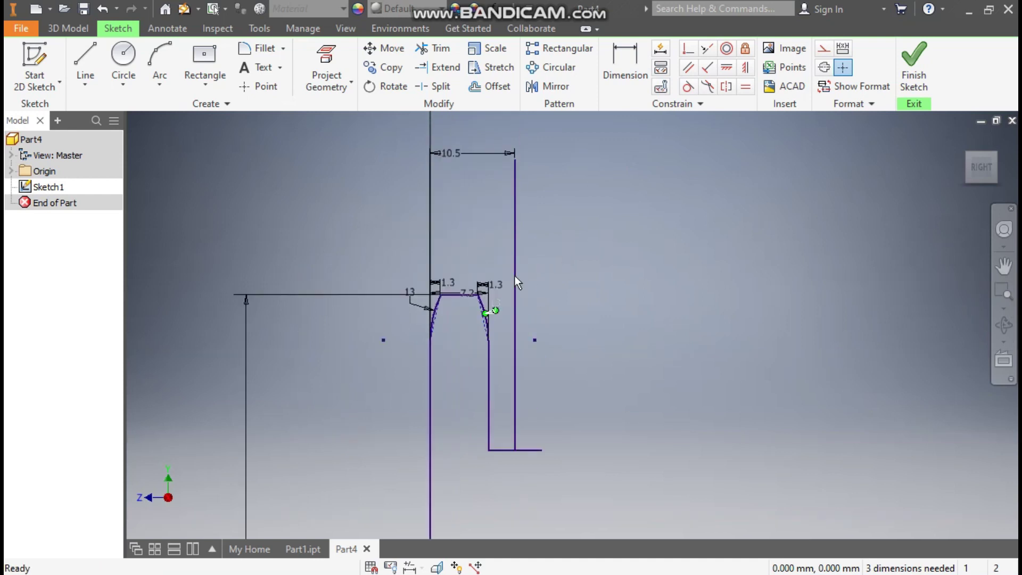
left_click_drag(454, 155, 481, 239)
scroll(481, 276, "up", 3)
middle_click_drag(481, 298, 516, 198)
scroll(511, 276, "down", 5)
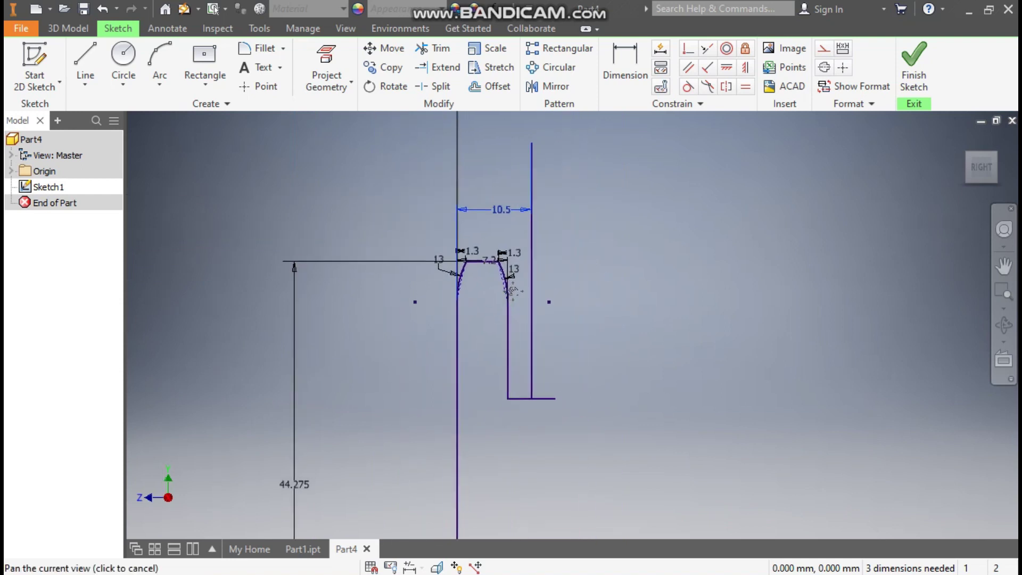
Convert the tall vertical line into a dashed construction centerline
left_click(531, 248)
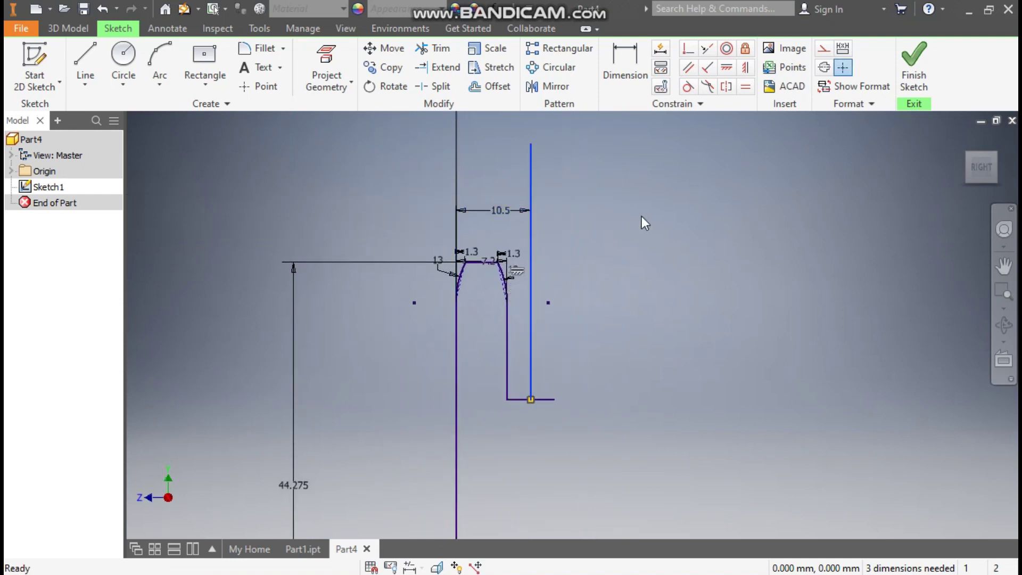
left_click(823, 55)
scroll(618, 342, "down", 2)
mouse_move(616, 349)
middle_mouse_down()
mouse_move(581, 270)
mouse_move(577, 292)
middle_mouse_up()
scroll(577, 292, "up", 1)
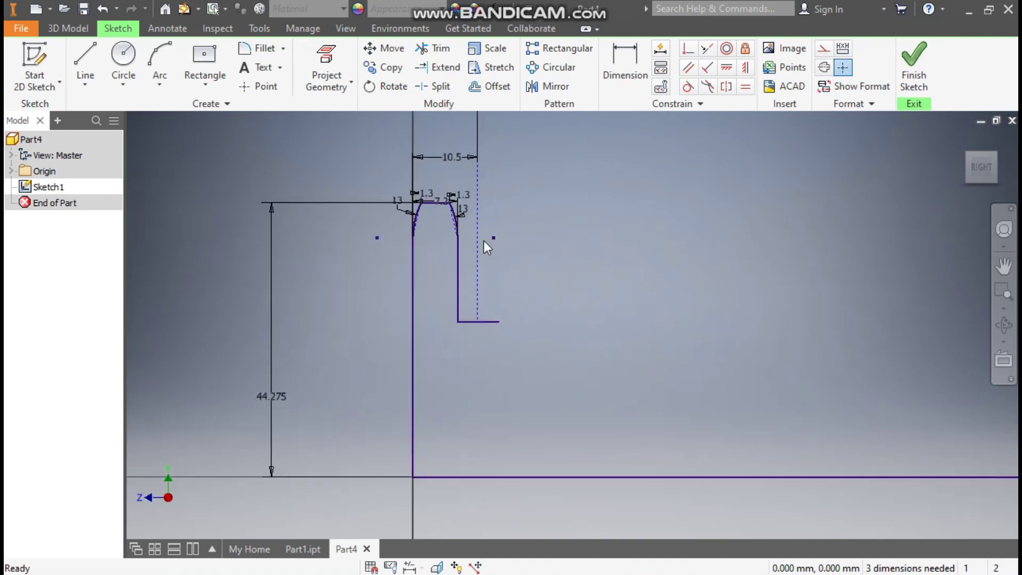
middle_click_drag(534, 228, 579, 247)
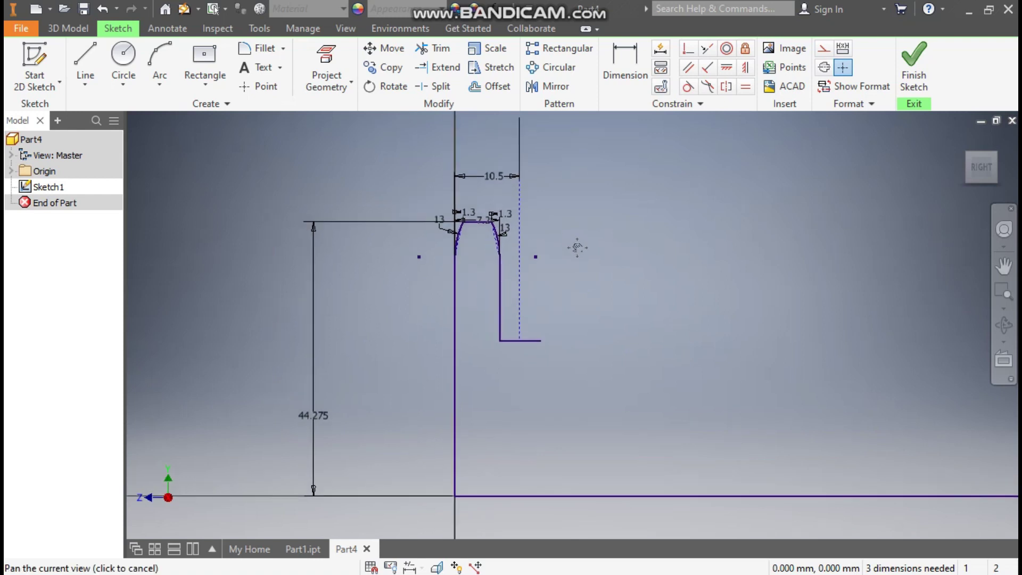
scroll(577, 246, "up", 1)
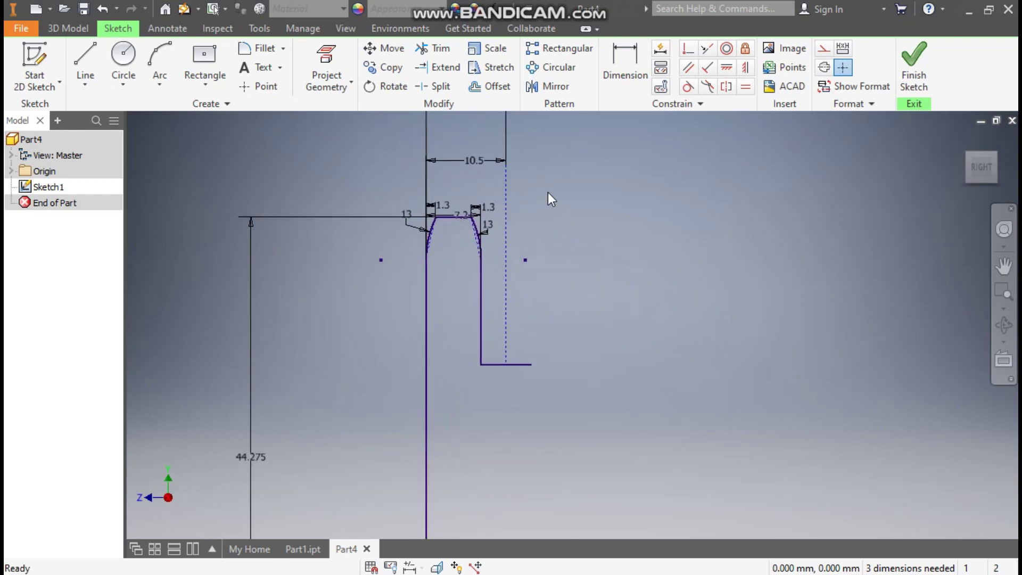
Mirror the tooth curves and left flank across the dashed 10.5 centerline
left_click(549, 87)
left_click_drag(491, 193, 445, 286)
scroll(448, 229, "down", 5)
left_click(413, 206)
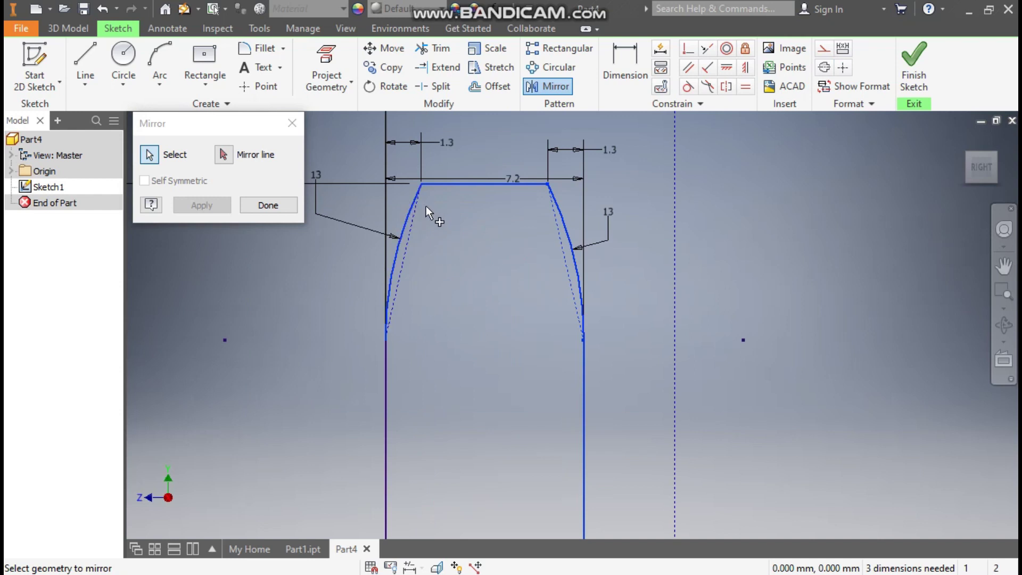
scroll(426, 208, "up", 4)
scroll(452, 215, "up", 3)
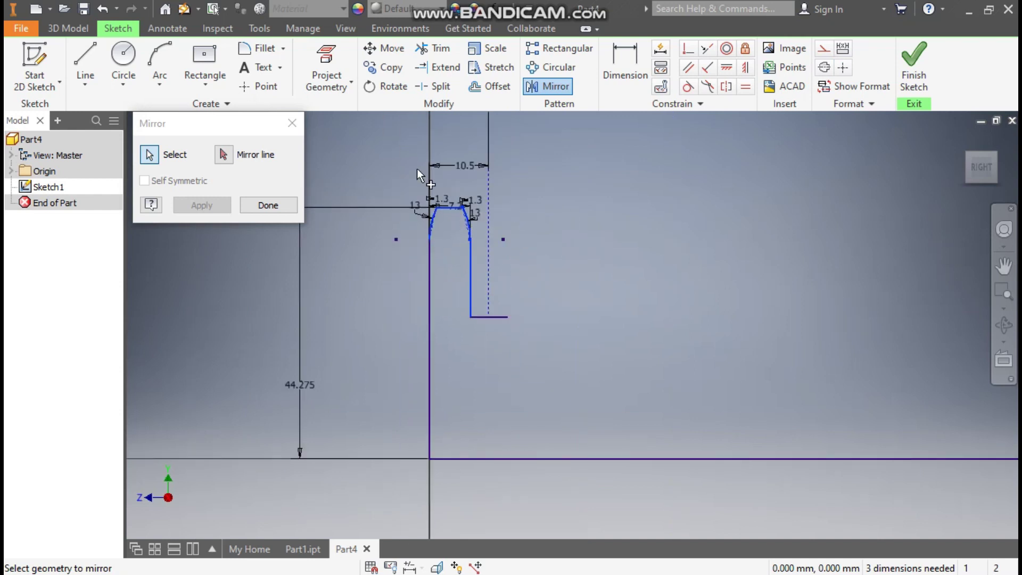
left_click(223, 154)
left_click(492, 233)
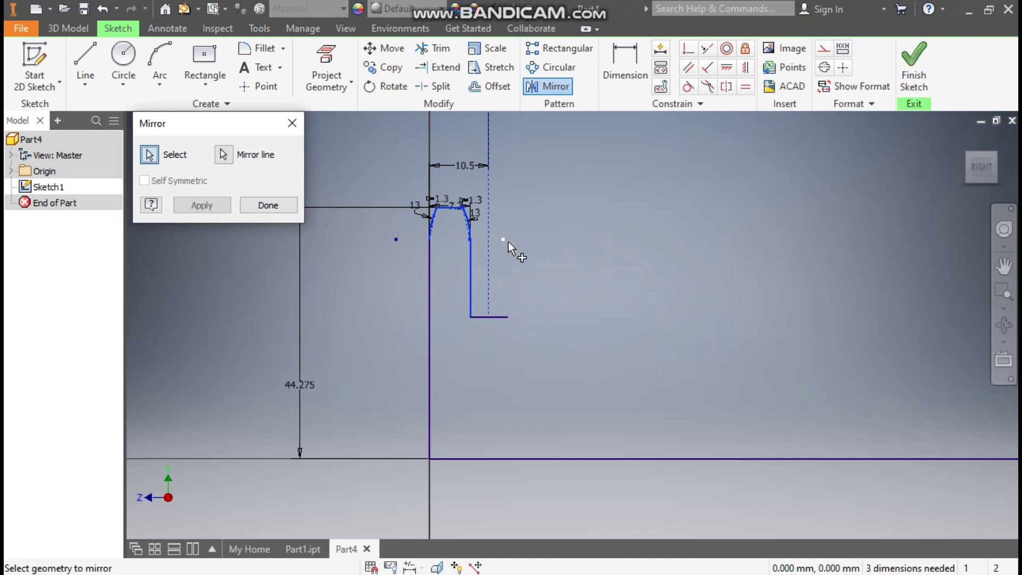
left_click(215, 209)
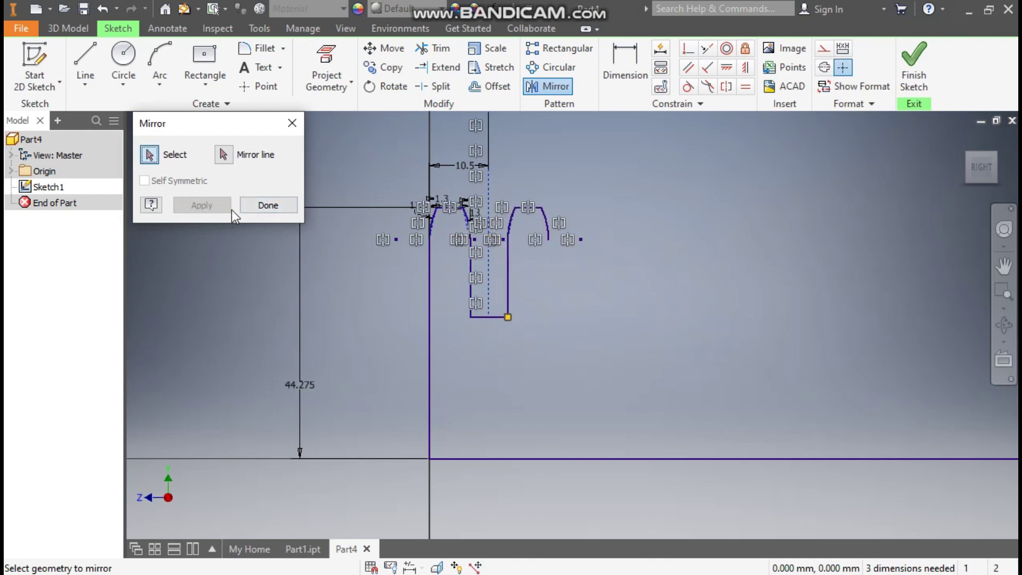
left_click(258, 209)
middle_click_drag(662, 326, 578, 321)
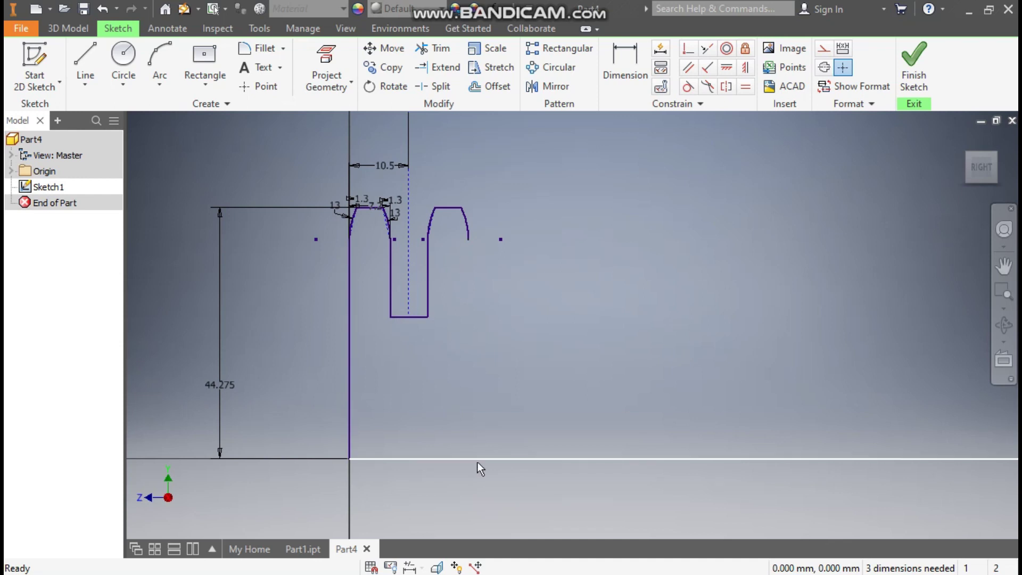
Draw a stepped line from the second tooth's arc end down, right, then down to the base line
left_click(75, 55)
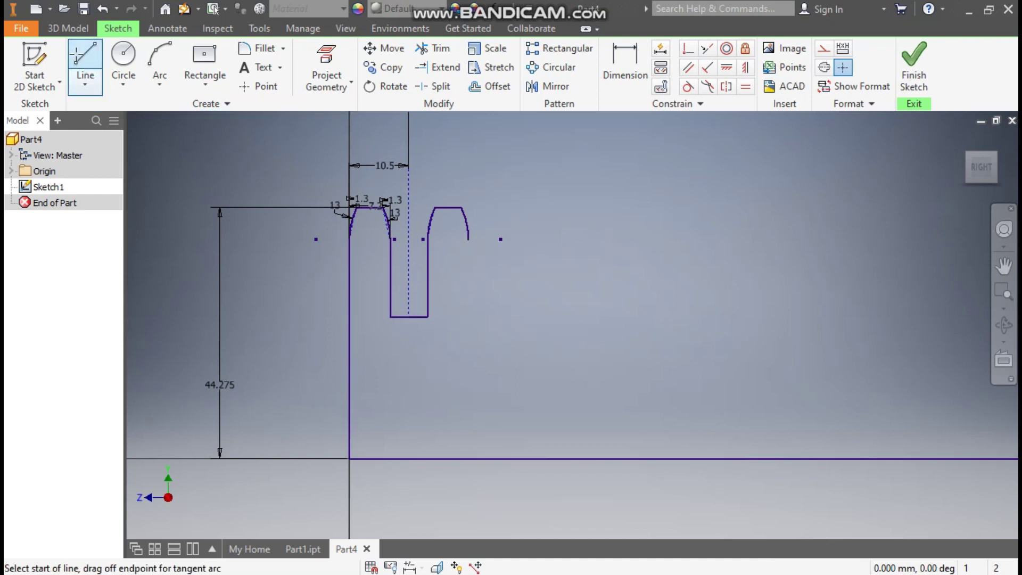
left_click(468, 239)
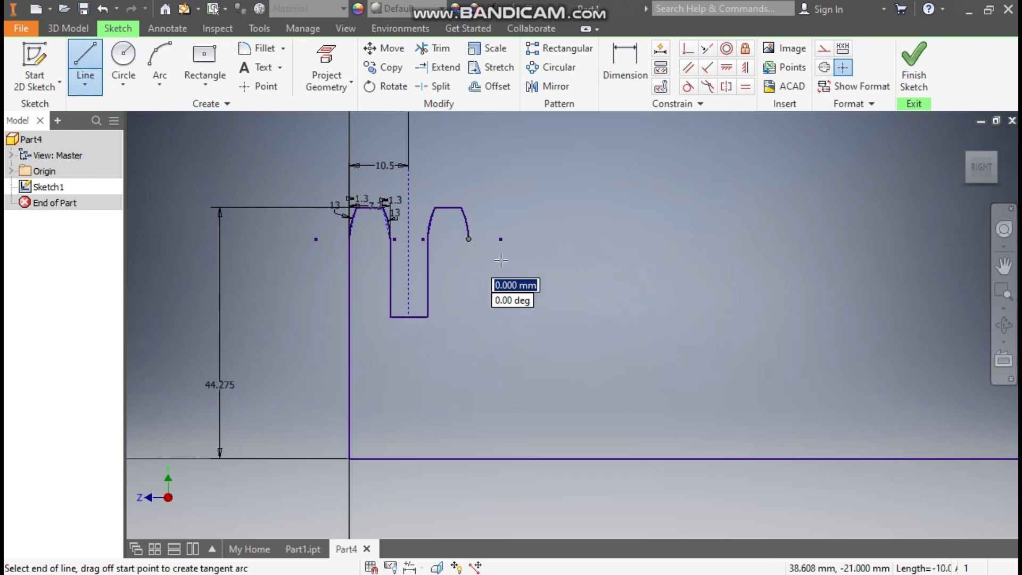
left_click(468, 316)
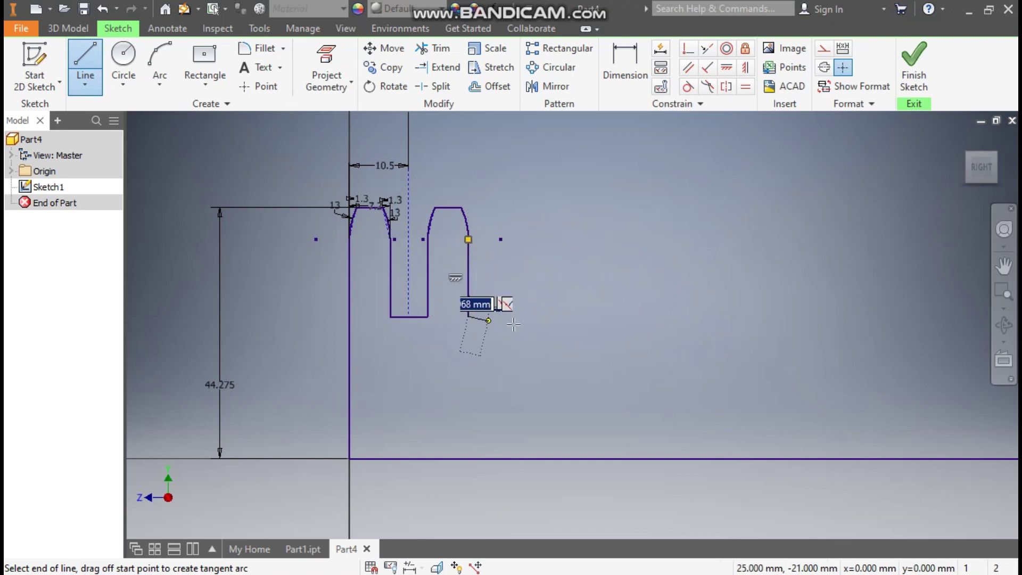
left_click(691, 315)
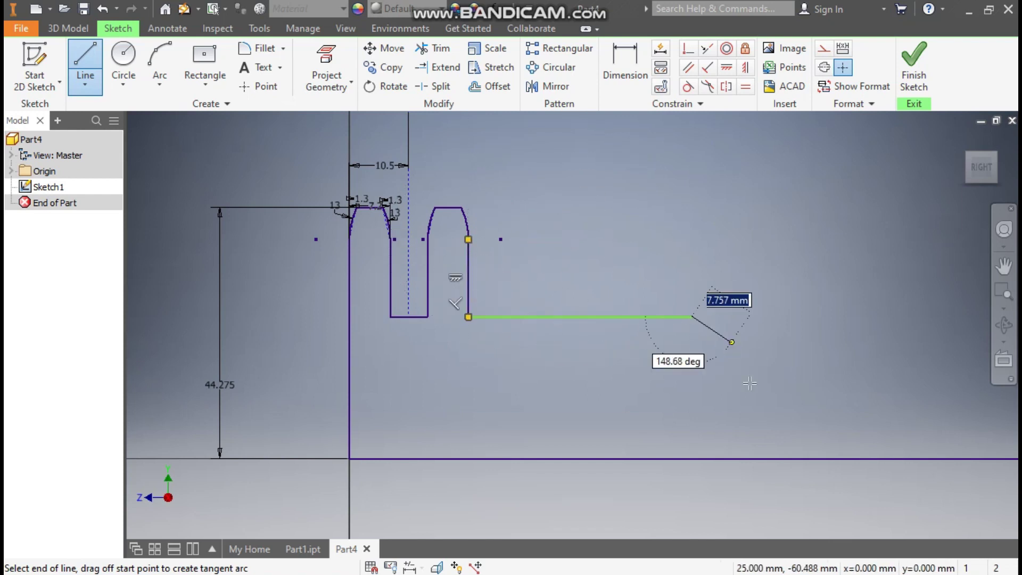
left_click(692, 458)
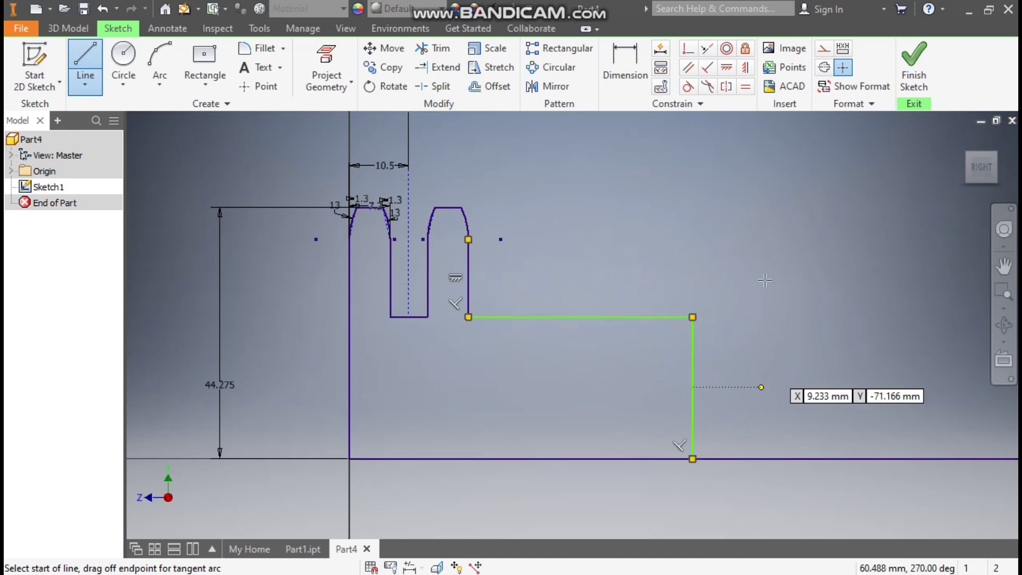
scroll(610, 240, "down", 3)
middle_click_drag(611, 240, 547, 235)
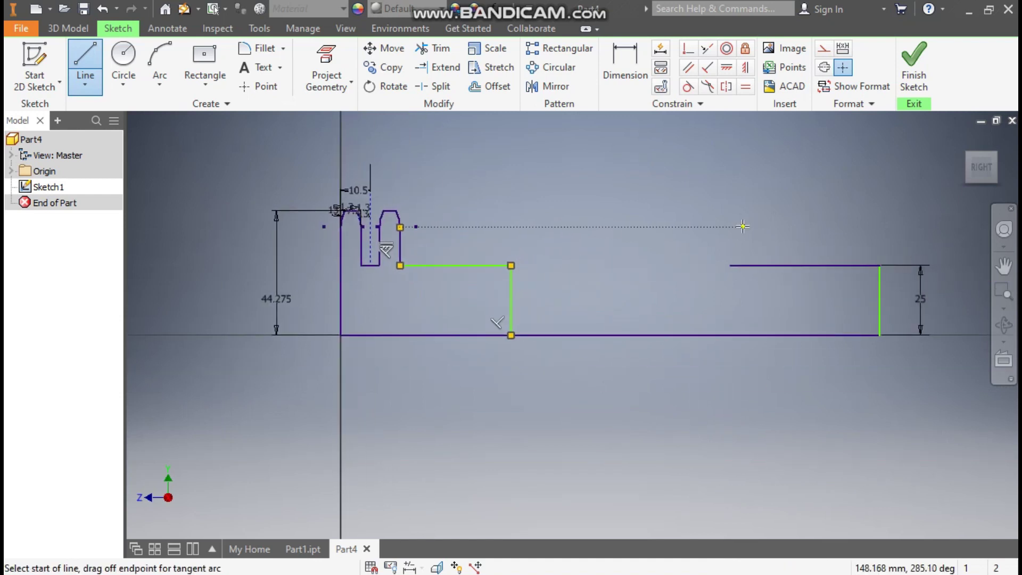
key("Escape")
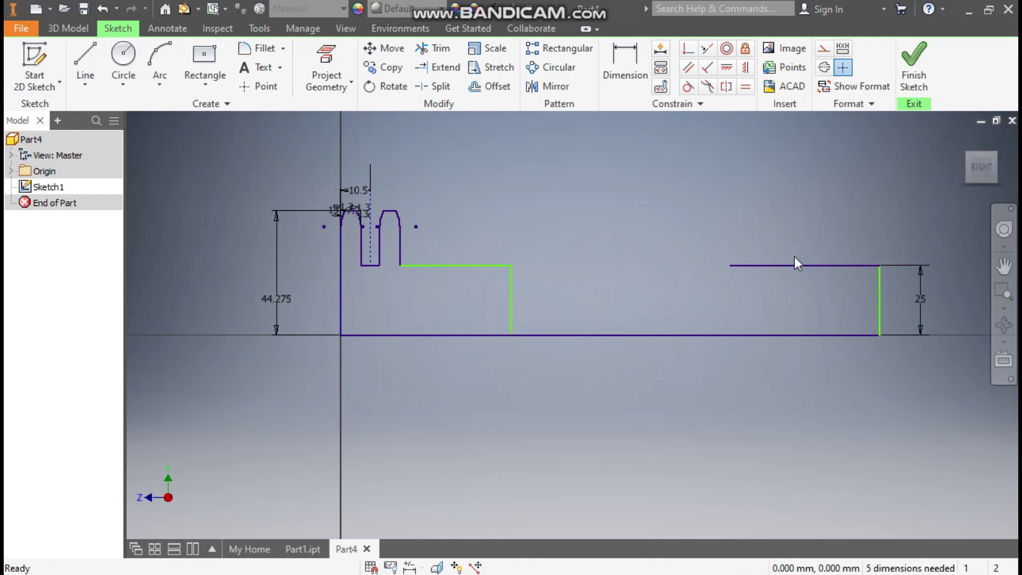
Delete the old top line, right edge and their 25 dimension
mouse_move(951, 239)
left_mouse_down()
mouse_move(894, 271)
mouse_move(706, 320)
left_mouse_up()
key("Delete")
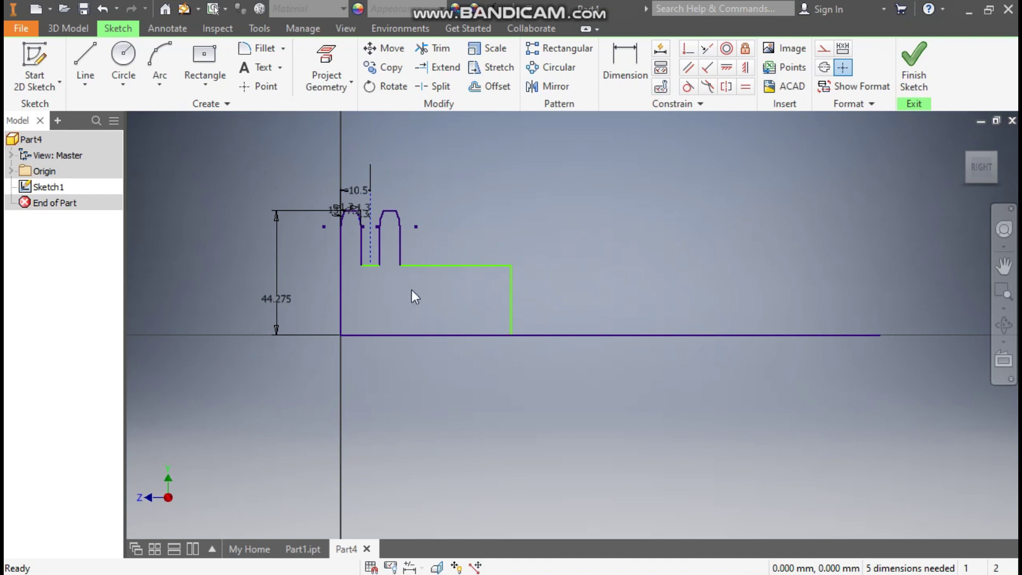
scroll(366, 219, "up", 3)
middle_click_drag(366, 219, 483, 277)
scroll(483, 277, "up", 2)
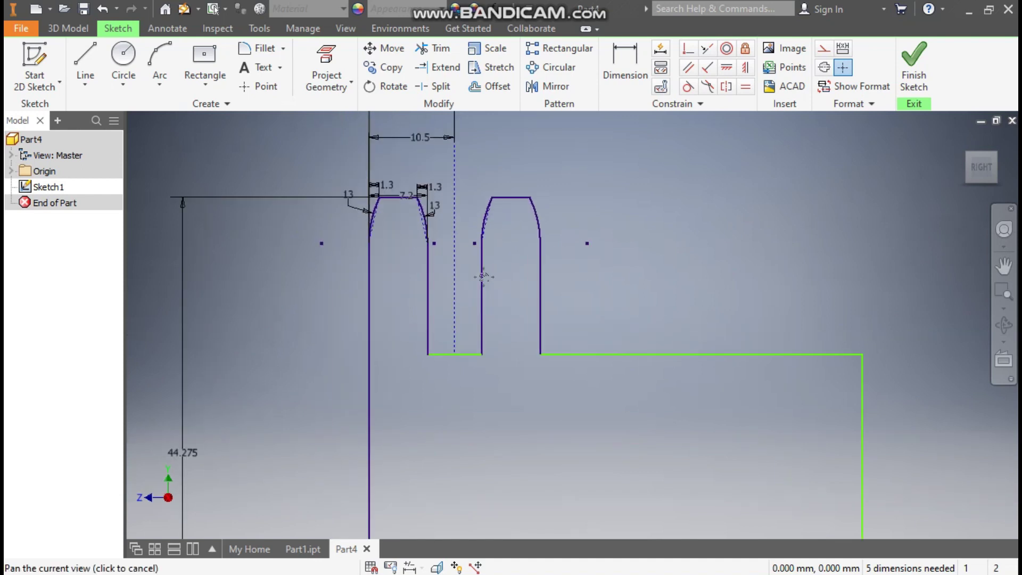
Dimension the new right step edge's drop to the base line at 25 mm
left_click(625, 64)
left_click(862, 388)
scroll(757, 320, "down", 2)
middle_click_drag(758, 320, 758, 274)
left_click(776, 272)
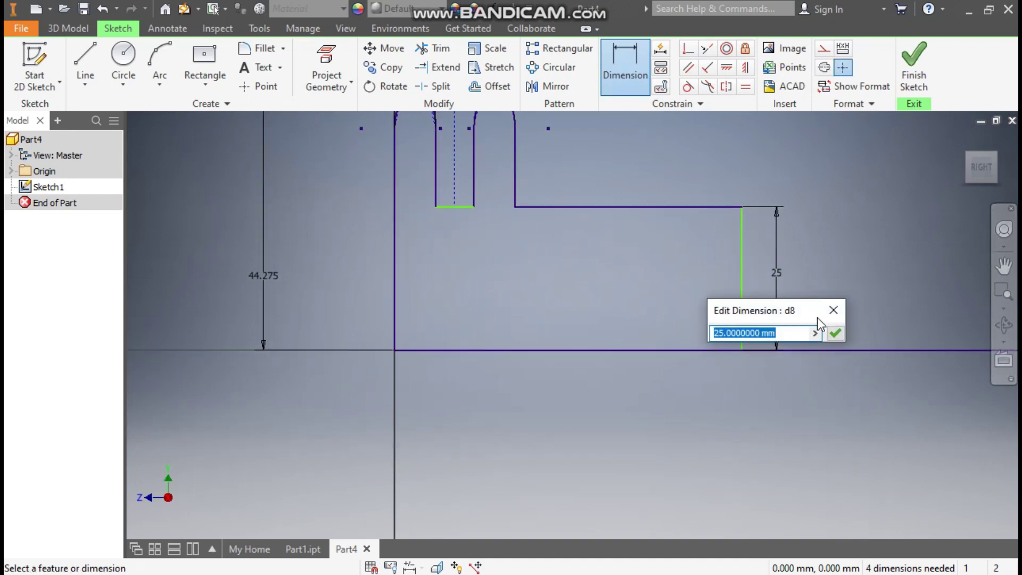
left_click(833, 334)
middle_click_drag(653, 248, 726, 313)
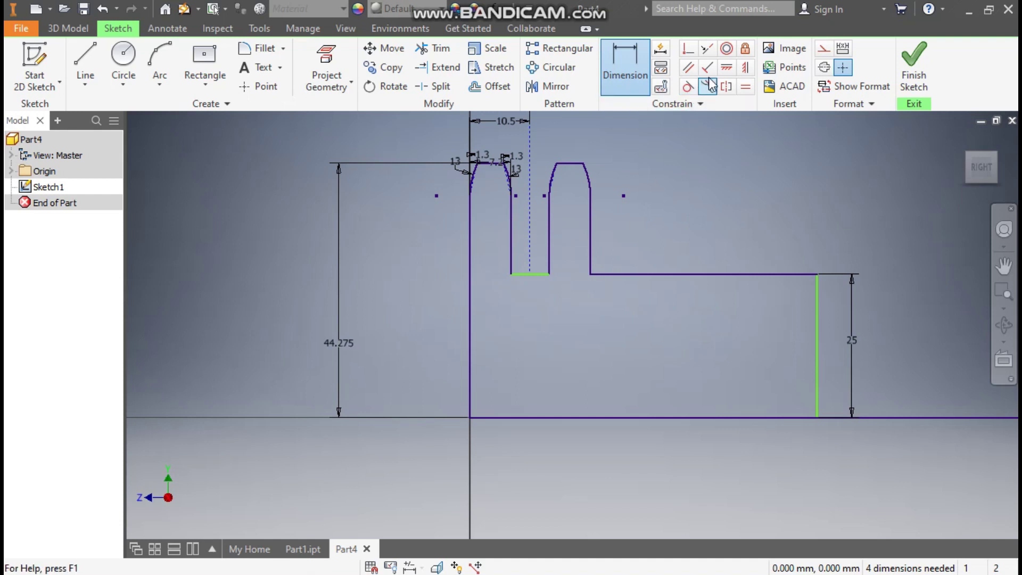
Align two profile points vertically with a Vertical constraint
left_click(745, 67)
left_click(548, 275)
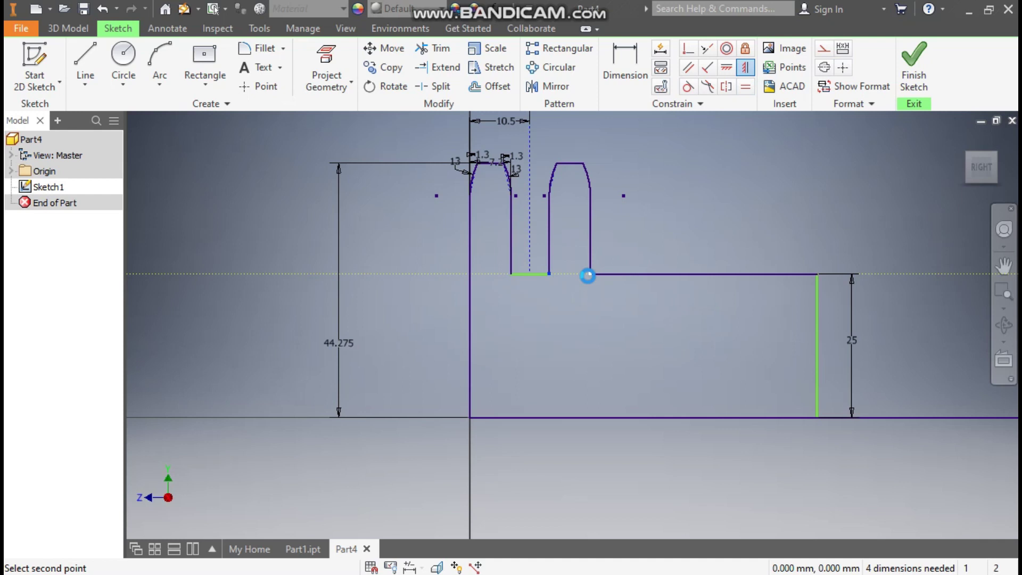
left_click(588, 275)
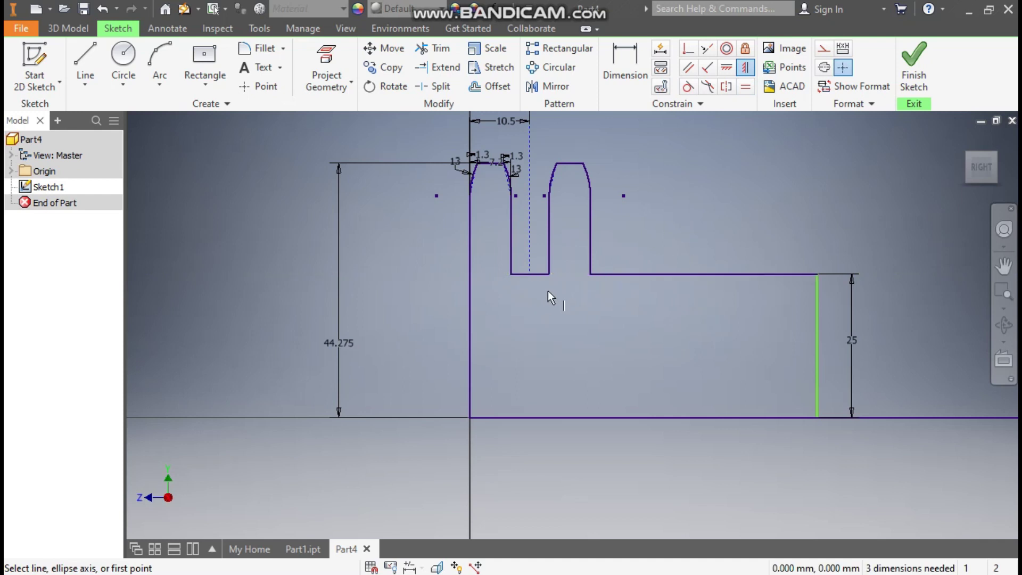
middle_click_drag(685, 234, 672, 257)
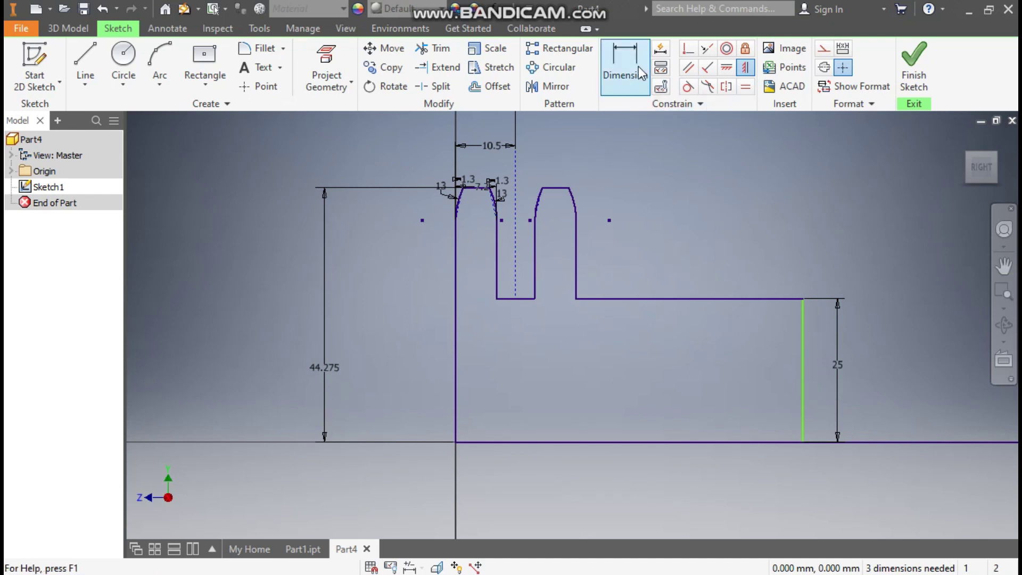
Dimension the right step's flat ledge to a width of 12
left_click(636, 66)
left_click(716, 299)
left_click(688, 261)
type("12")
key("Return")
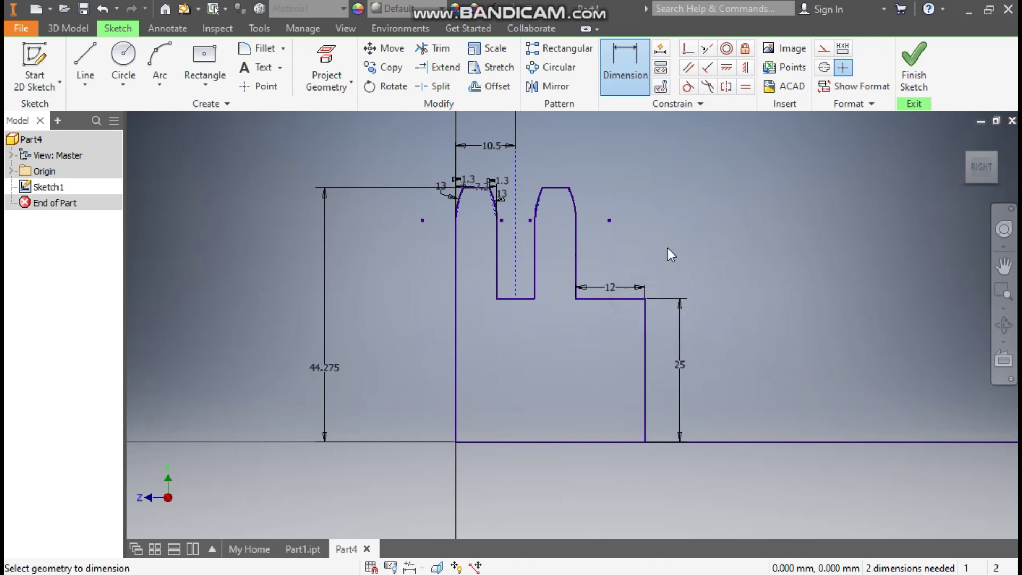
key("Escape")
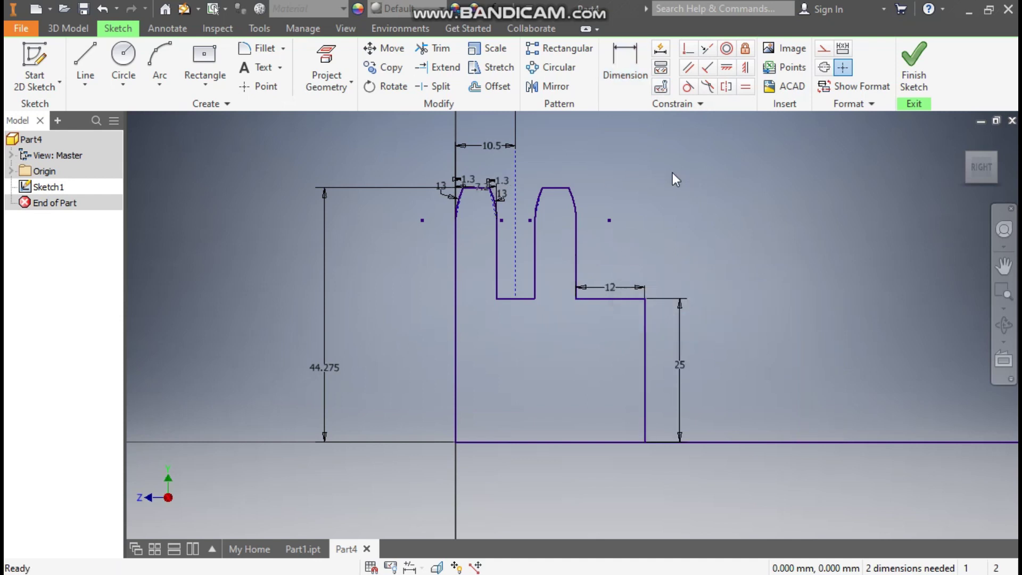
Move the 7.2, both 1.3 and both 13 tooth dimensions clear of the tooth outline
scroll(460, 155, "up", 4)
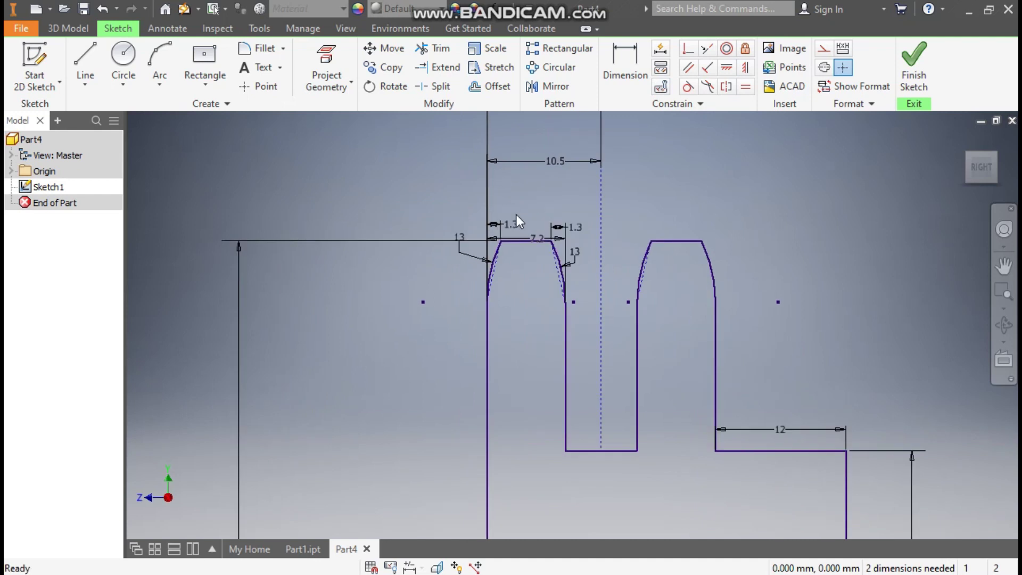
left_click_drag(537, 237, 526, 179)
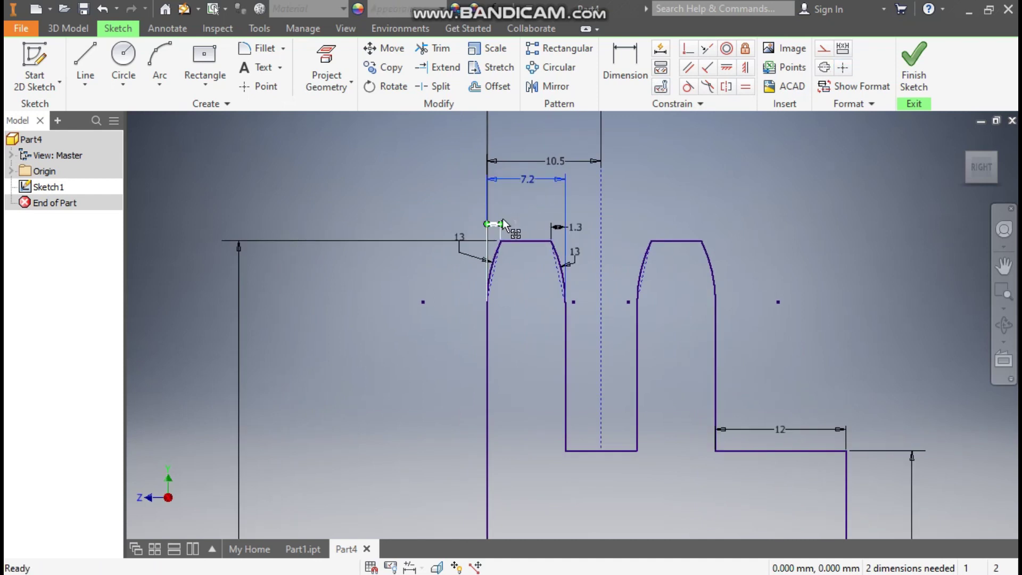
left_click_drag(514, 218, 517, 203)
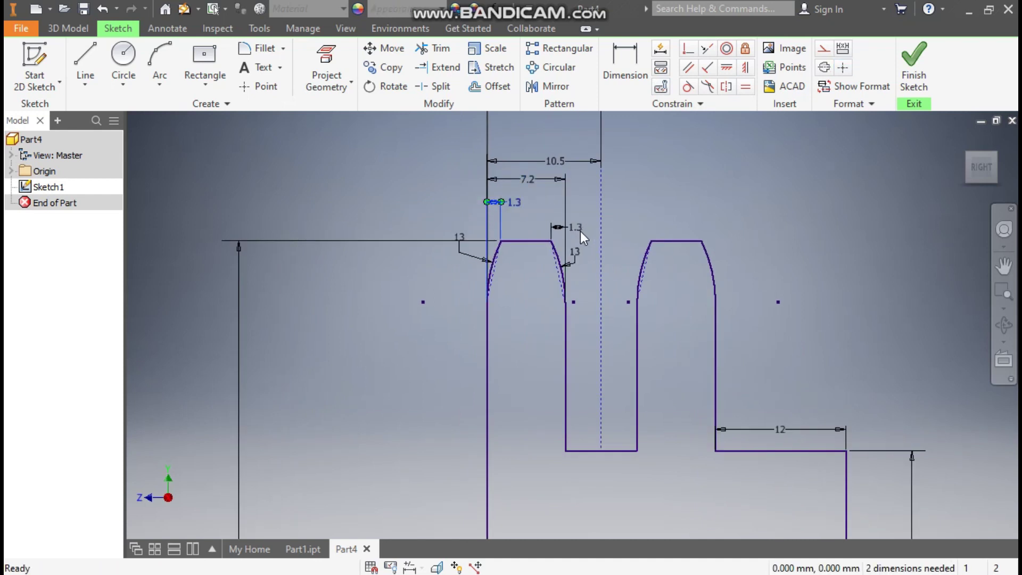
left_click_drag(579, 227, 586, 205)
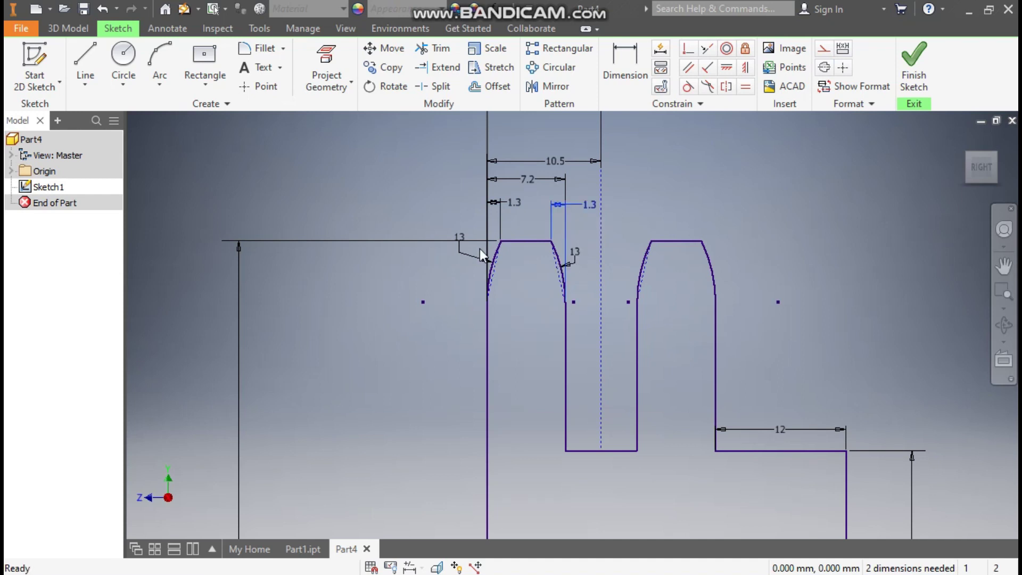
left_click_drag(458, 235, 427, 271)
left_click_drag(577, 251, 590, 241)
scroll(726, 199, "down", 2)
mouse_move(672, 230)
middle_mouse_down()
mouse_move(655, 269)
mouse_move(622, 217)
mouse_move(657, 229)
middle_mouse_up()
middle_click_drag(745, 335, 741, 283)
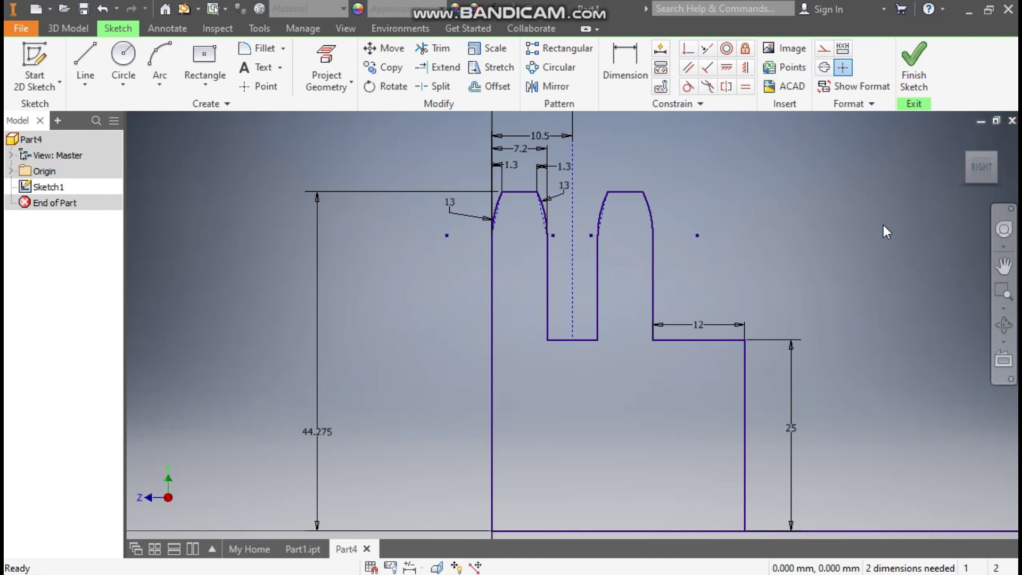
Draw a horizontal line across the hub between the left and right vertical edges
left_click(85, 60)
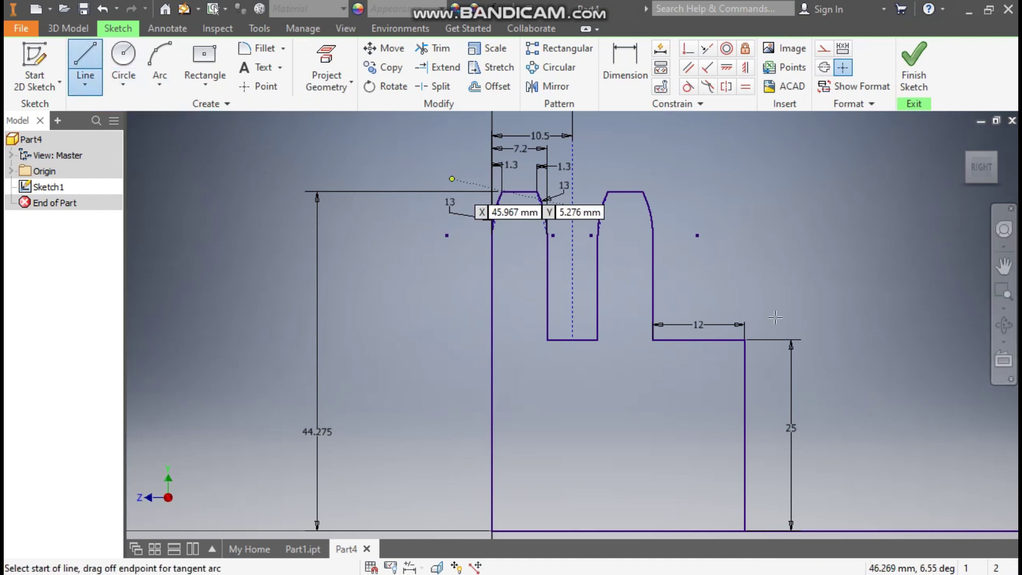
left_click(492, 434)
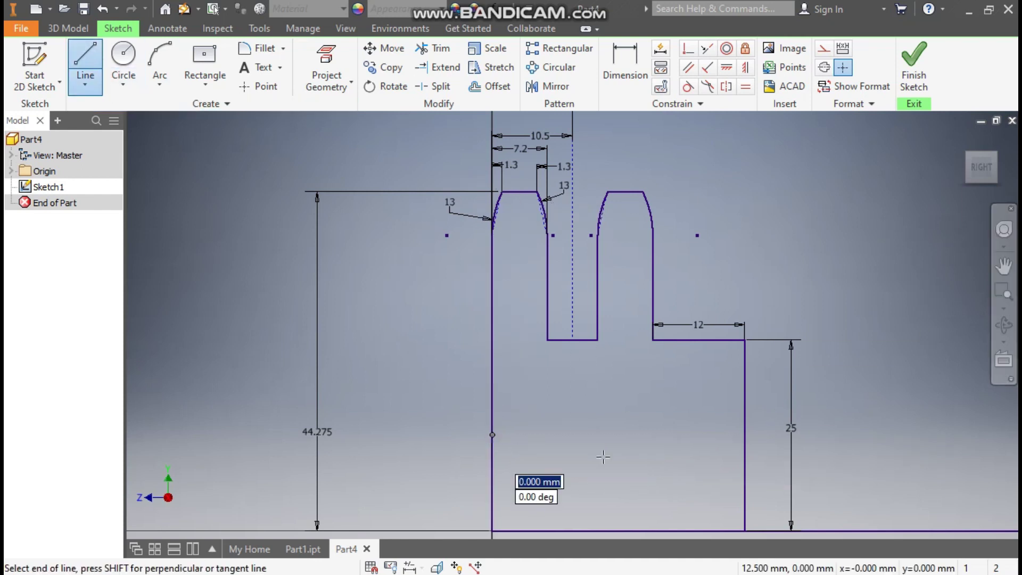
double_click(744, 453)
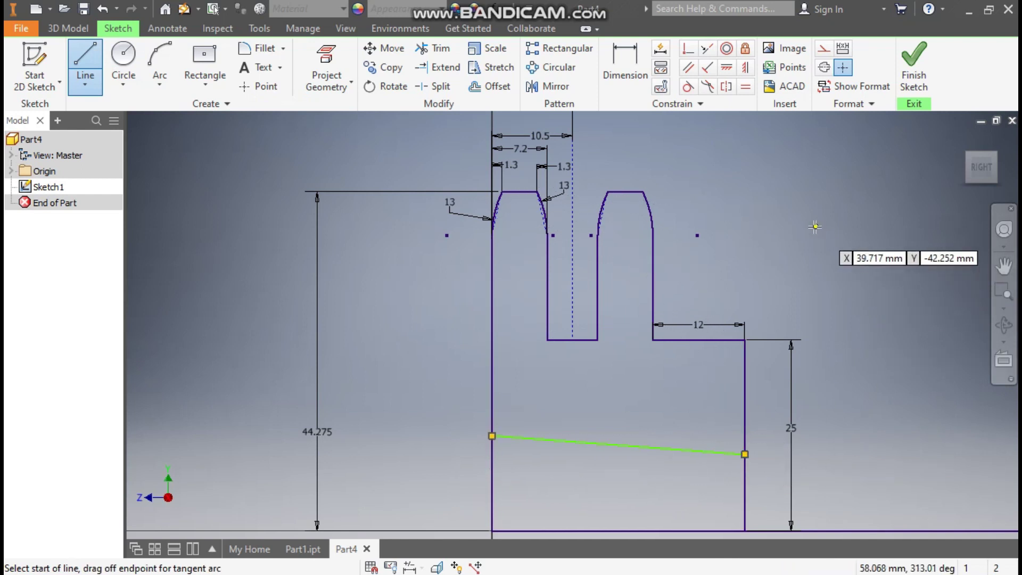
left_click(745, 67)
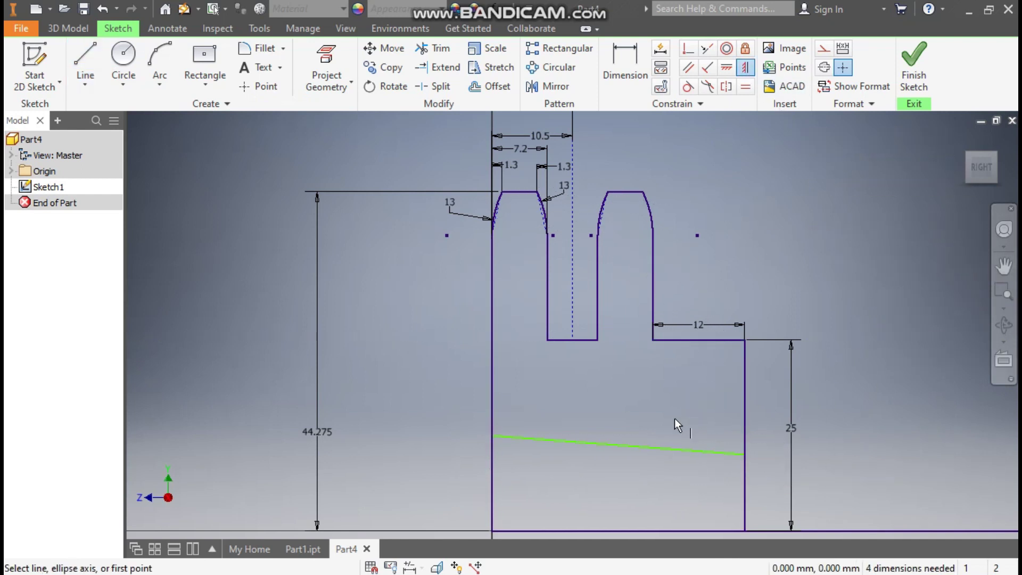
left_click(659, 447)
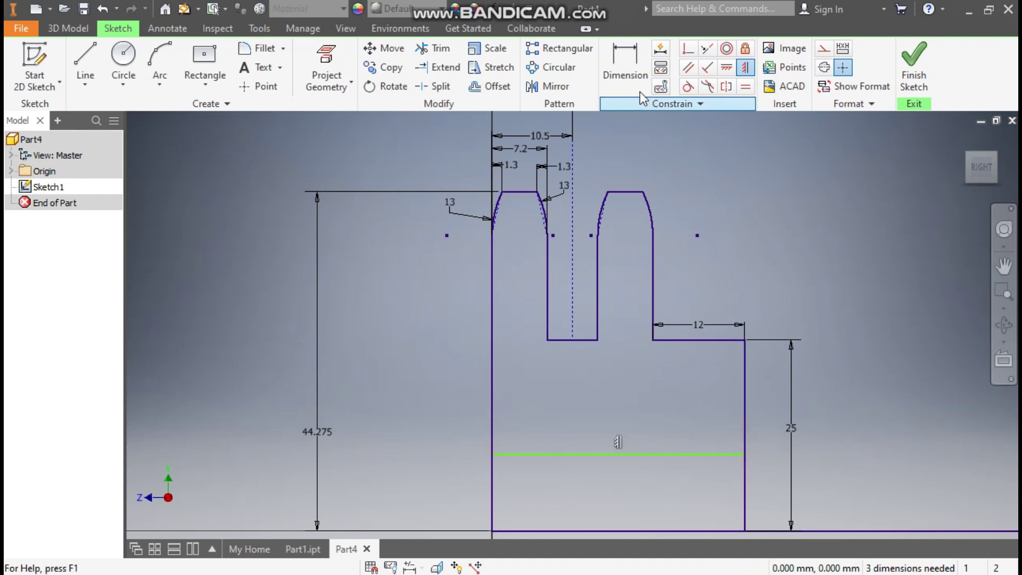
Dimension the new line 15 above the base line and place the 25 height dimension
left_click(625, 65)
left_click(696, 453)
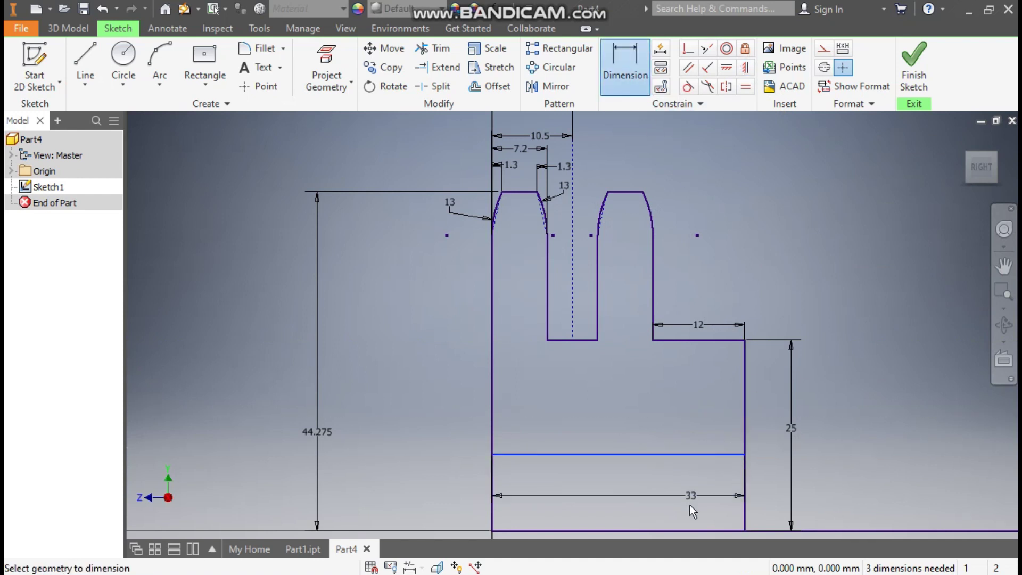
left_click(682, 530)
left_click(658, 495)
type("15")
key("Return")
mouse_move(727, 457)
middle_mouse_down()
mouse_move(730, 289)
mouse_move(714, 346)
mouse_move(698, 350)
middle_mouse_up()
scroll(750, 288, "down", 2)
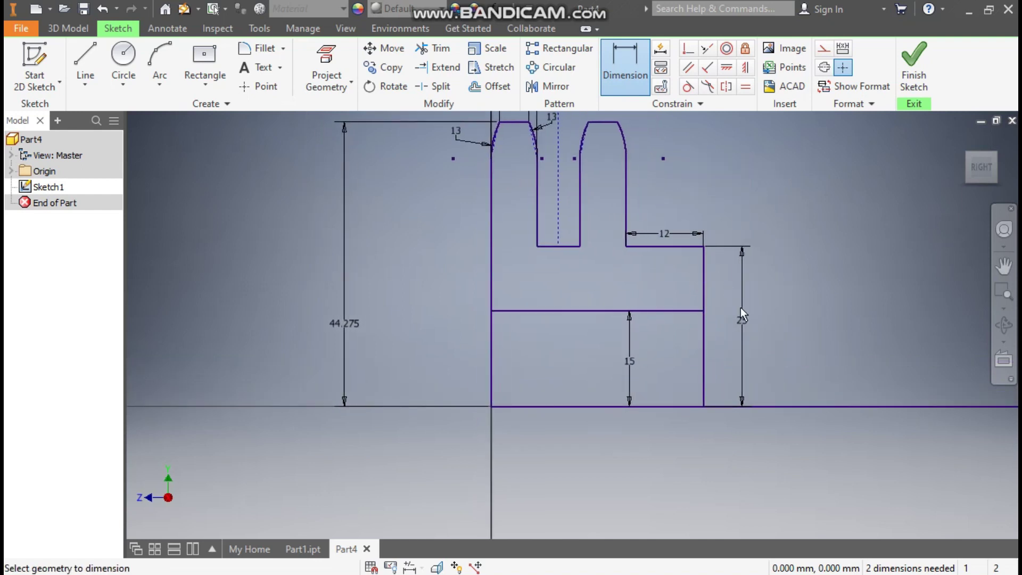
left_click(742, 321)
Switch to the 3D Model tools
middle_click_drag(759, 291, 806, 300)
scroll(806, 301, "down", 2)
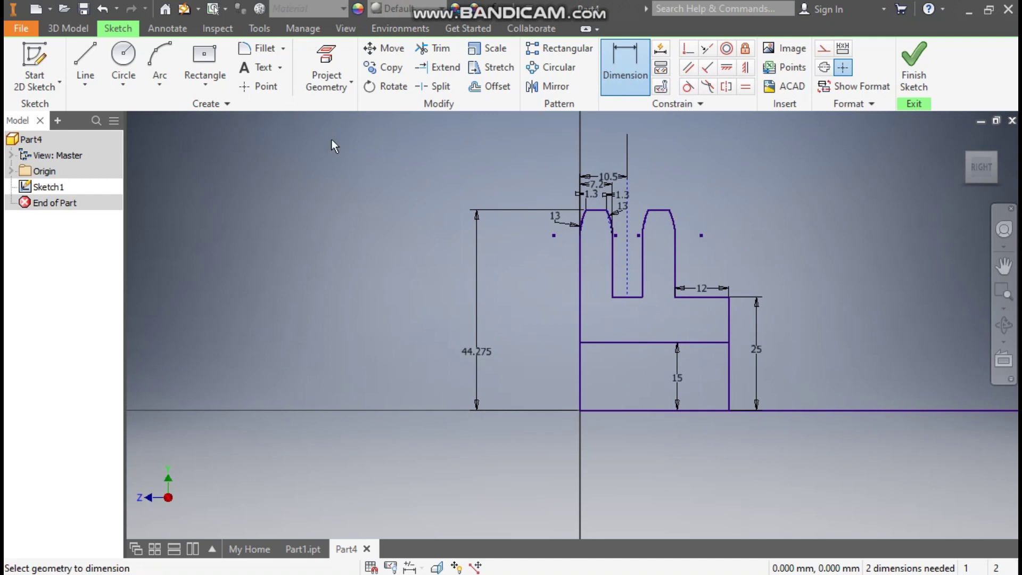
left_click(68, 31)
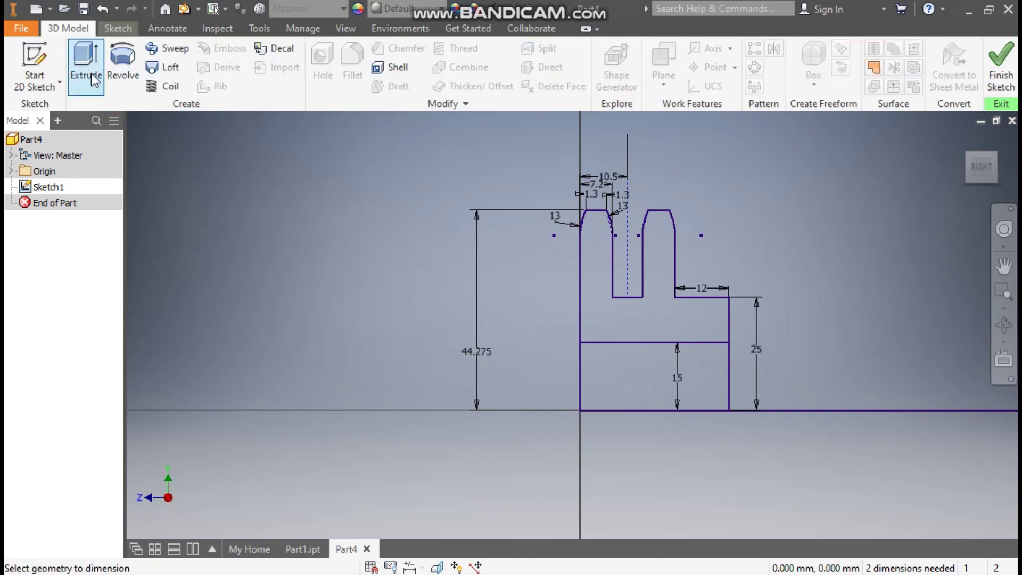
Revolve the profile a full turn about the base line to create Revolution1
left_click(123, 63)
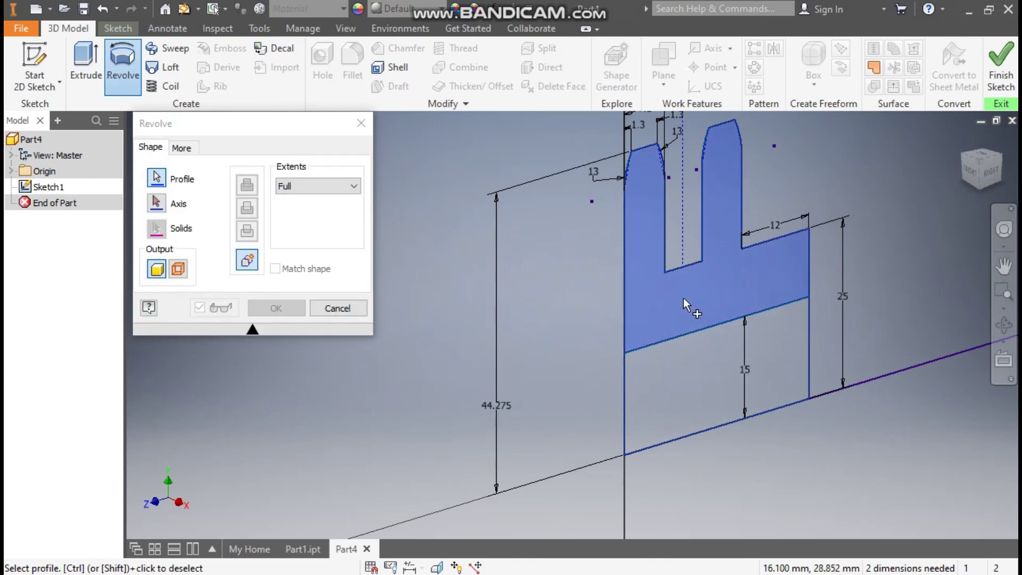
left_click(156, 204)
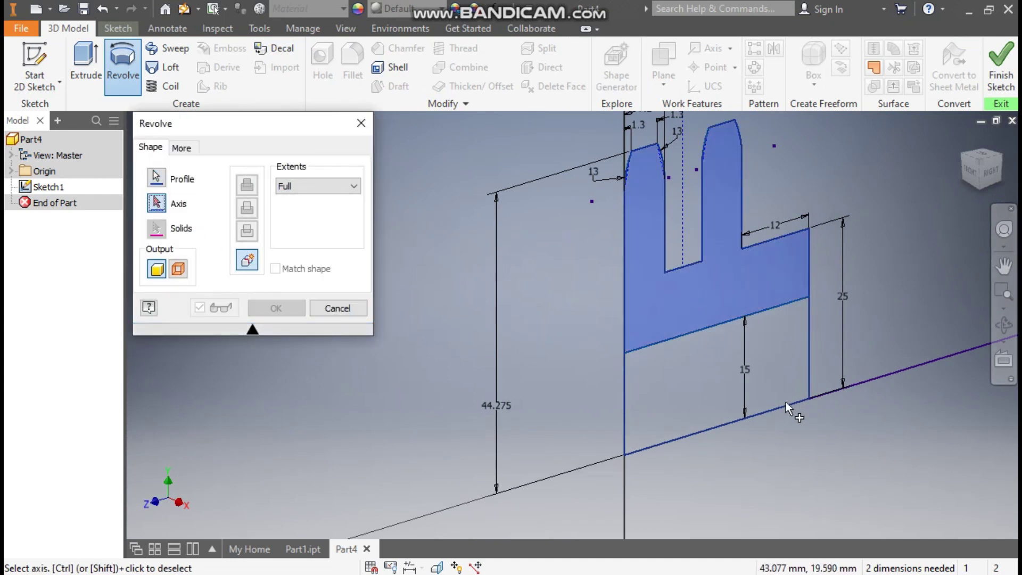
left_click(774, 407)
middle_click_drag(795, 336, 592, 262)
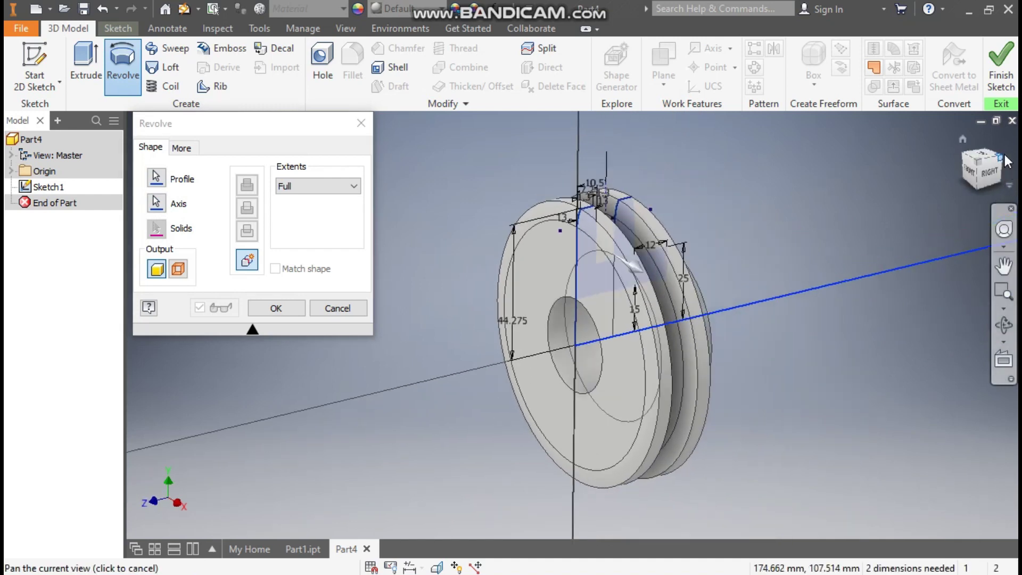
left_click(1000, 158)
scroll(459, 246, "up", 5)
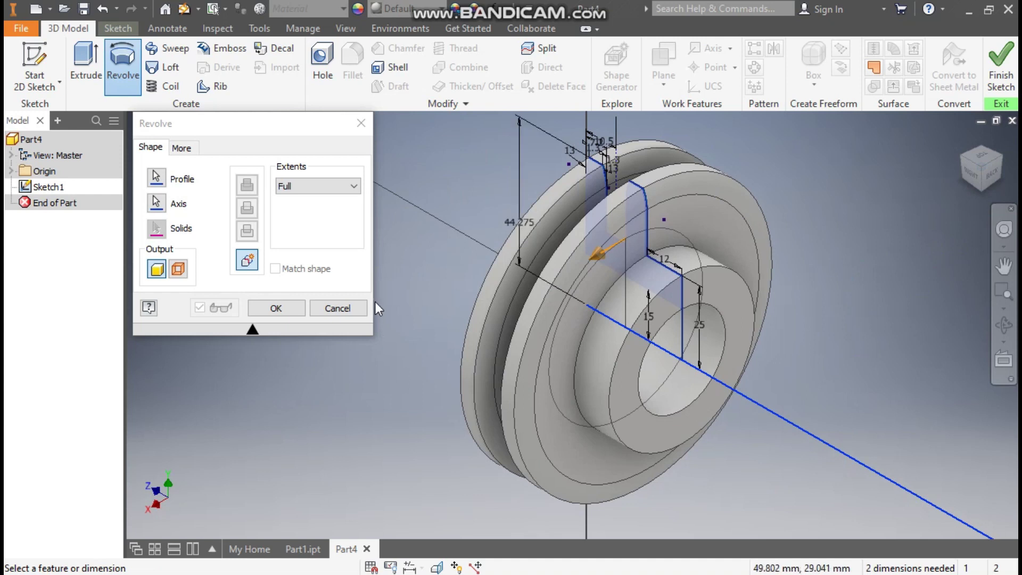
left_click(286, 309)
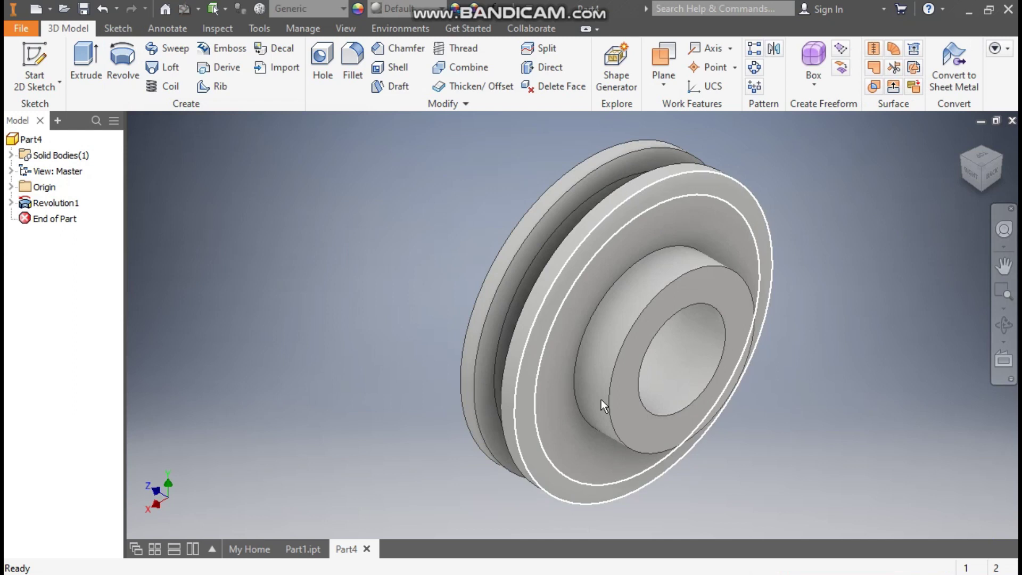
Check the finished sprocket in Part1.ipt, then start Sketch2 on the pulley's front face
left_click(307, 553)
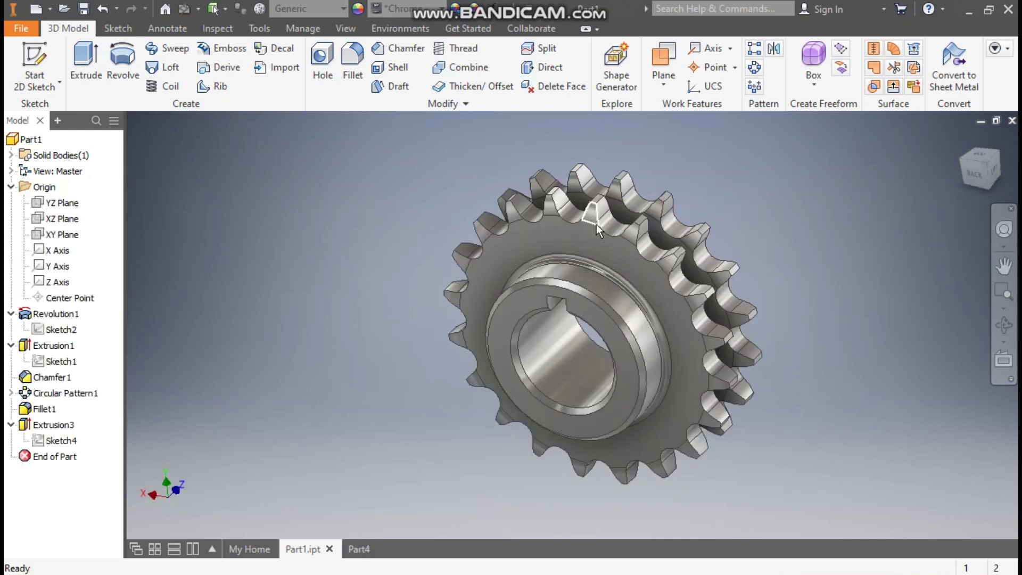
left_click(363, 544)
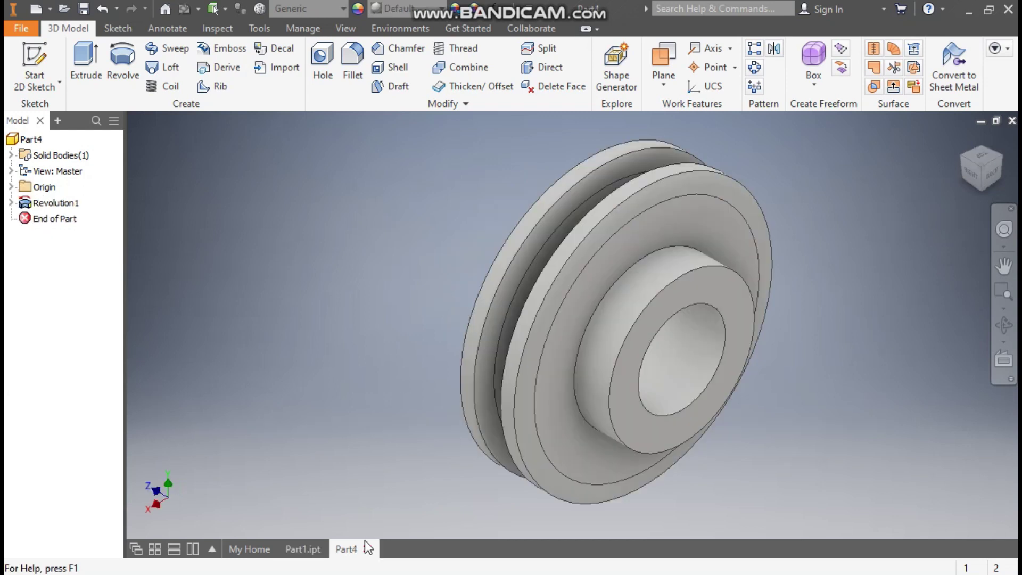
left_click(968, 164)
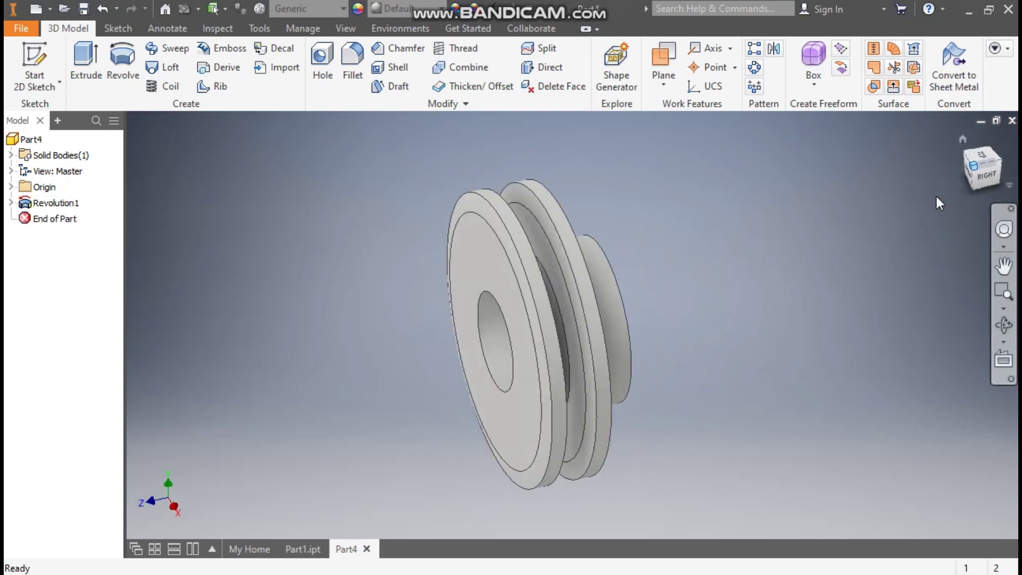
left_click(532, 278)
left_click(645, 267)
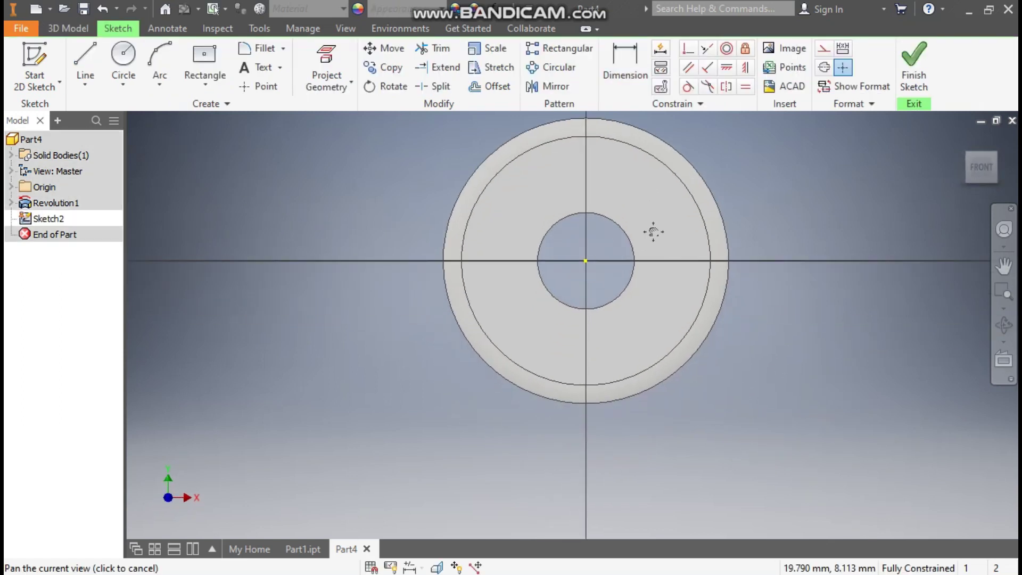
Draw a reference circle at the origin and an 8.5-diameter circle centred on its top
left_click(123, 59)
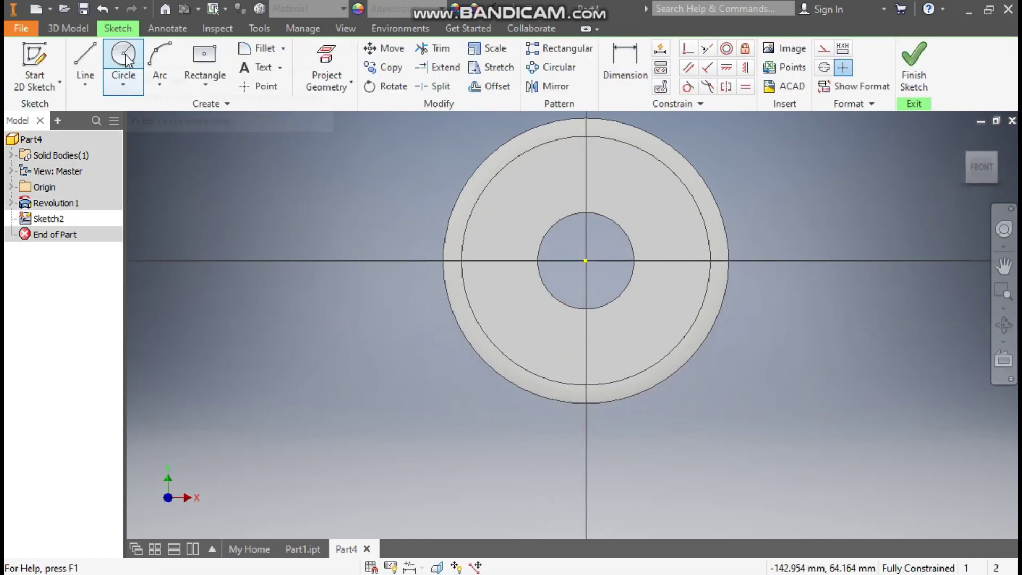
left_click(586, 261)
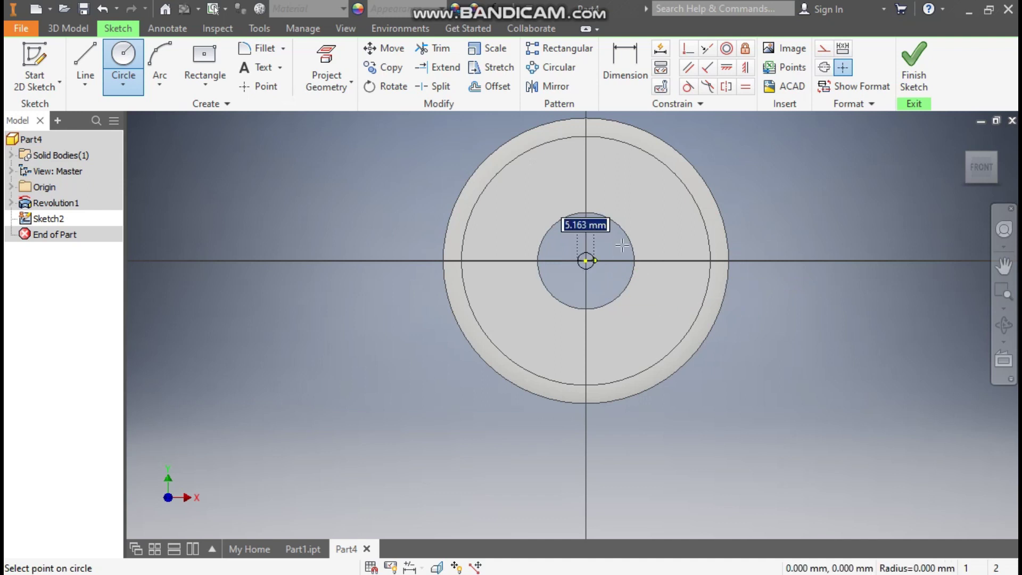
left_click(673, 187)
scroll(584, 145, "down", 5)
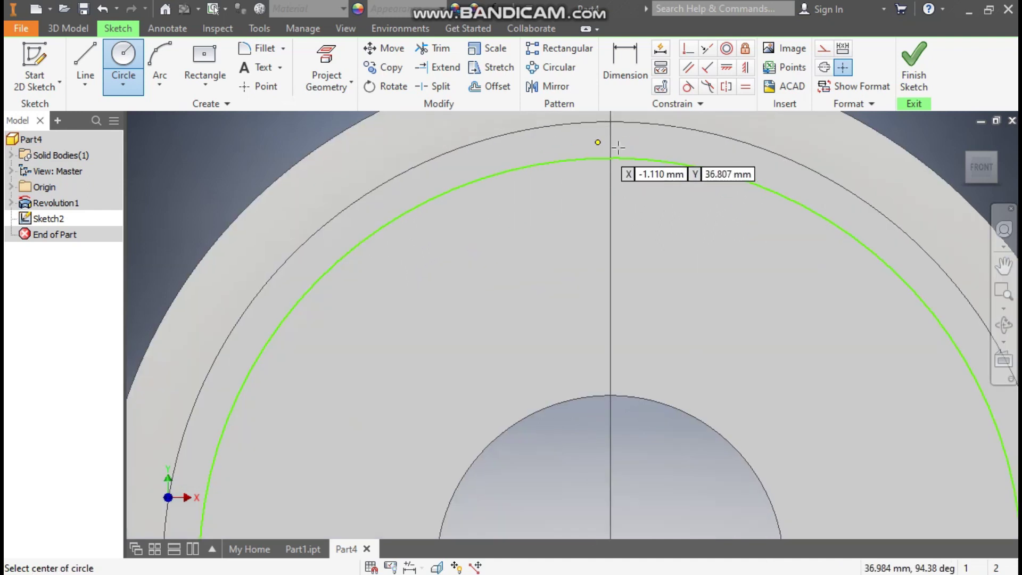
left_click(609, 158)
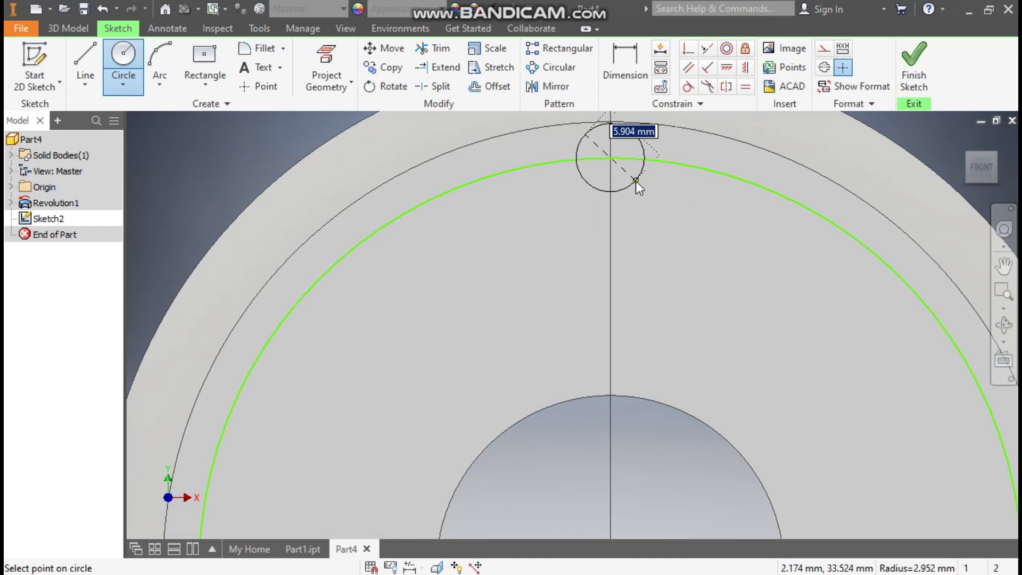
type("8.5")
key("Return")
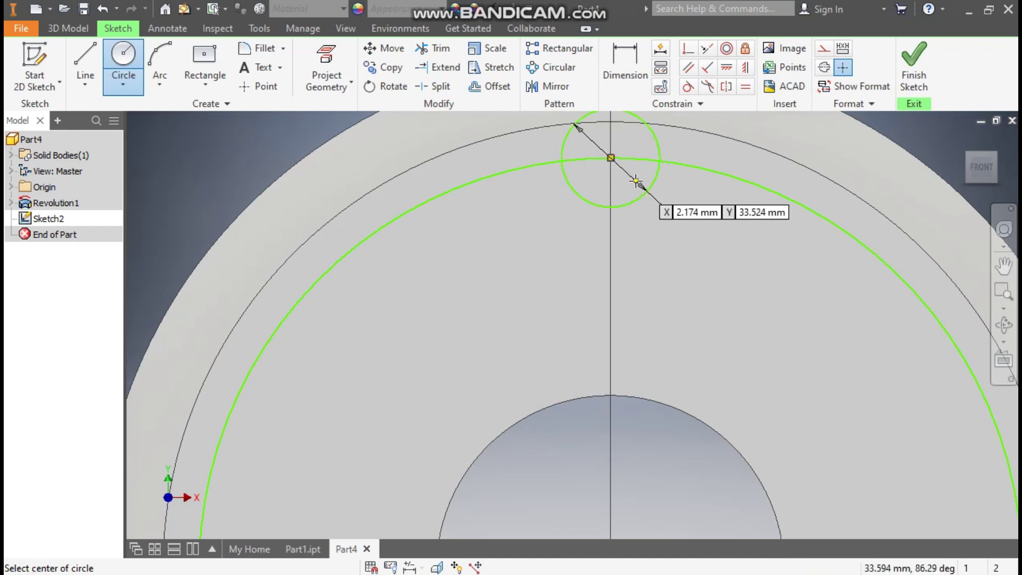
scroll(639, 205, "up", 3)
middle_click_drag(638, 205, 616, 212)
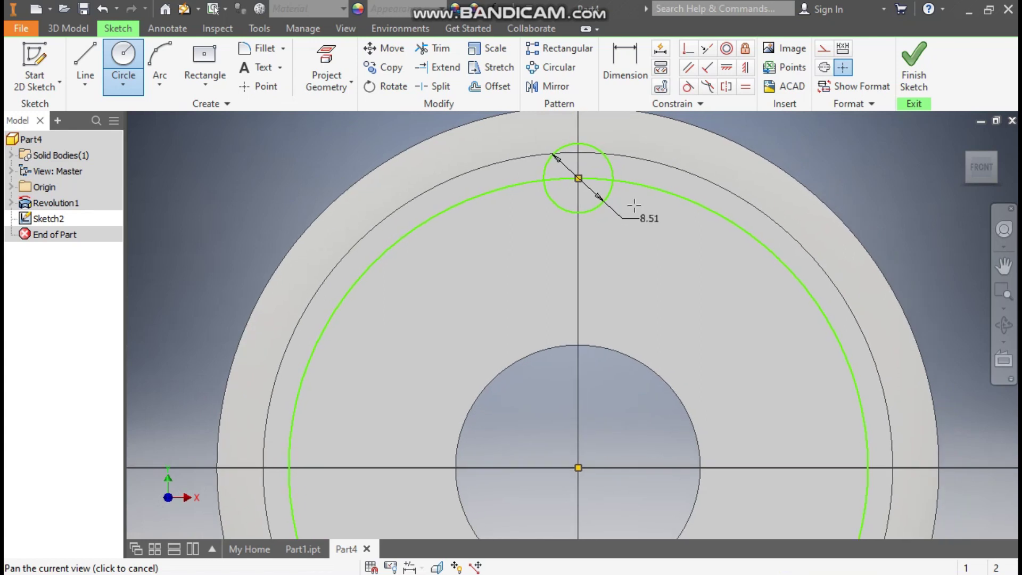
scroll(623, 218, "up", 3)
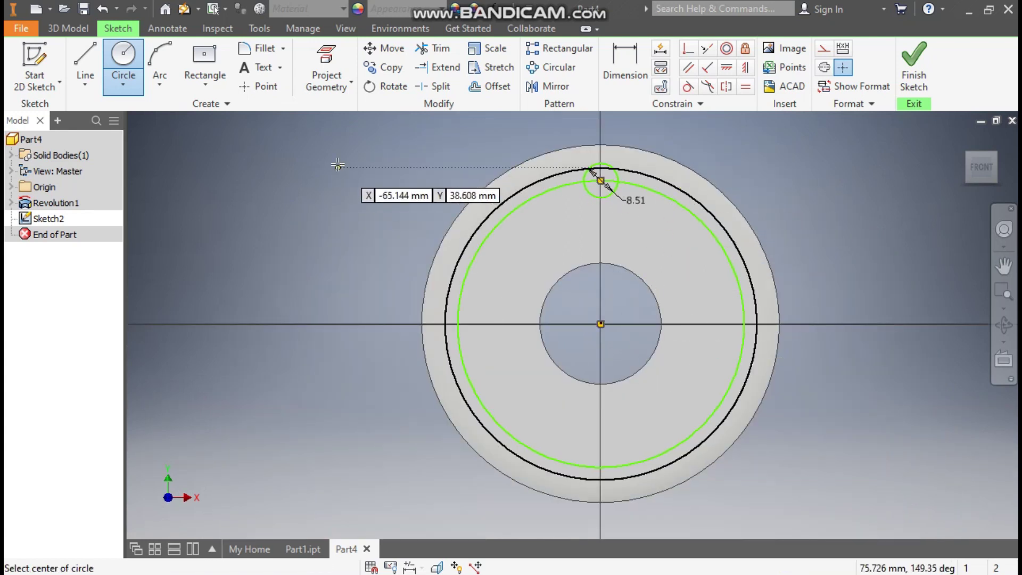
Draw a vertical line from the small circle's centre to the sketch centre, plus a diagonal to the pitch circle
key("l")
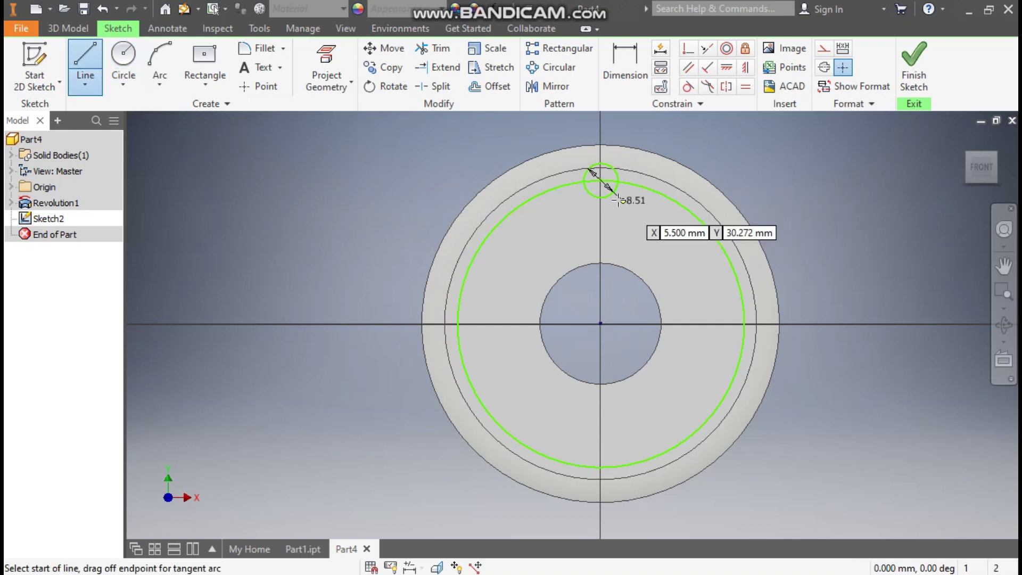
left_click(601, 182)
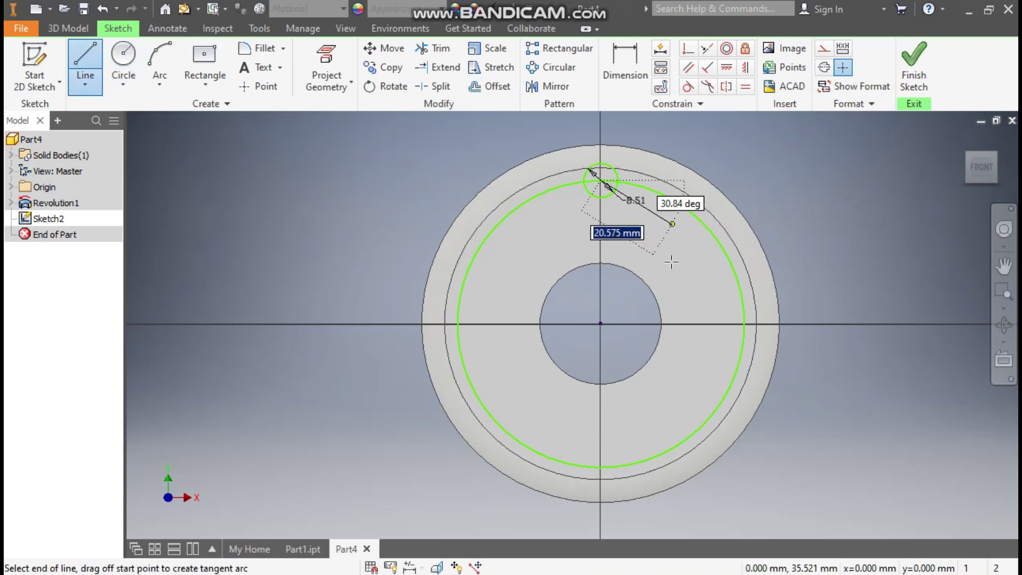
left_click(600, 323)
double_click(681, 204)
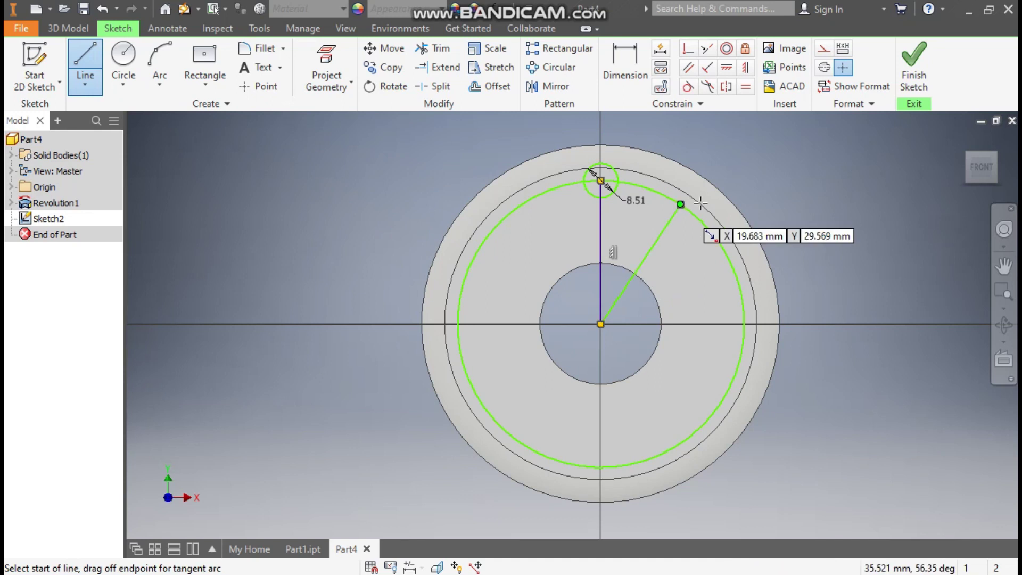
key("Escape")
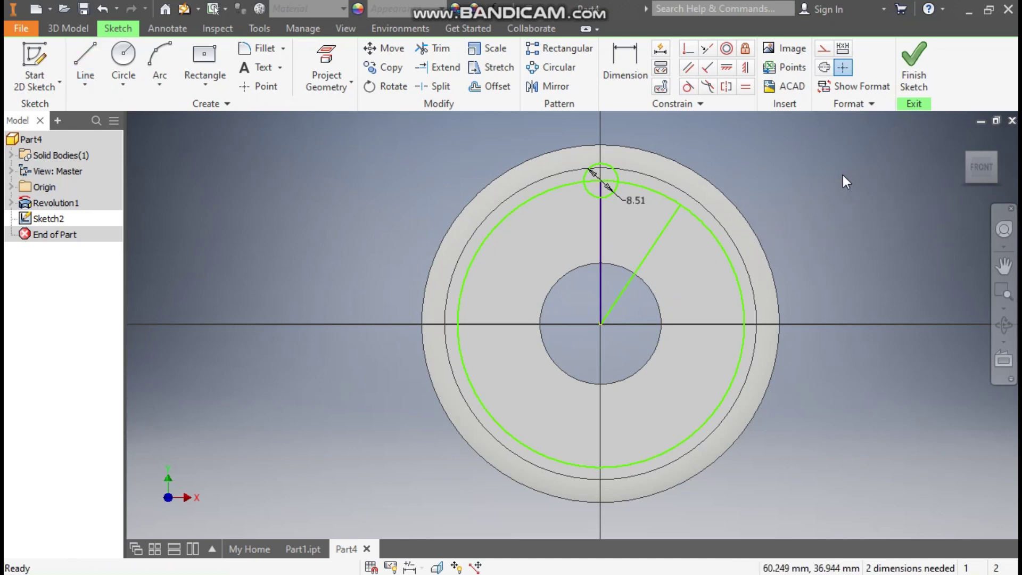
Convert both lines from the centre into construction geometry
left_click(666, 226)
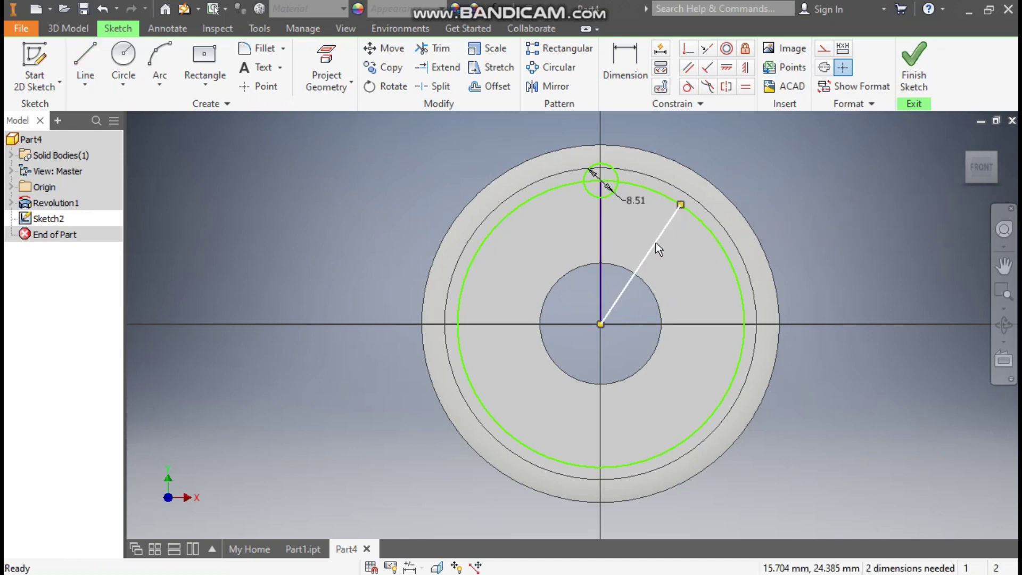
left_click(601, 246)
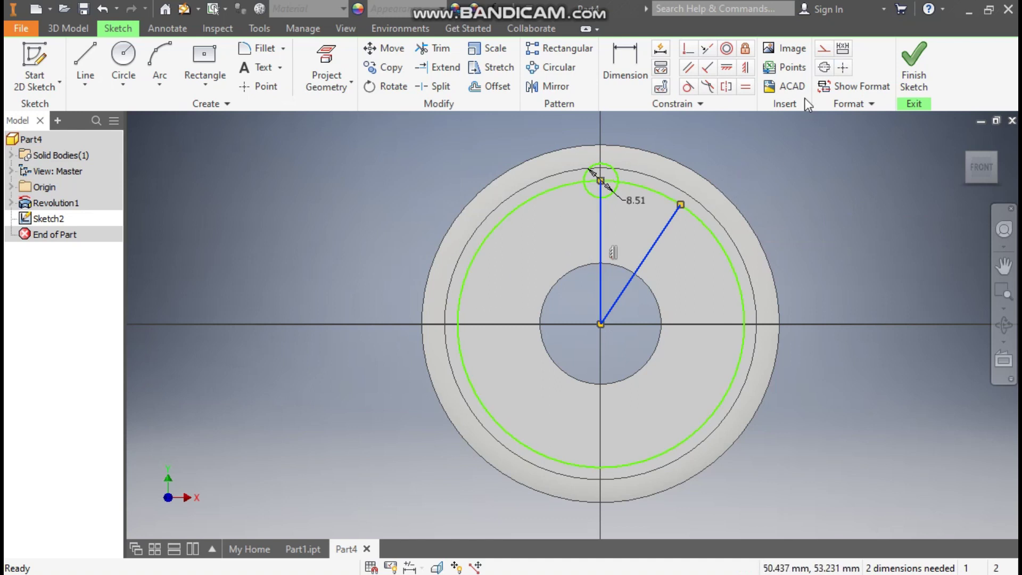
left_click(823, 49)
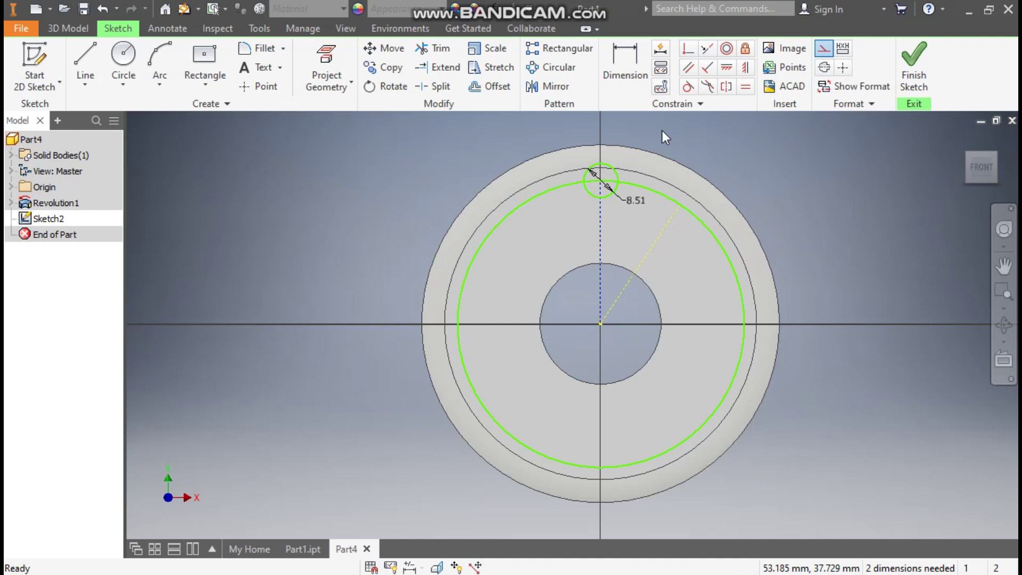
left_click(627, 66)
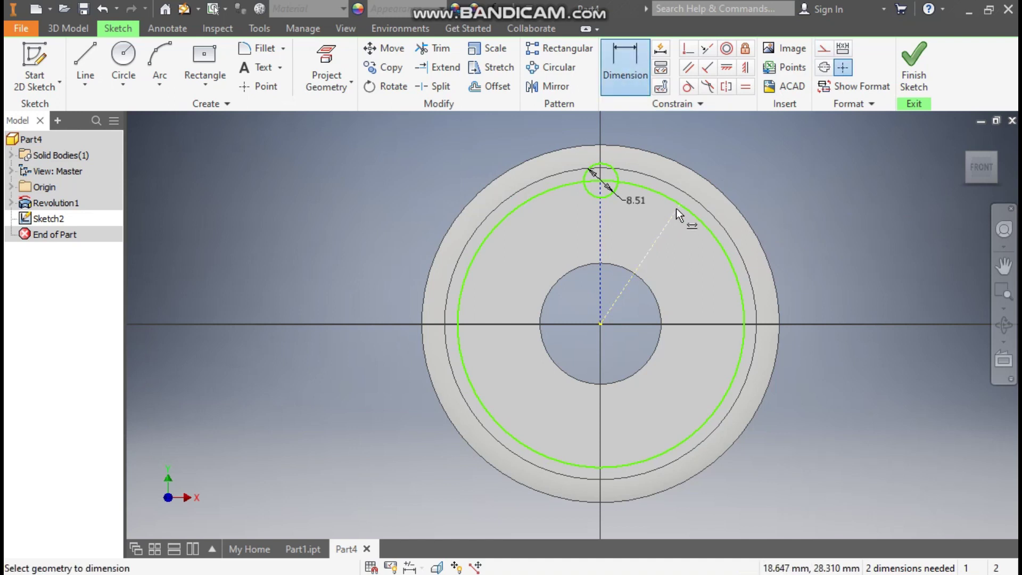
Dimension the angle between the two construction lines to 18°
left_click(650, 249)
left_click(601, 242)
left_click(640, 218)
type("18")
key("Return")
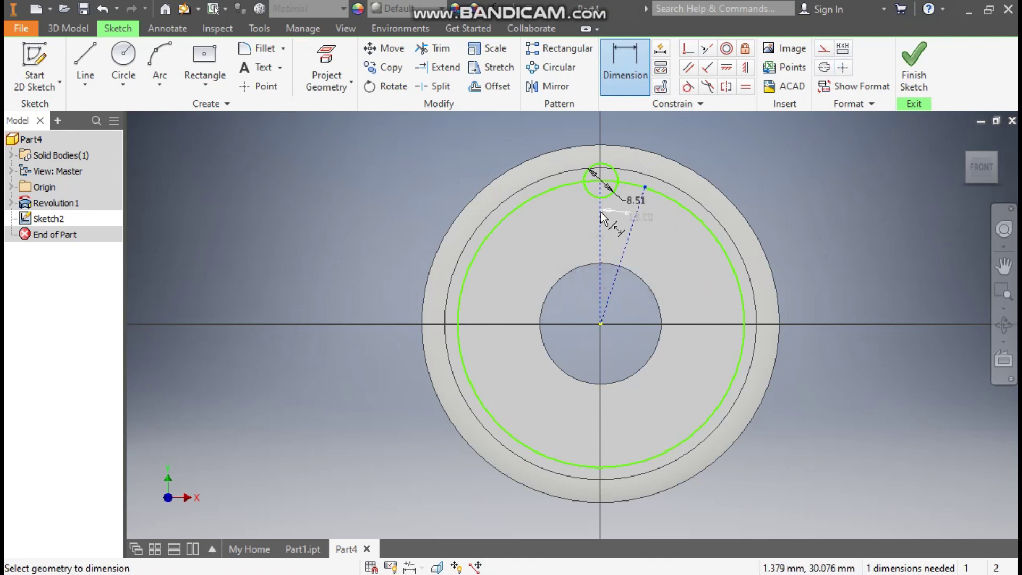
Set the horizontal spacing dimension to 12.7
left_click(644, 188)
left_click(649, 130)
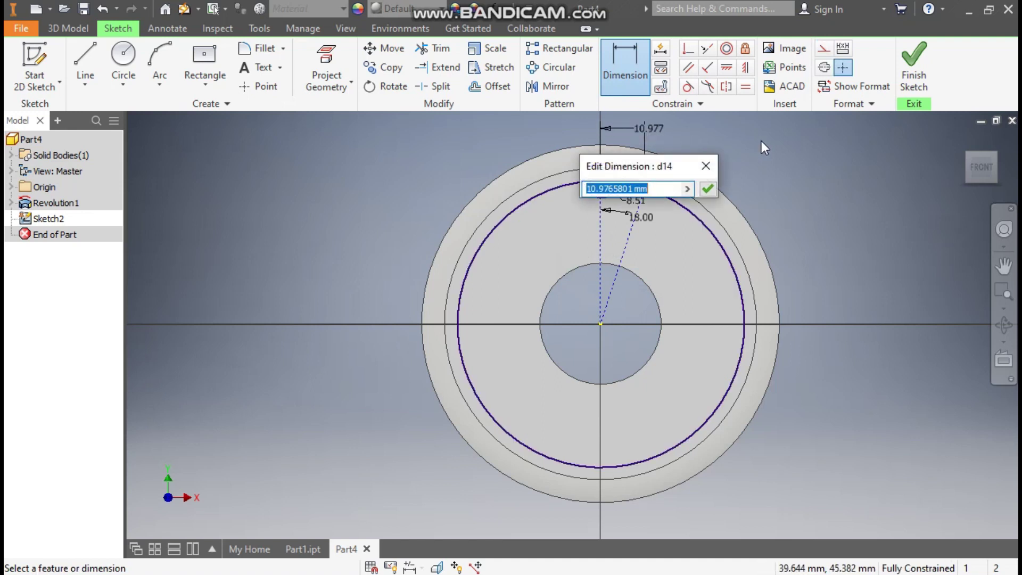
type("12.7")
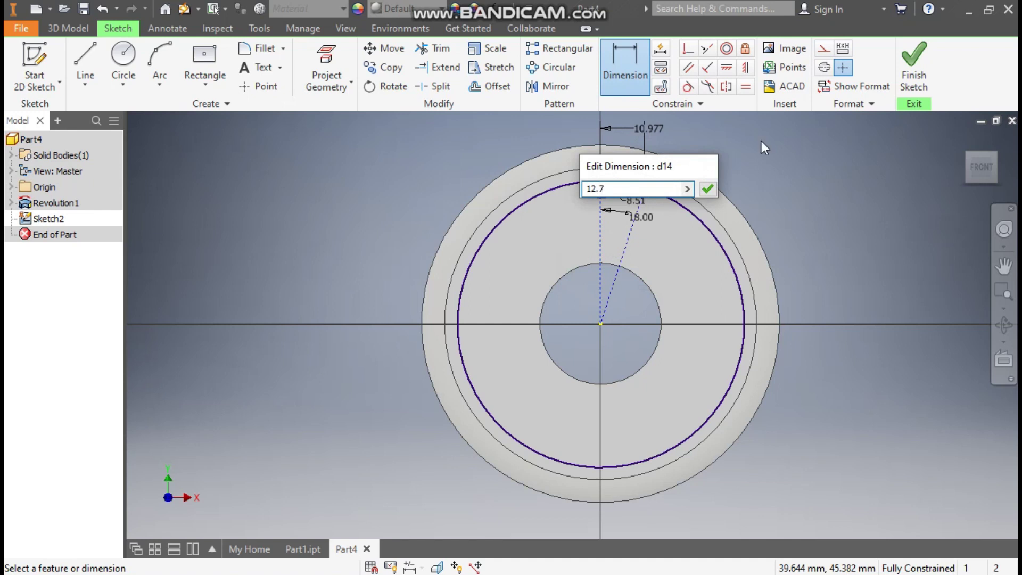
key("Return")
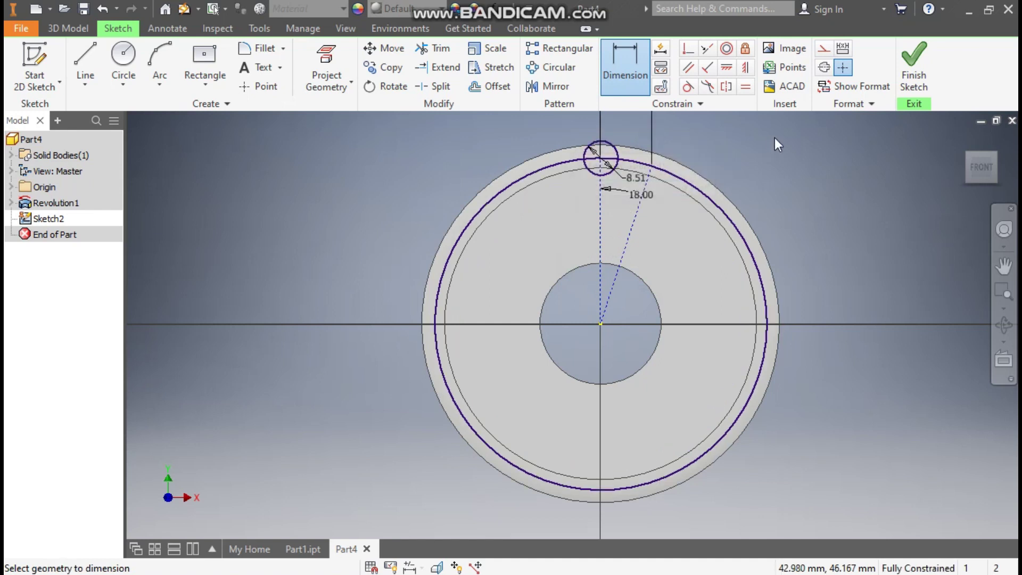
key("Escape")
Convert the pitch circle to dashed construction geometry
scroll(775, 137, "down", 1)
mouse_move(774, 137)
middle_mouse_down()
mouse_move(765, 189)
mouse_move(730, 228)
middle_mouse_up()
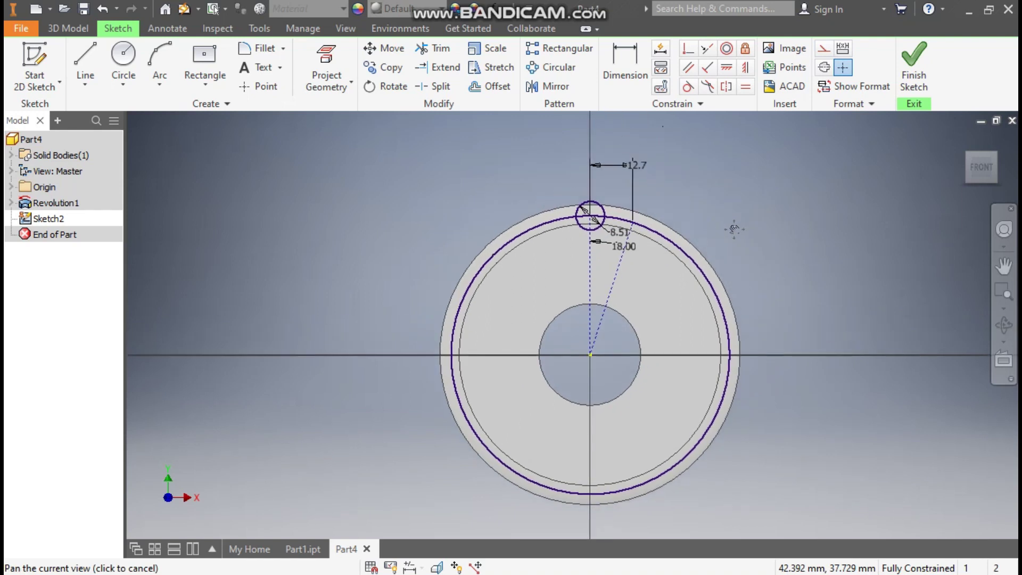
left_click(660, 234)
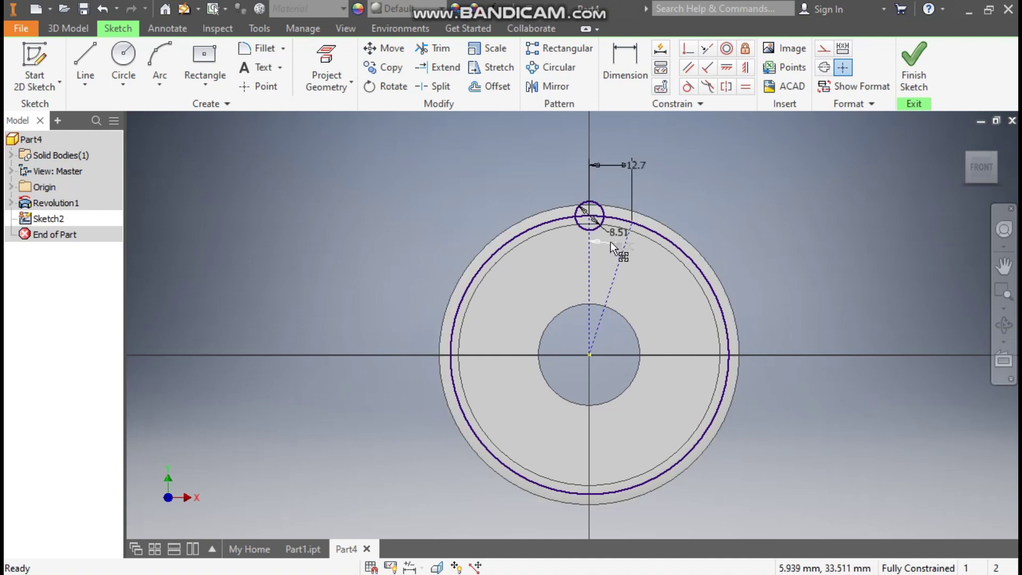
left_click(626, 62)
left_click(541, 225)
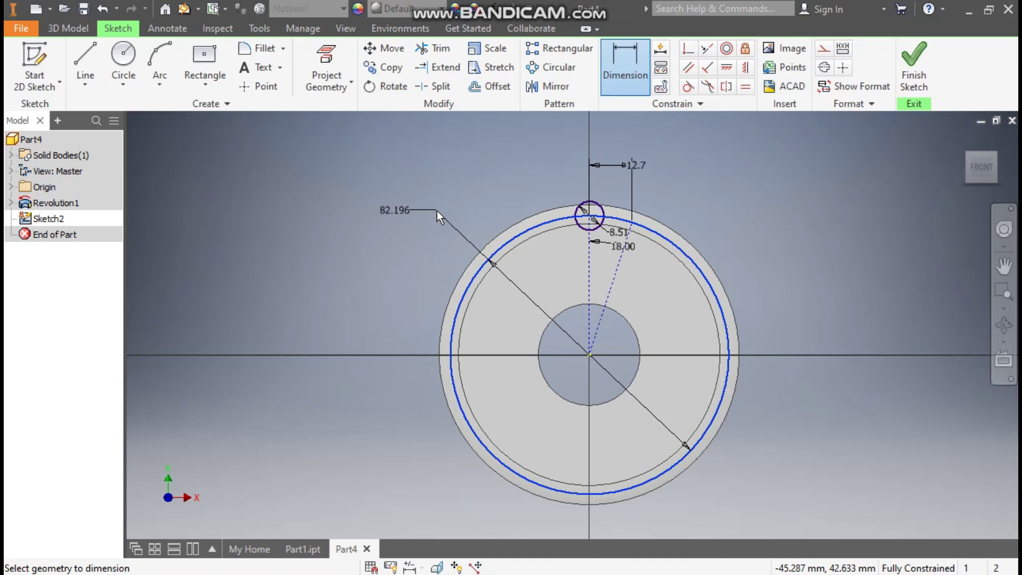
key("Escape")
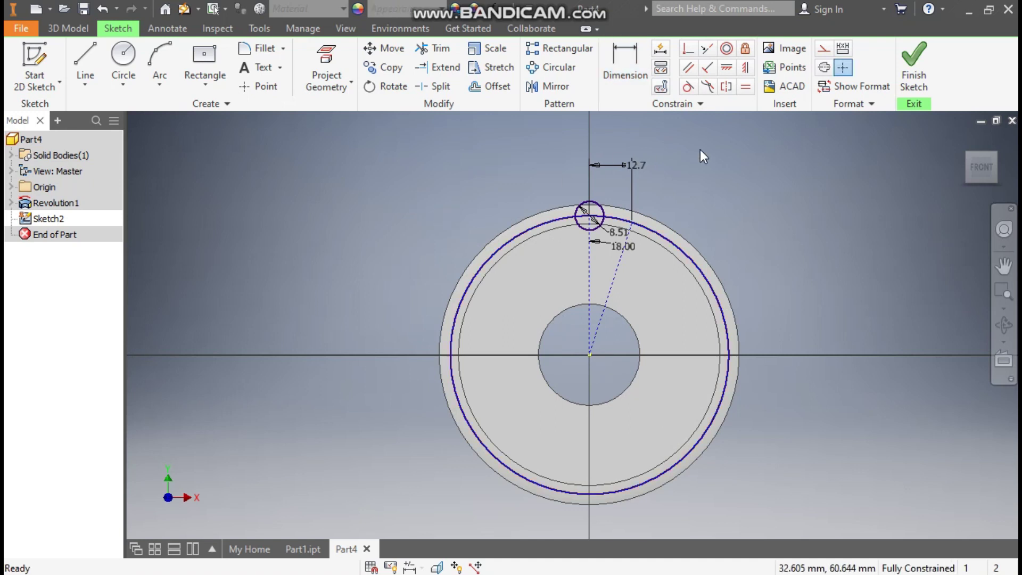
left_click(665, 236)
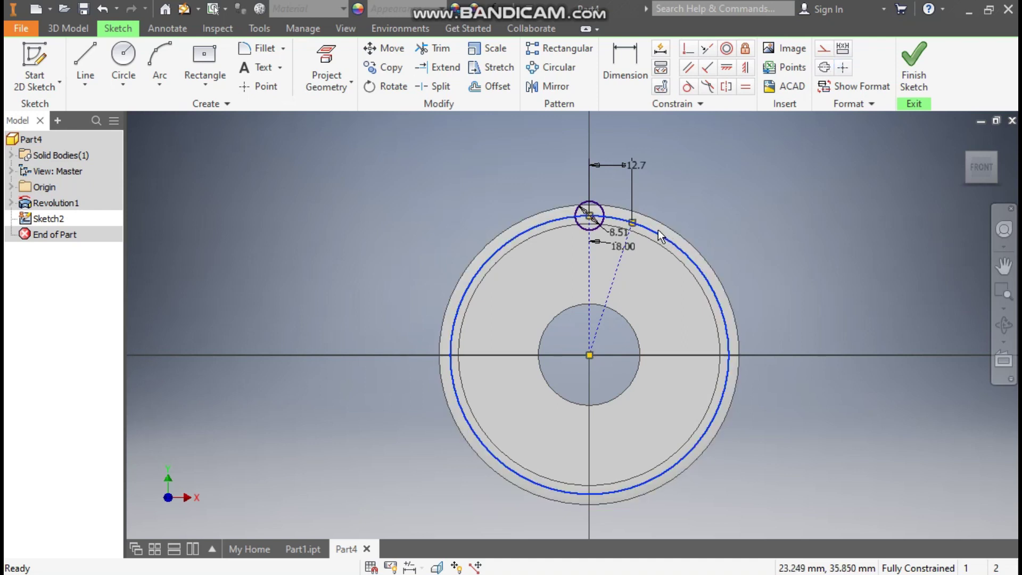
left_click(823, 48)
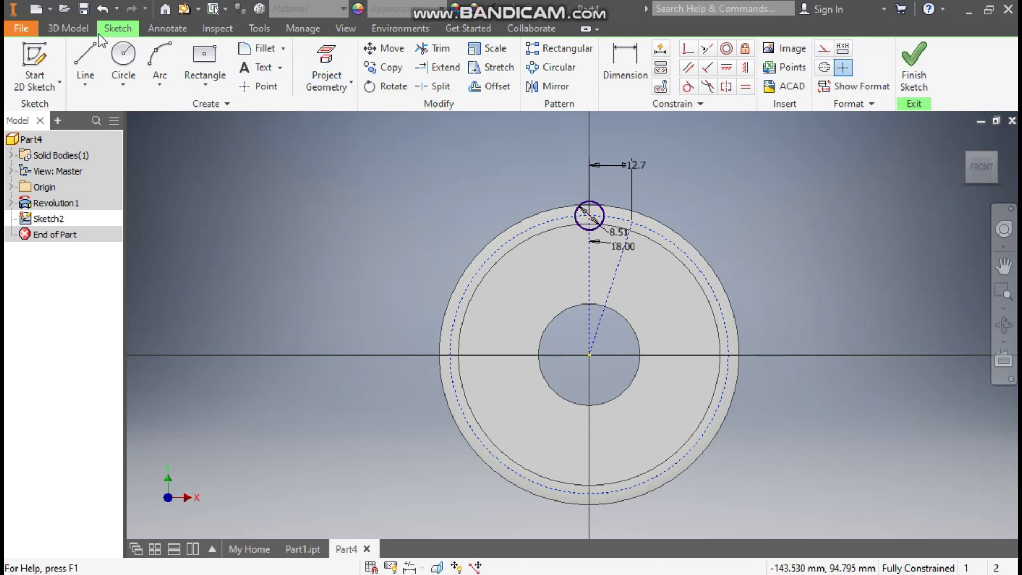
left_click(159, 77)
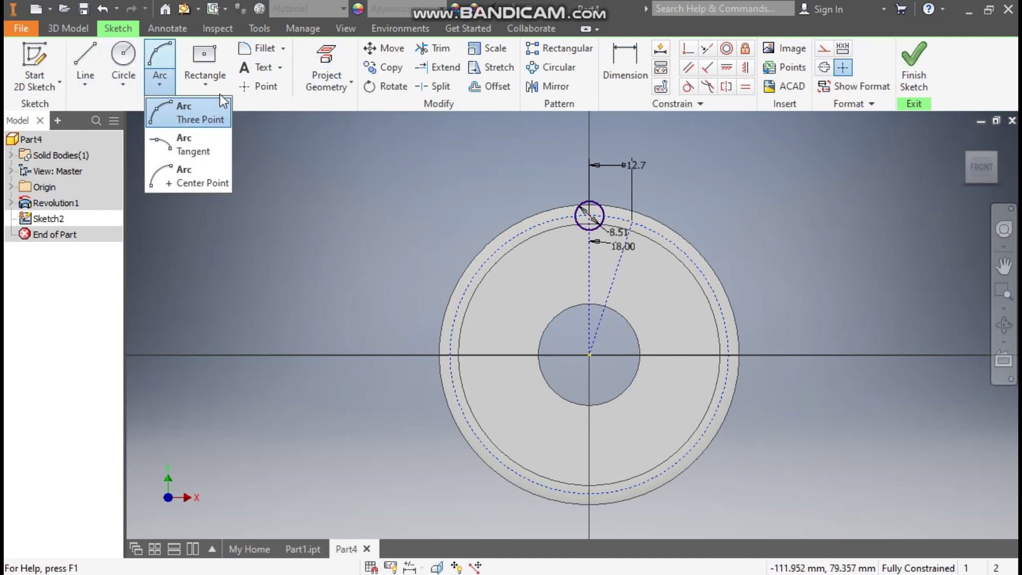
left_click(203, 113)
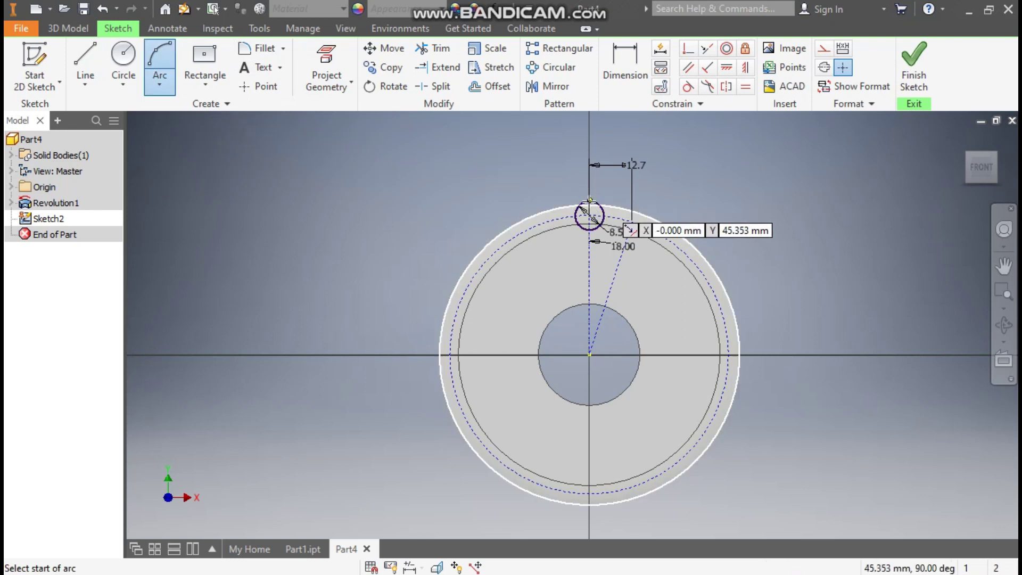
Draw two radial lines from the small circle's centre to the lower left and lower right
scroll(589, 202, "up", 4)
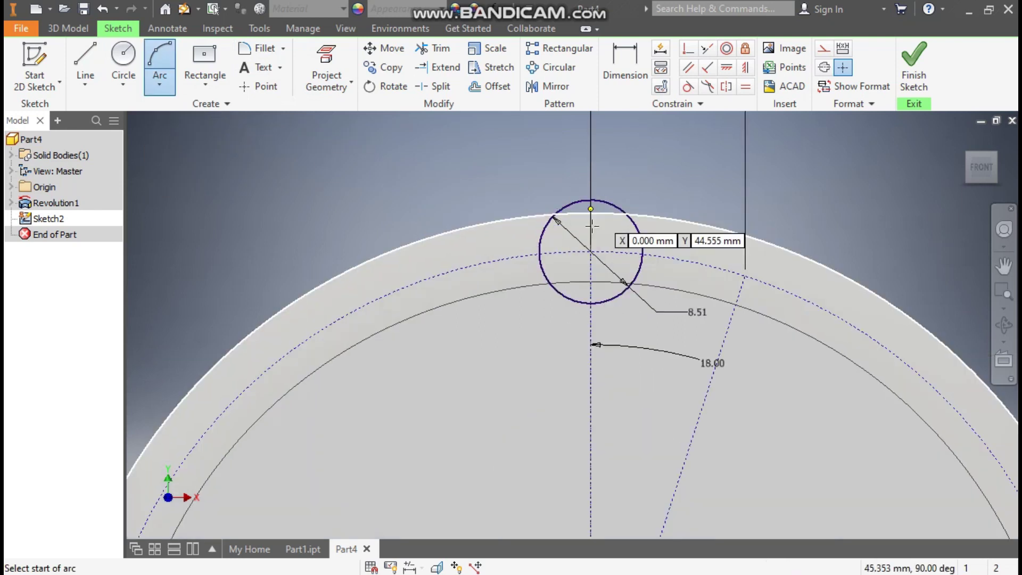
left_click(88, 56)
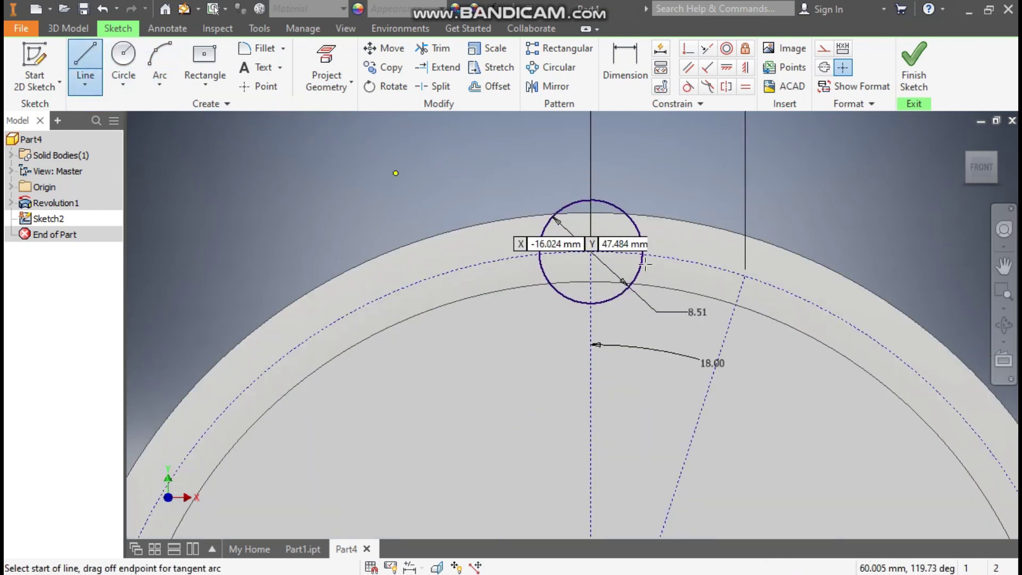
left_click(591, 251)
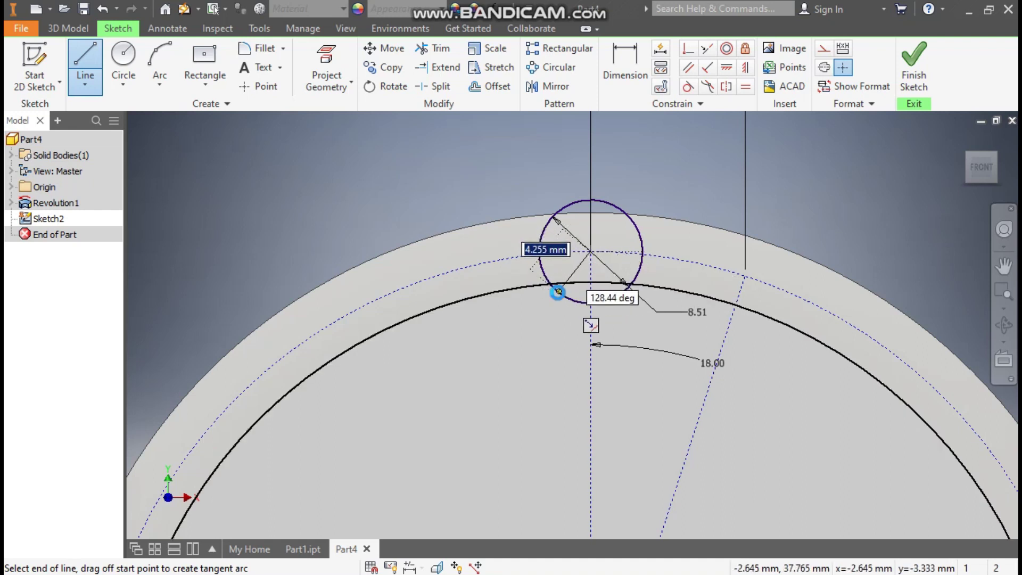
left_click(557, 292)
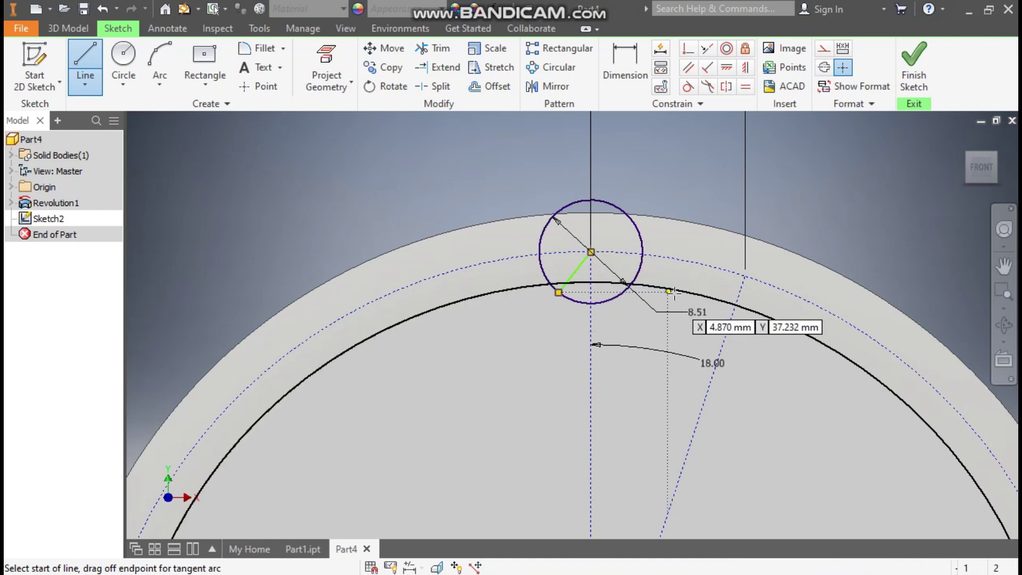
double_click(622, 291)
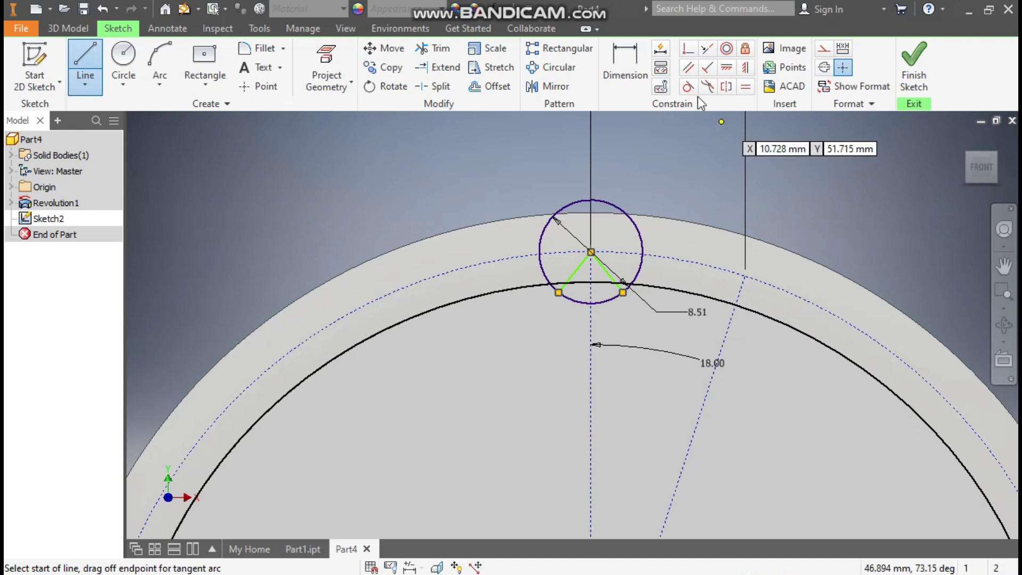
Dimension both radial lines with 70° angle dimensions
left_click(630, 68)
left_click(589, 313)
left_click(572, 344)
type("70")
key("Return")
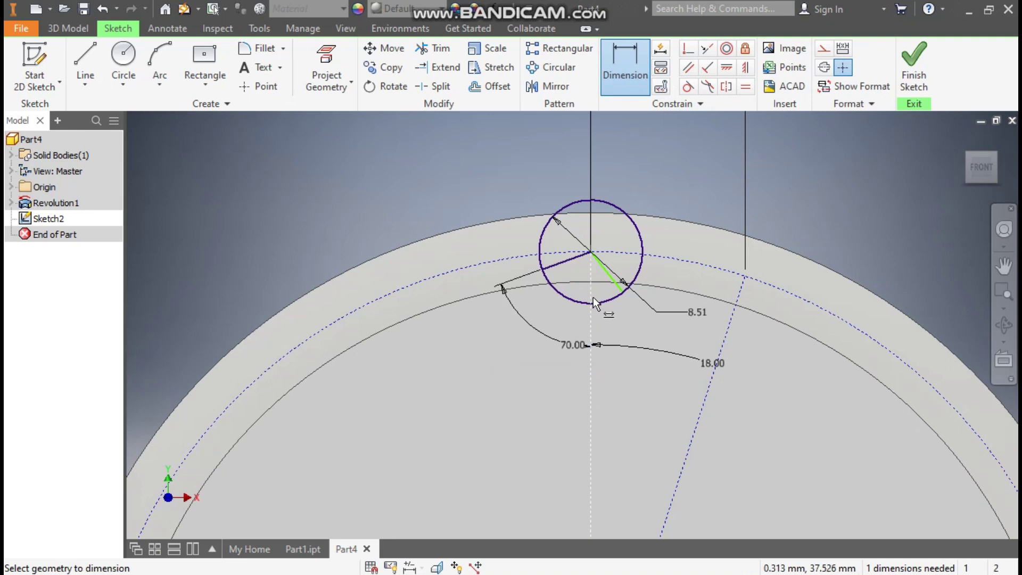
left_click(593, 292)
left_click(612, 277)
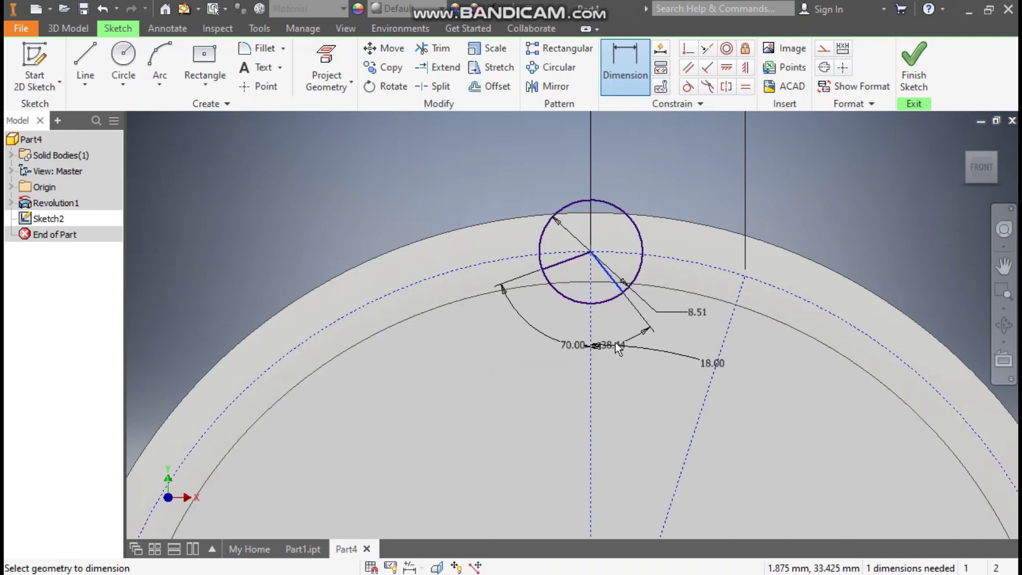
left_click(620, 316)
type("70")
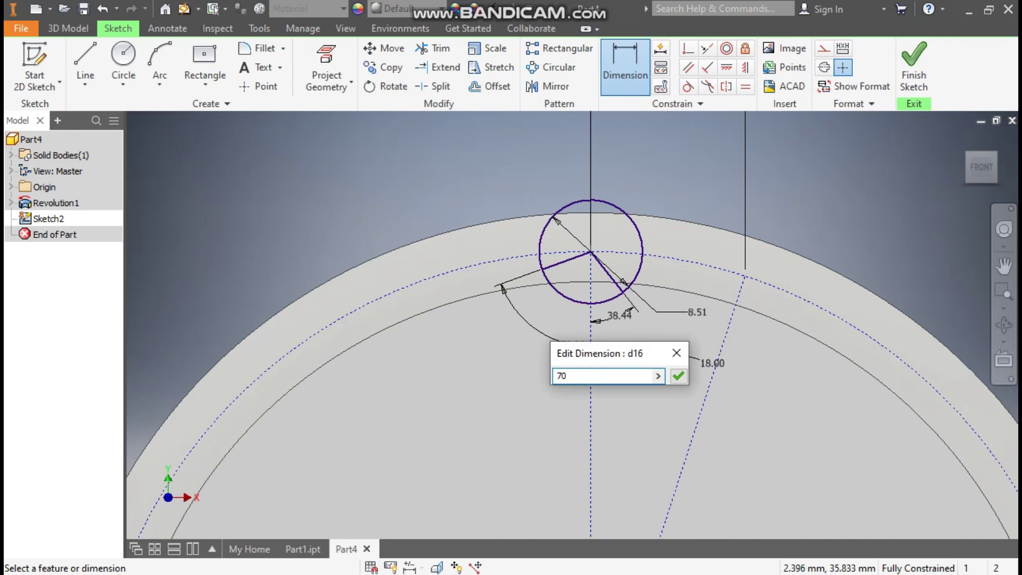
key("Return")
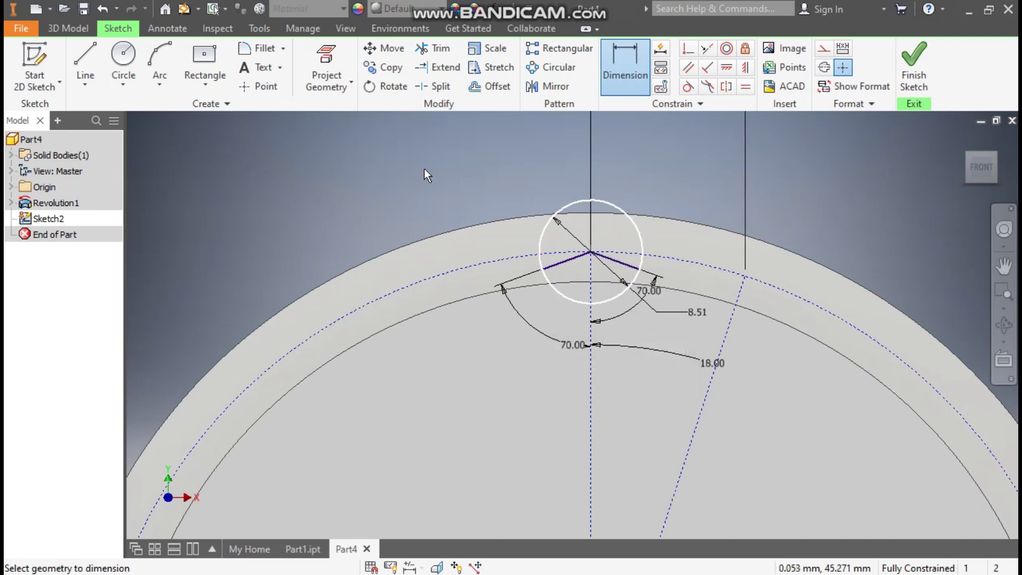
Draw two three-point flank arcs rising from the left and right sides of the seat circle
left_click(151, 92)
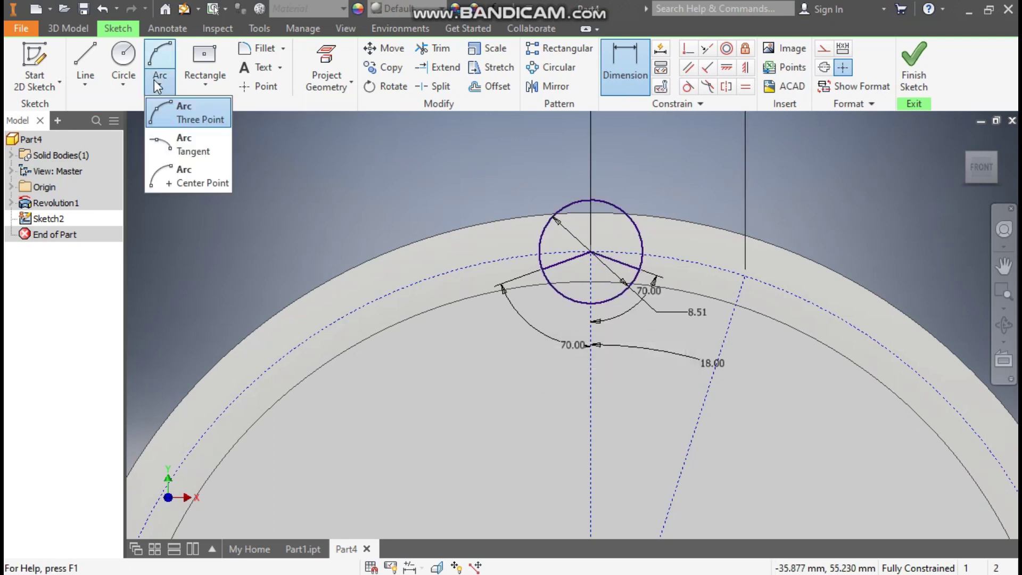
left_click(193, 112)
left_click(542, 233)
left_click(489, 136)
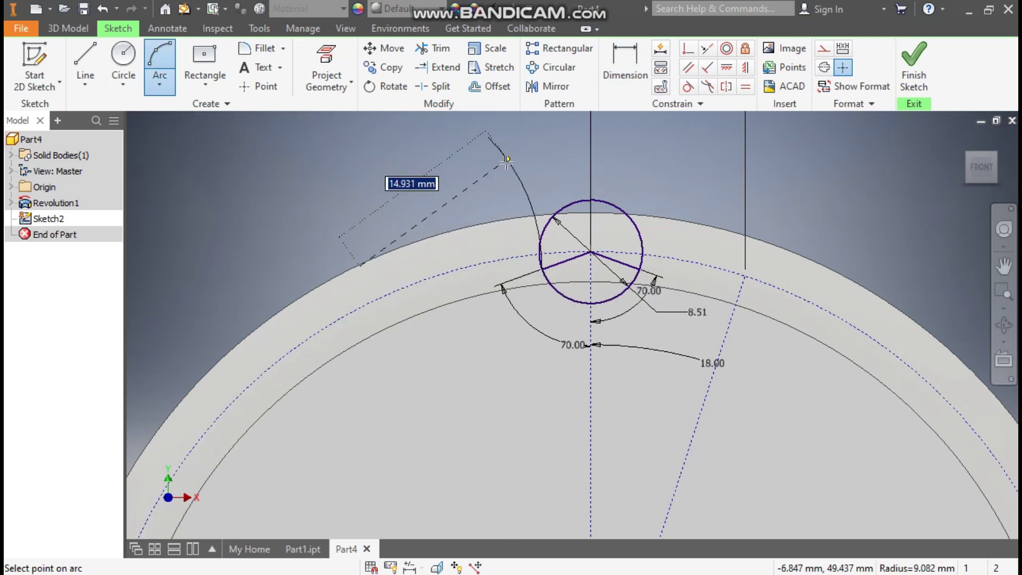
left_click(525, 209)
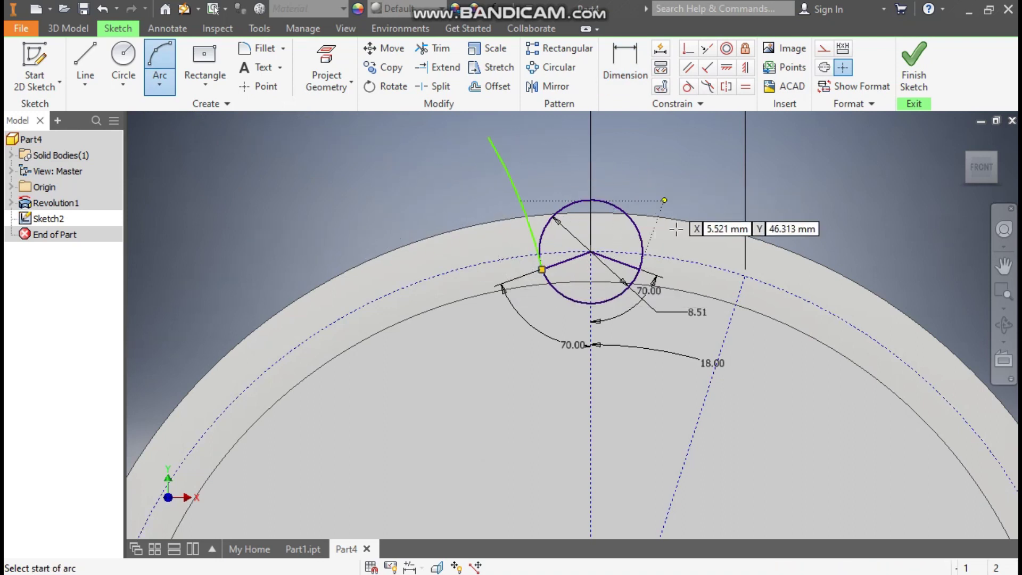
left_click(639, 268)
left_click(695, 138)
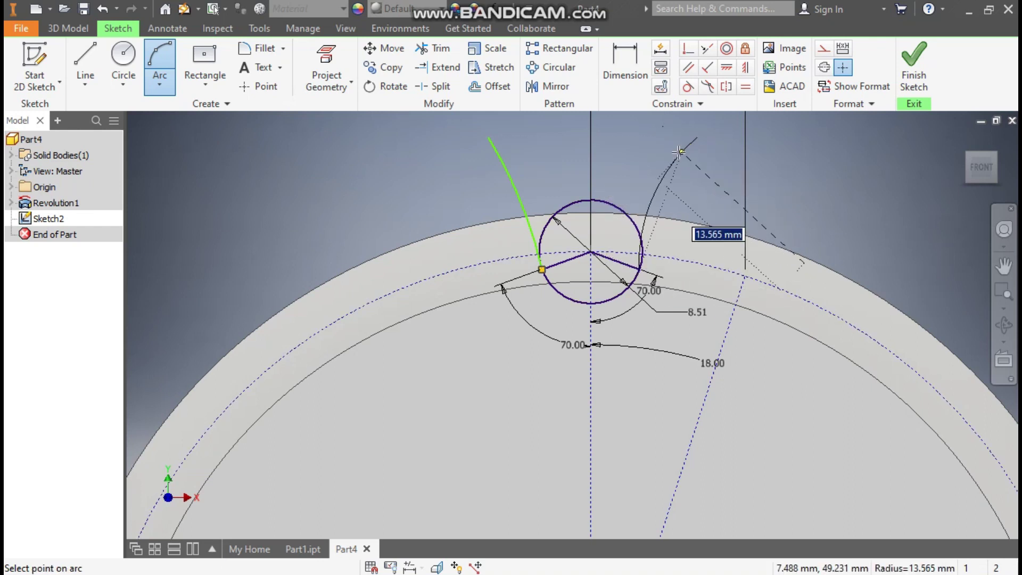
left_click(682, 162)
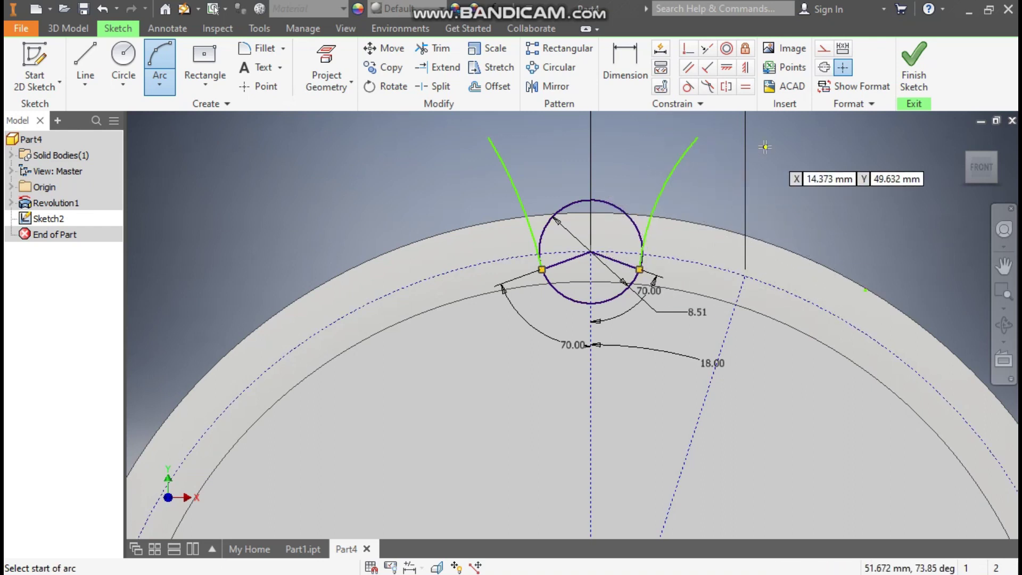
Make both flank arcs tangent to the seat circle
left_click(687, 86)
left_click(518, 200)
left_click(542, 229)
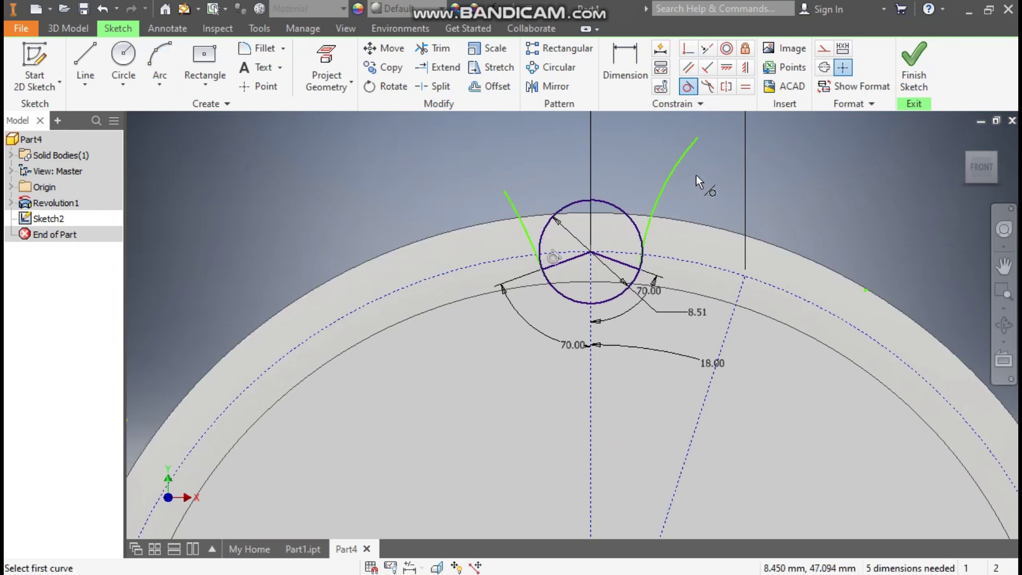
left_click(670, 181)
left_click(632, 219)
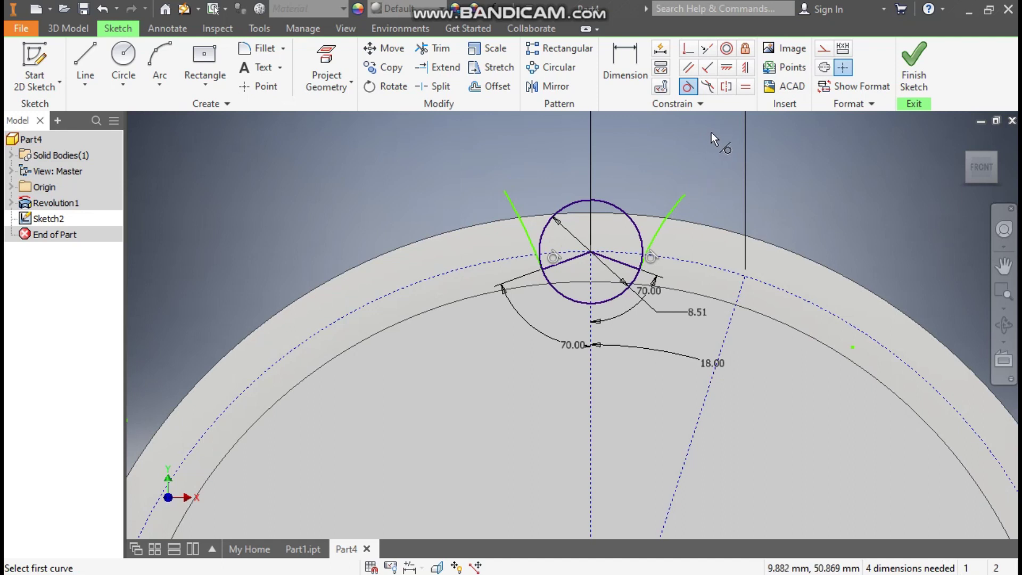
Dimension the left and right flank arcs to 22.5 each
left_click(624, 69)
left_click(513, 208)
left_click(452, 184)
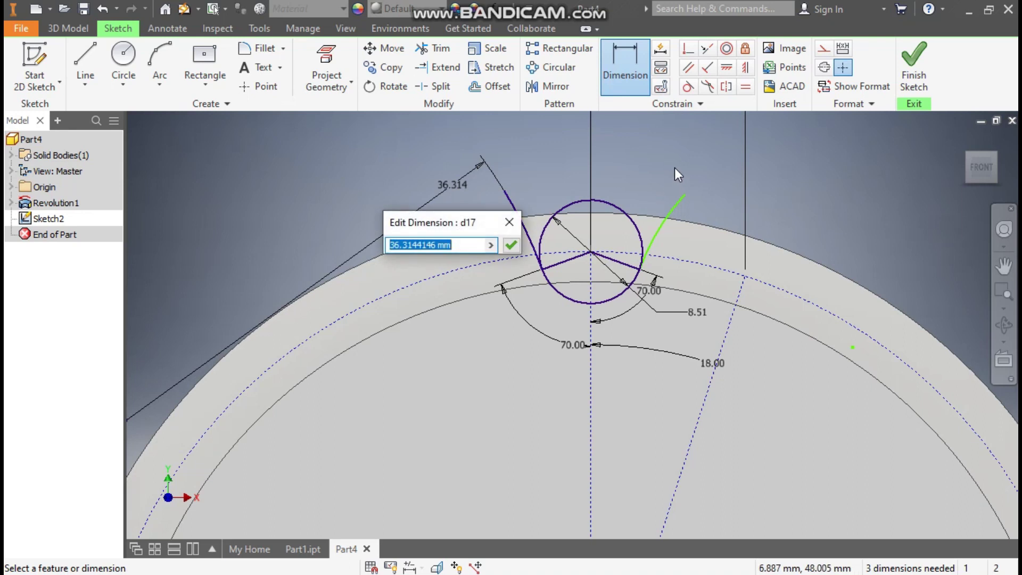
type("22.5")
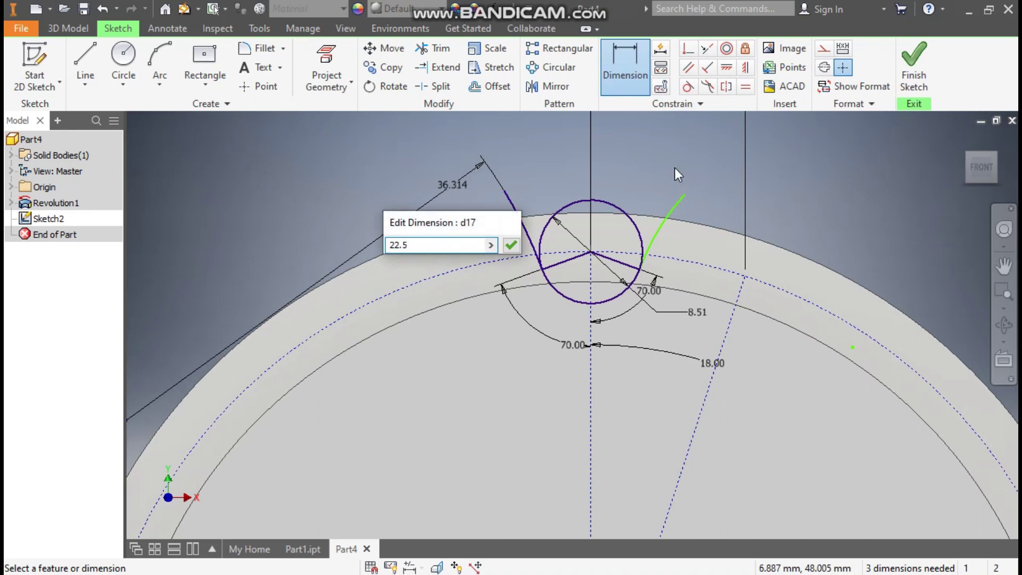
key("Return")
left_click(683, 207)
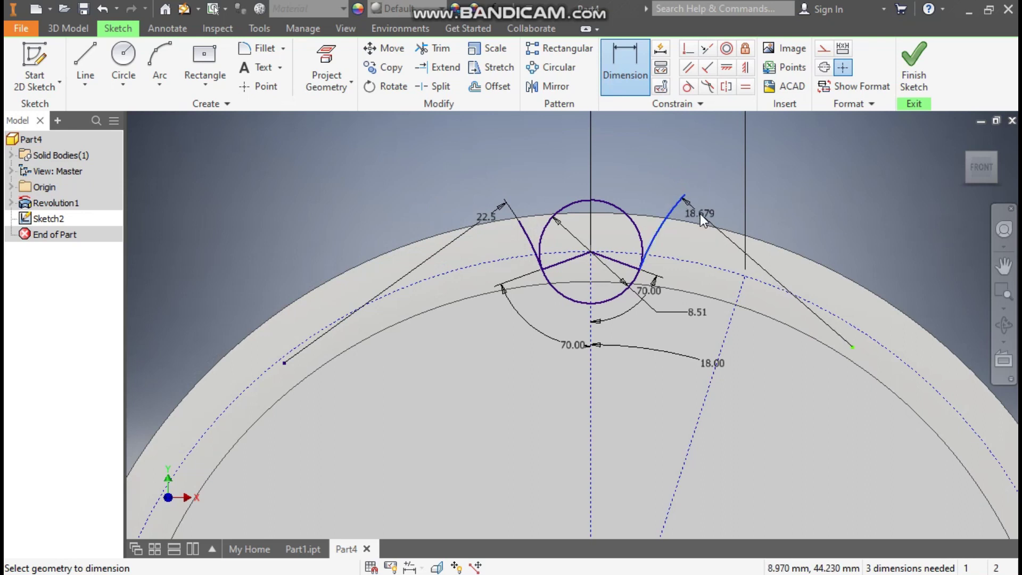
left_click(700, 213)
type("22.5")
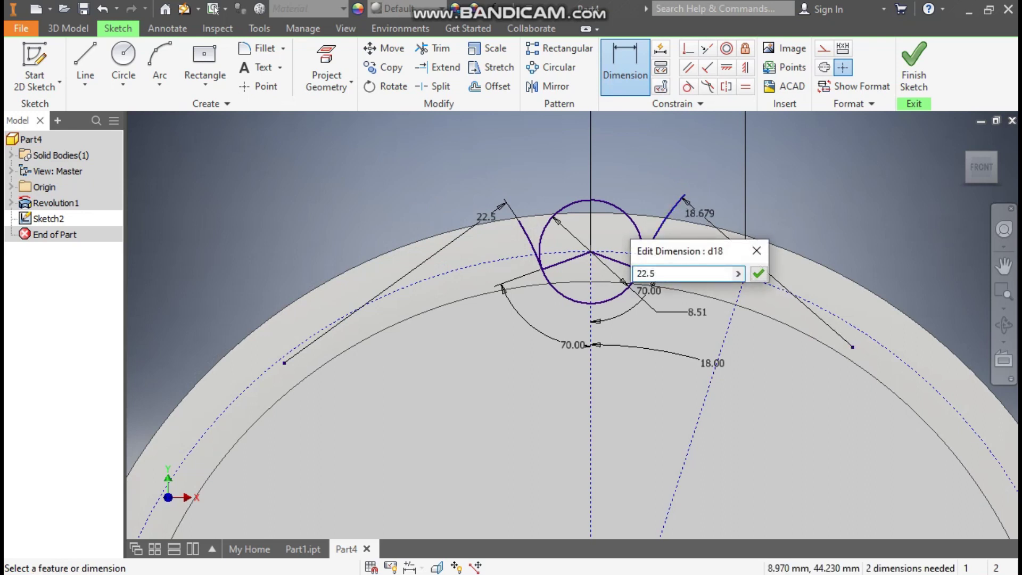
key("Return")
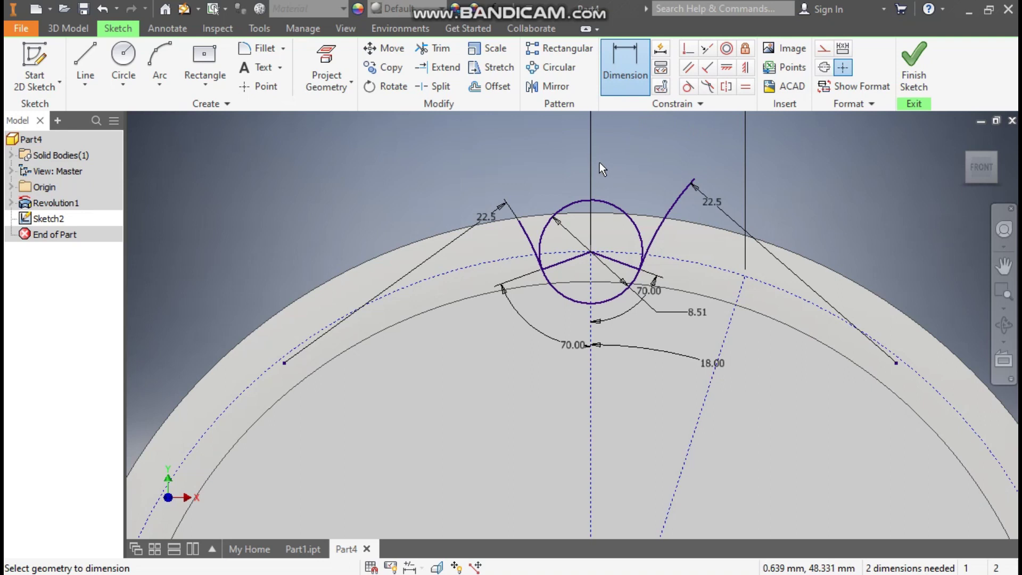
Draw a line joining the top of the right flank arc to the left arc's top
left_click(84, 52)
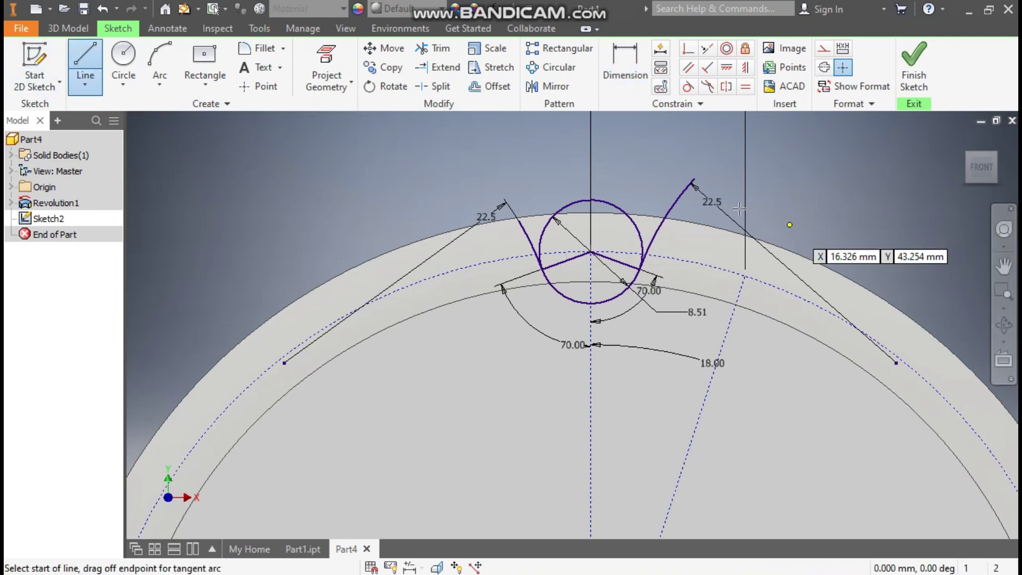
left_click(693, 180)
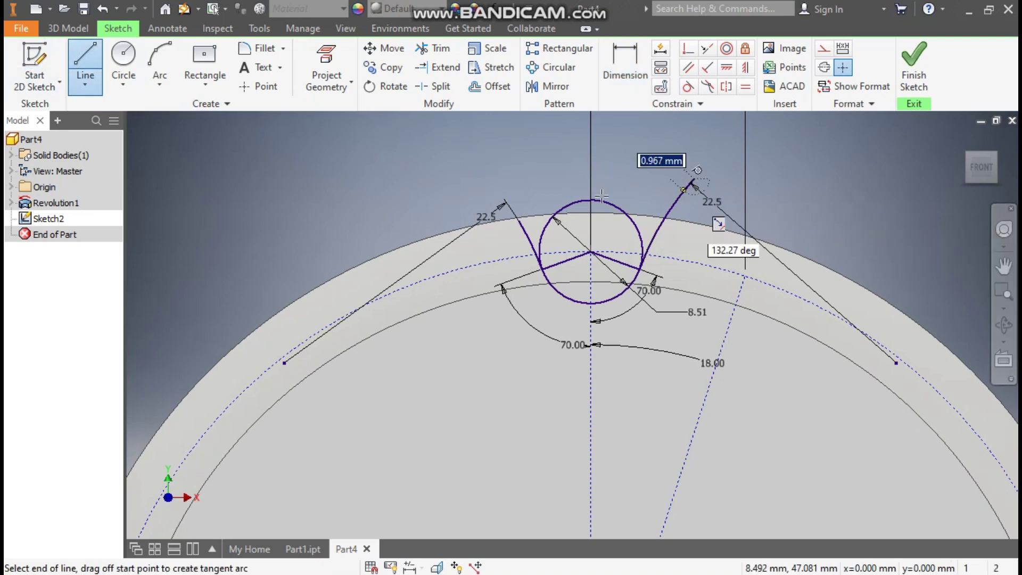
left_click(518, 219)
key("Escape")
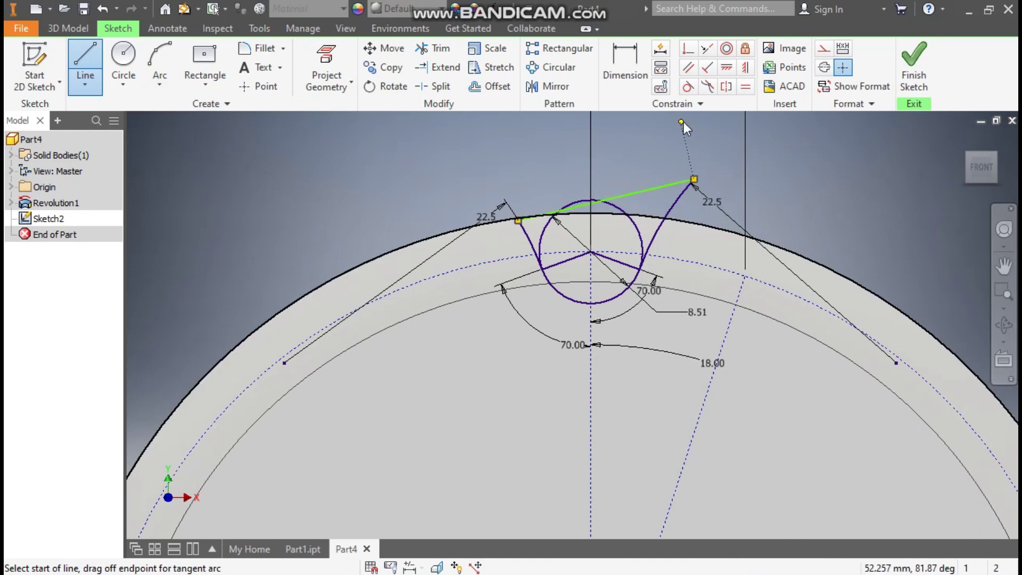
key("Escape")
left_click_drag(519, 223, 494, 186)
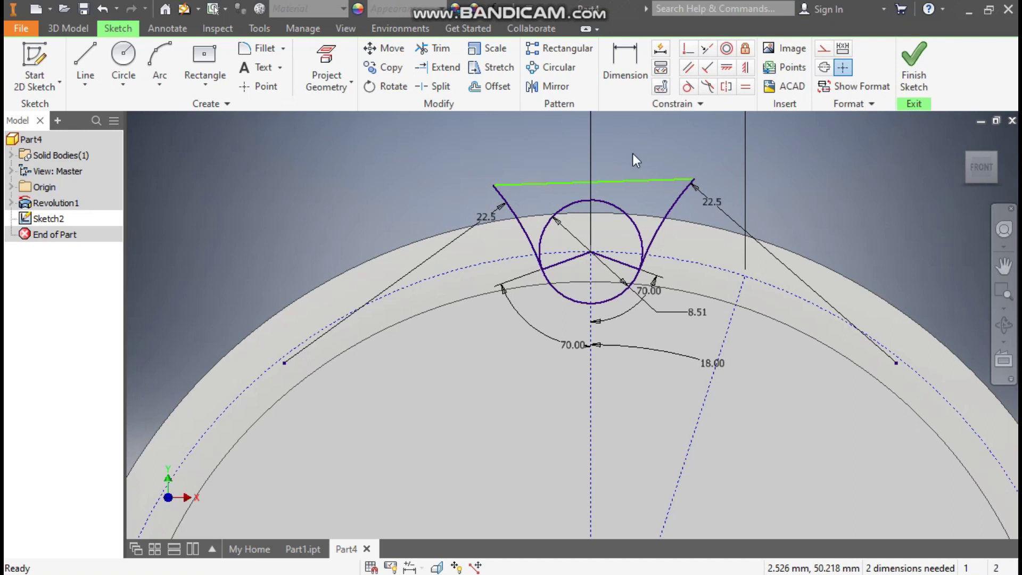
Make the top line horizontal and dimension it 6 above the circle centre
left_click(635, 181)
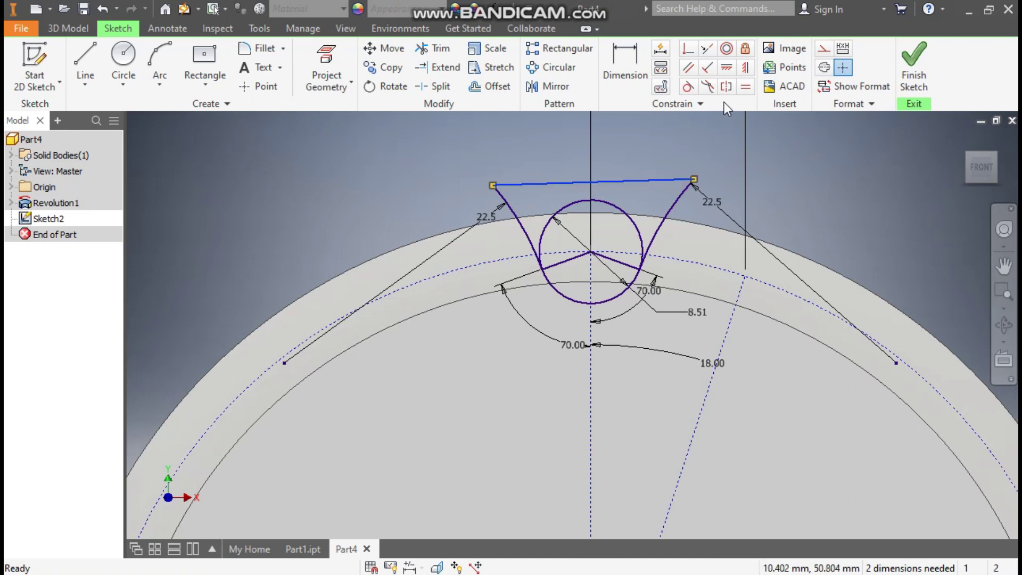
left_click(728, 69)
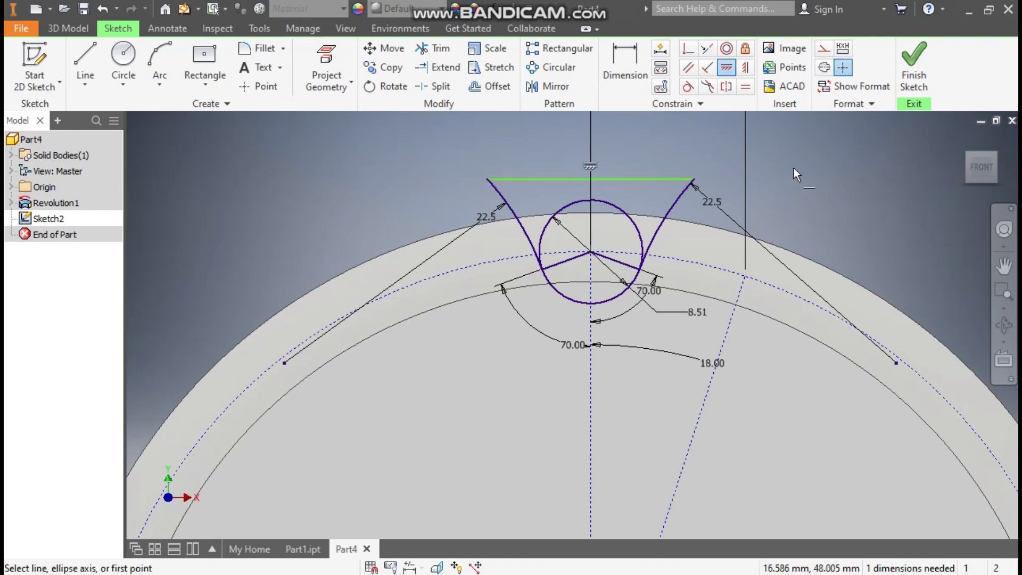
left_click(622, 65)
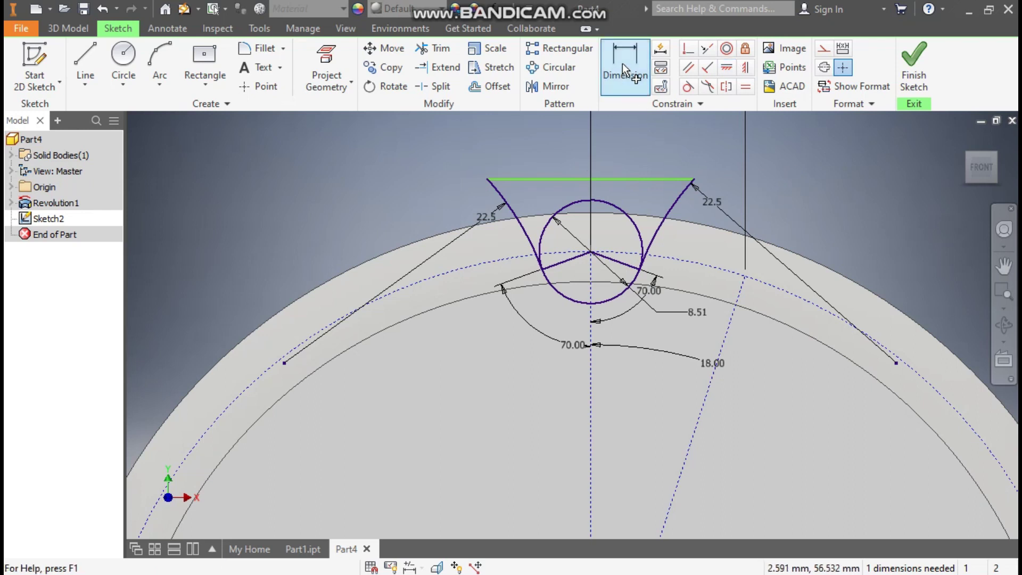
left_click(621, 62)
left_click(591, 252)
left_click(586, 180)
left_click(447, 202)
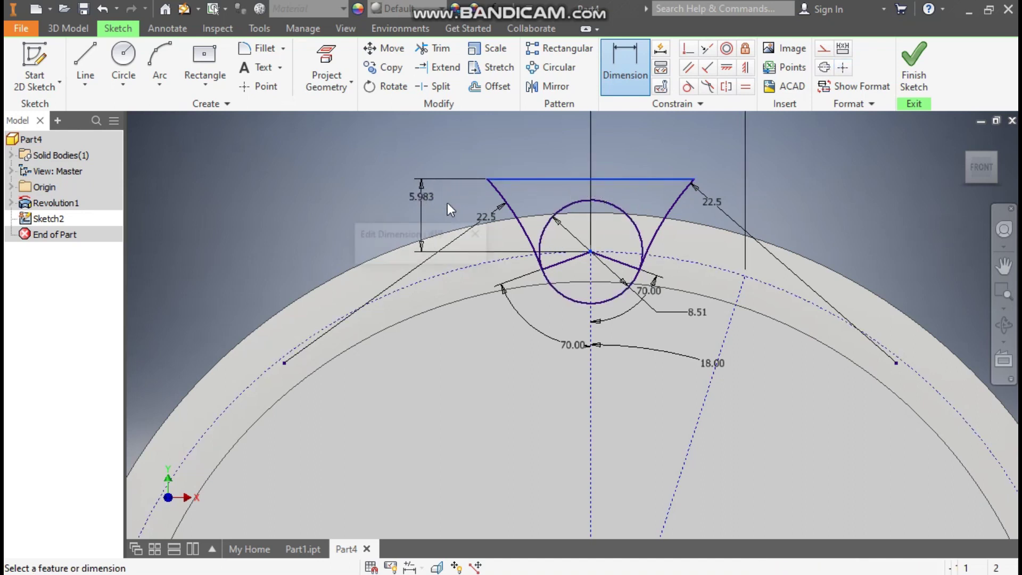
type("6")
key("Return")
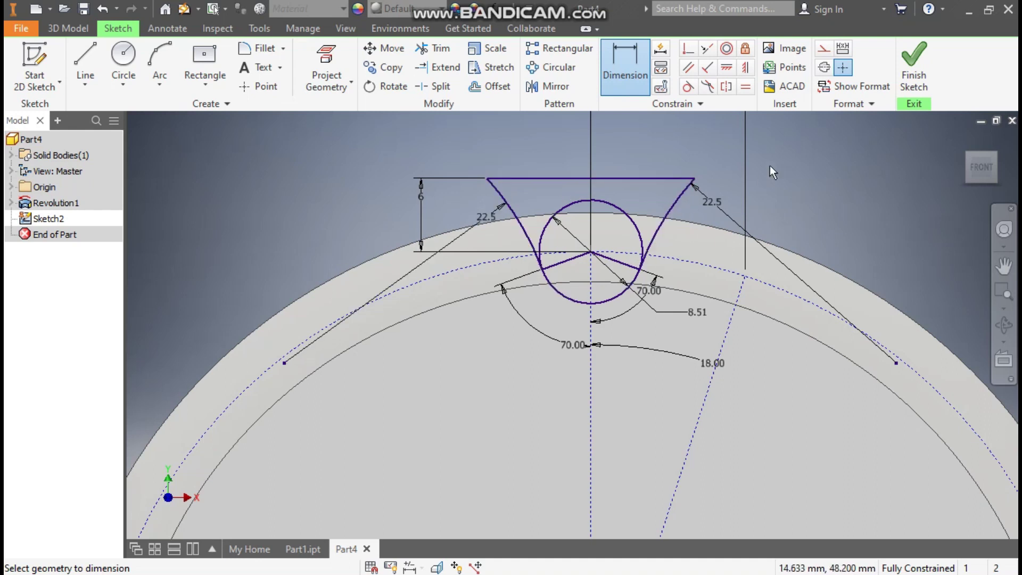
key("Escape")
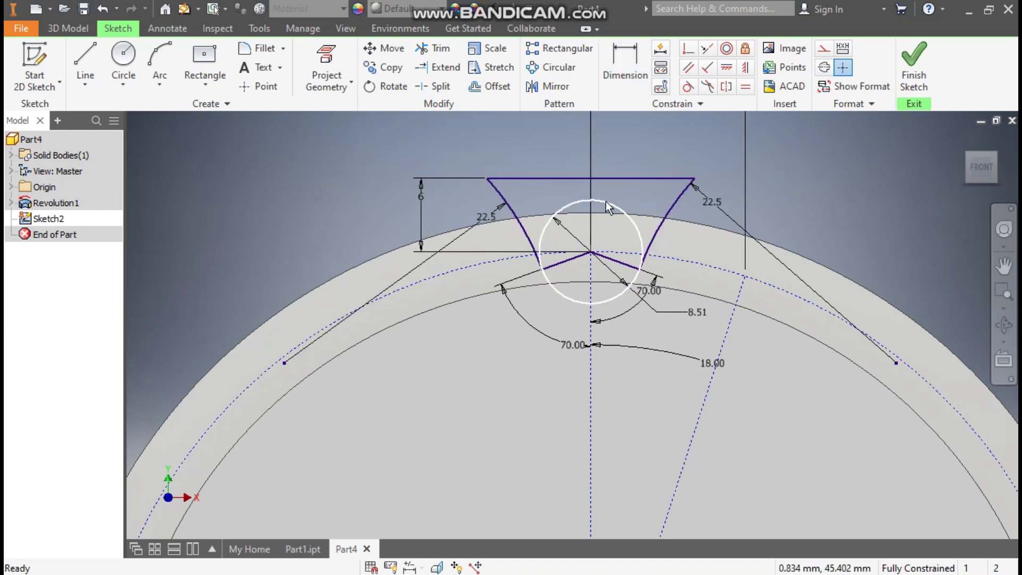
Trim away the upper part of the seat circle
left_click(433, 48)
left_click(612, 203)
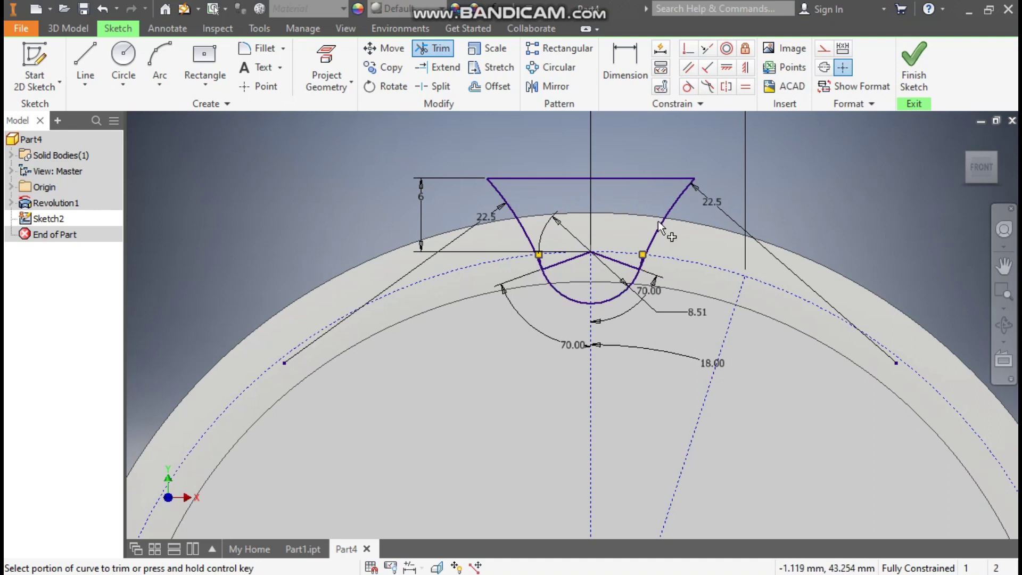
key("Escape")
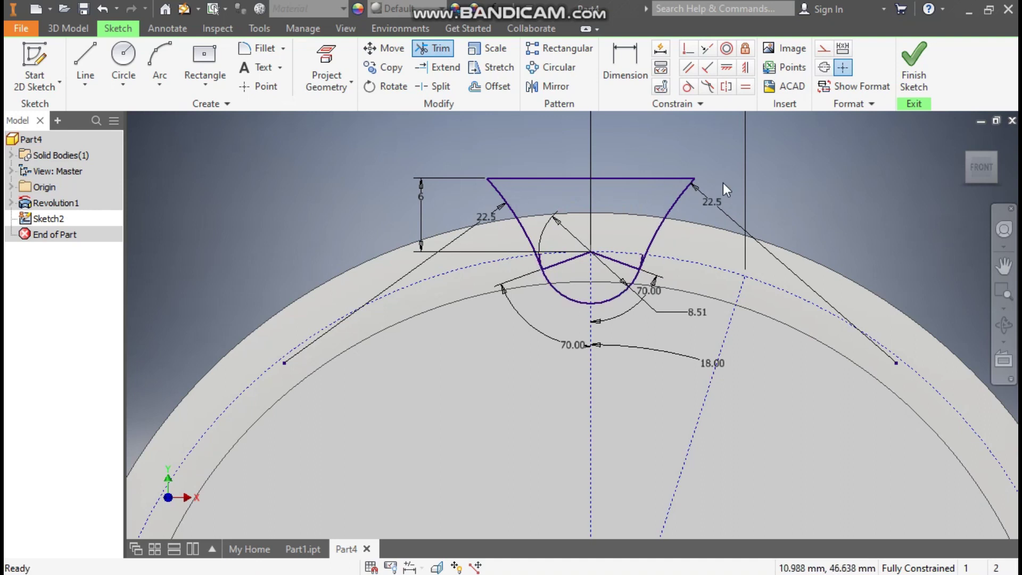
Convert both radial lines into construction geometry
left_click(629, 266)
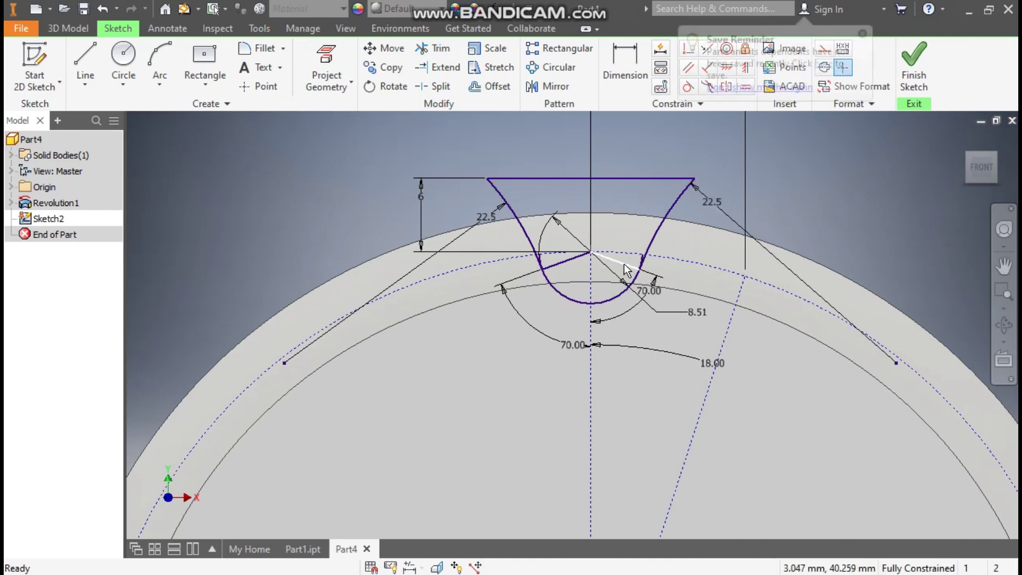
left_click(572, 258, "ctrl")
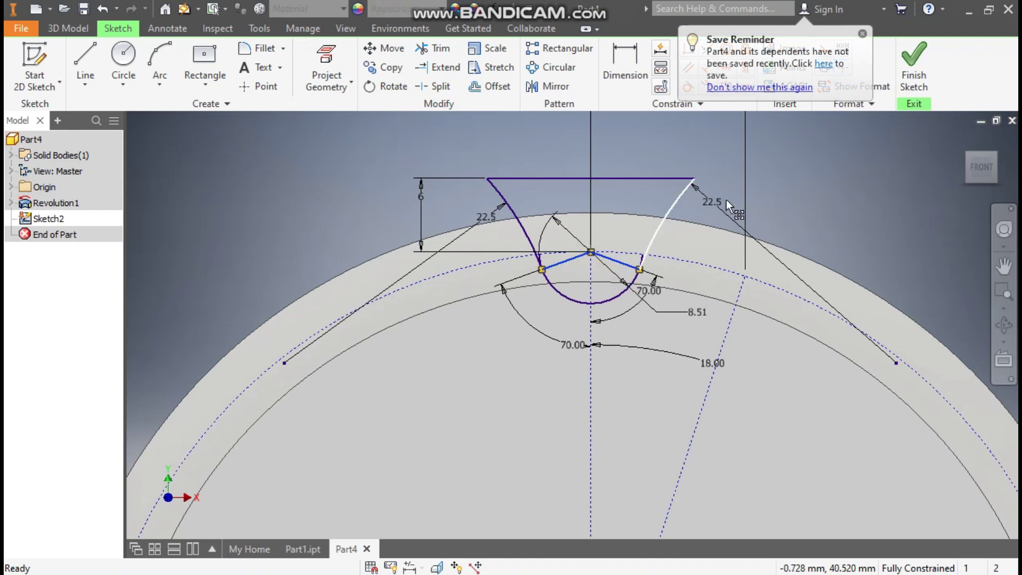
left_click(862, 34)
left_click(823, 48)
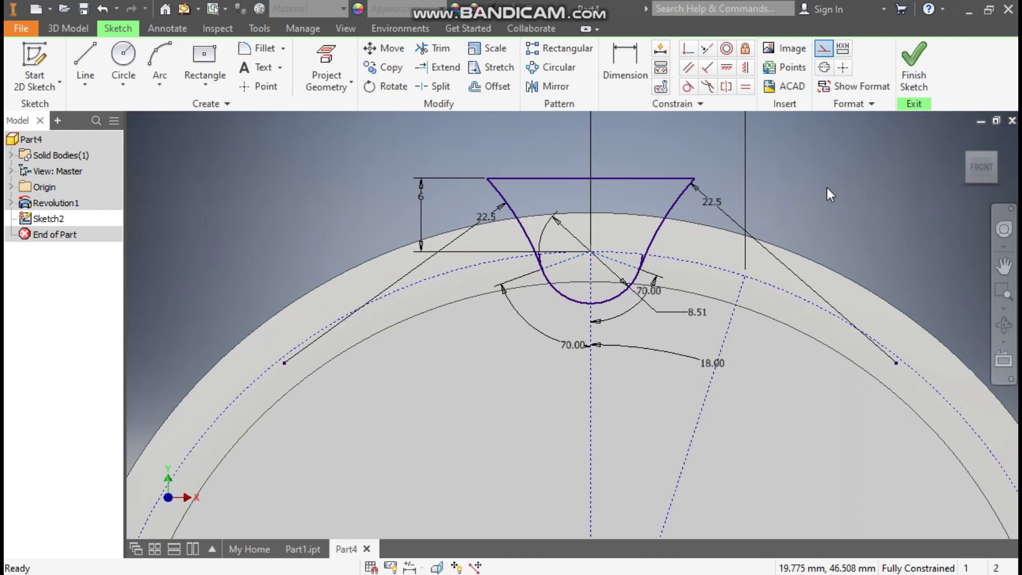
scroll(611, 168, "down", 5)
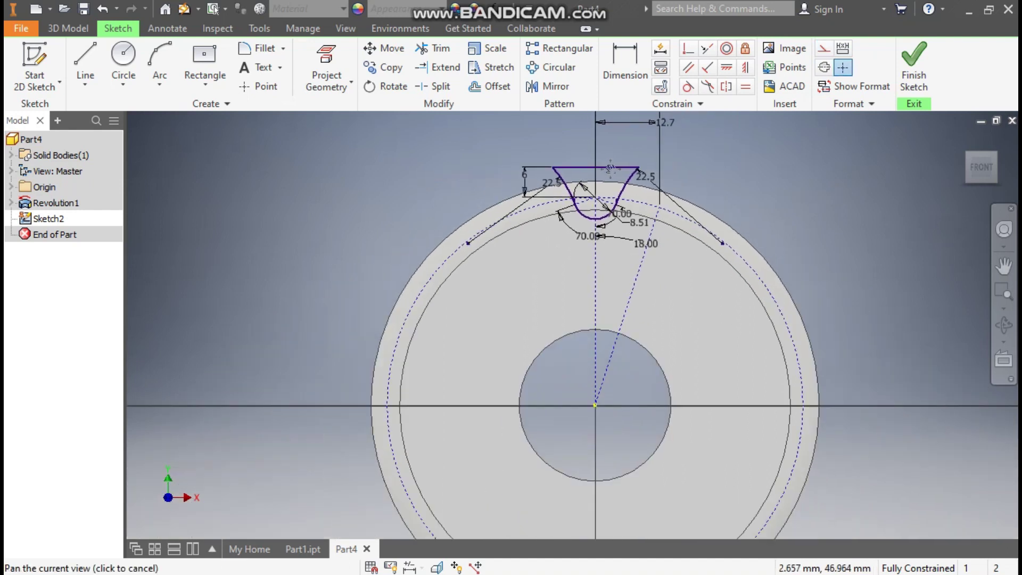
scroll(611, 168, "down", 2)
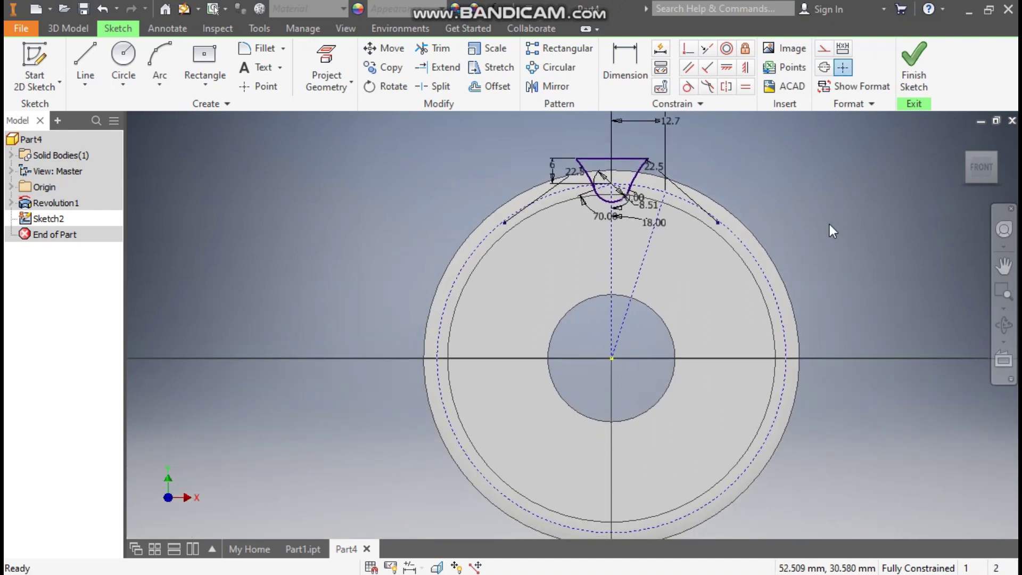
Extrude the tooth-gap profile as a cut with Extents All through the pulley
left_click(80, 31)
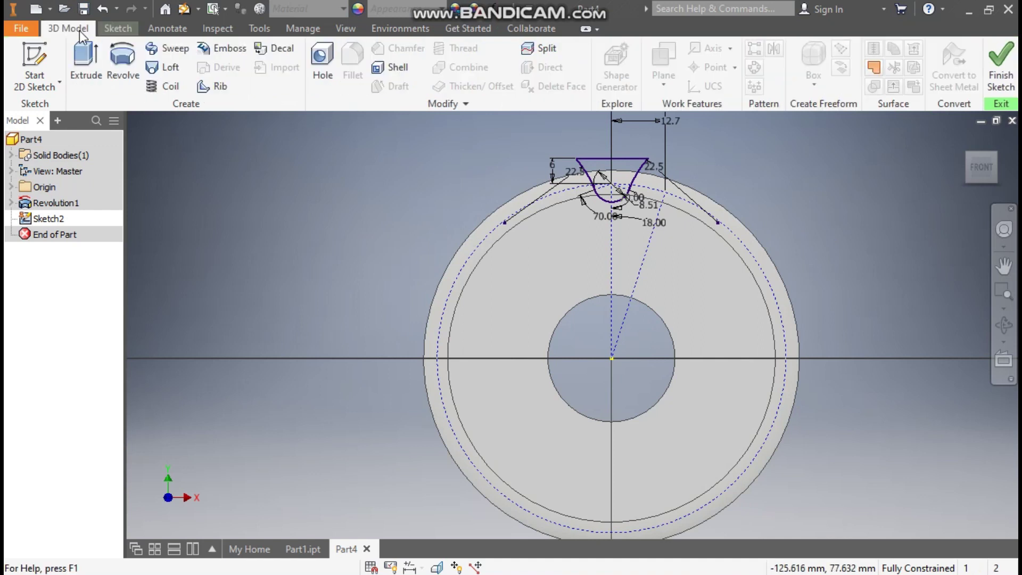
left_click(85, 57)
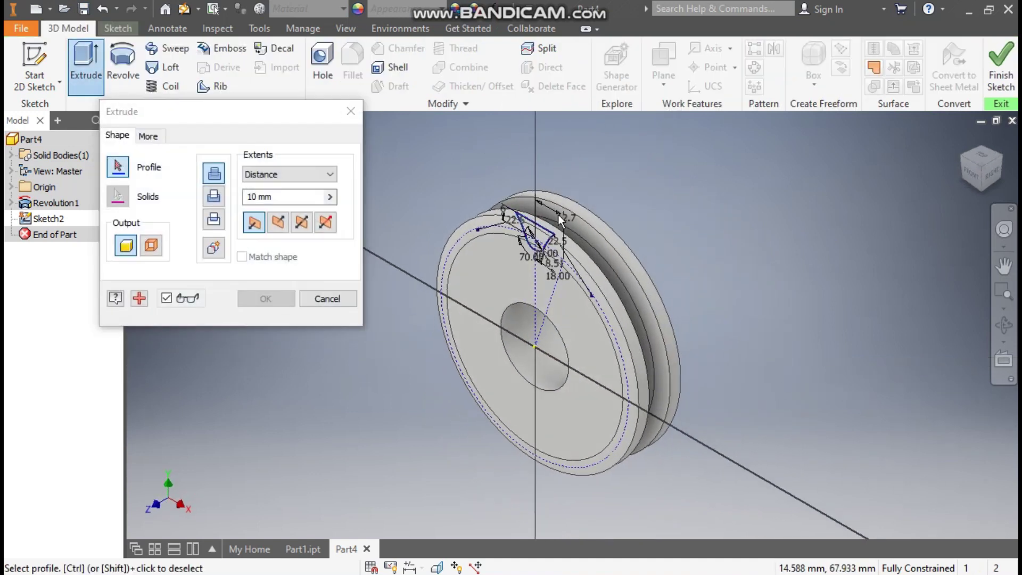
left_click(537, 234)
scroll(538, 222, "up", 3)
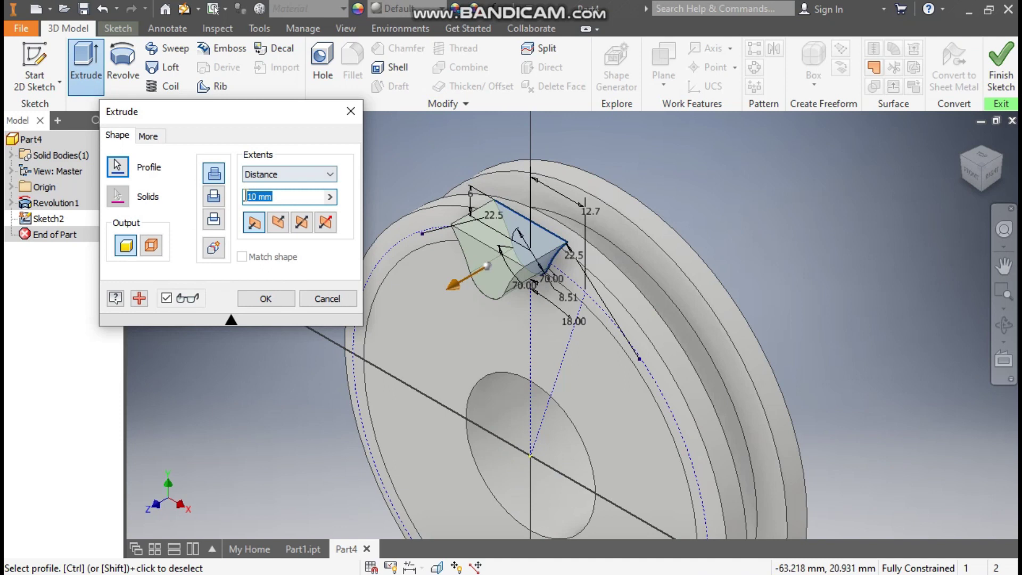
left_click(215, 198)
left_click(262, 176)
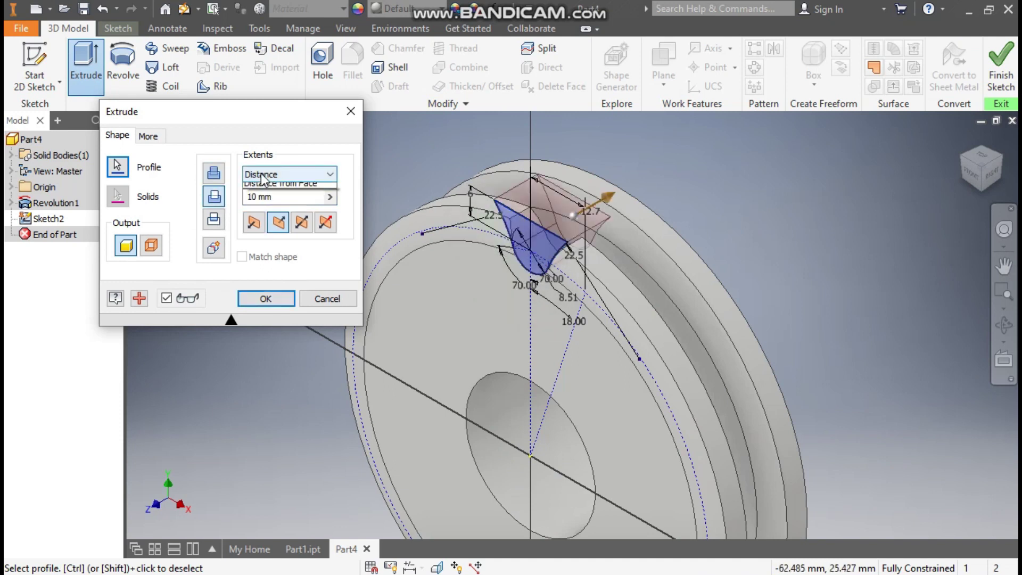
left_click(264, 229)
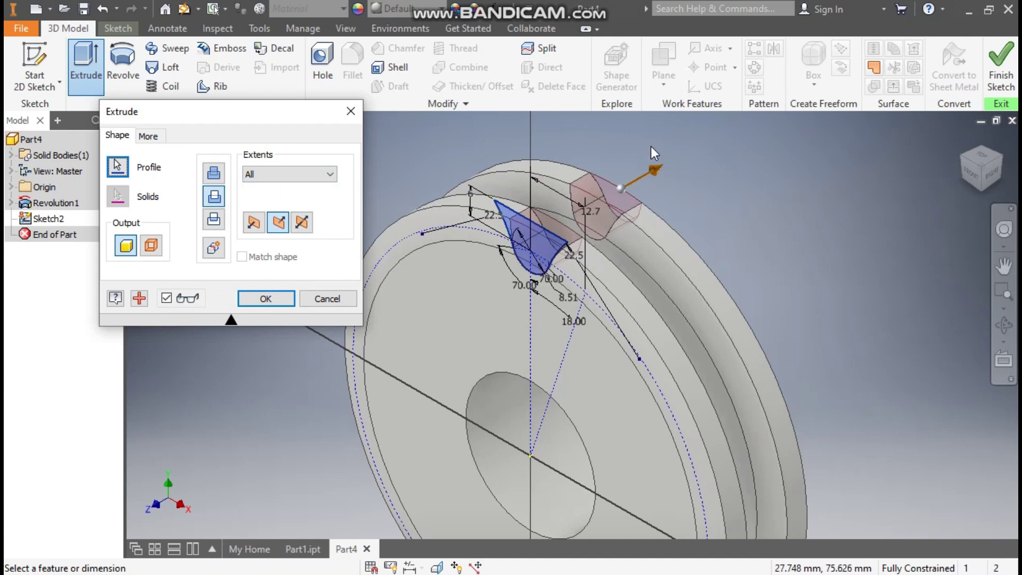
left_click(288, 296)
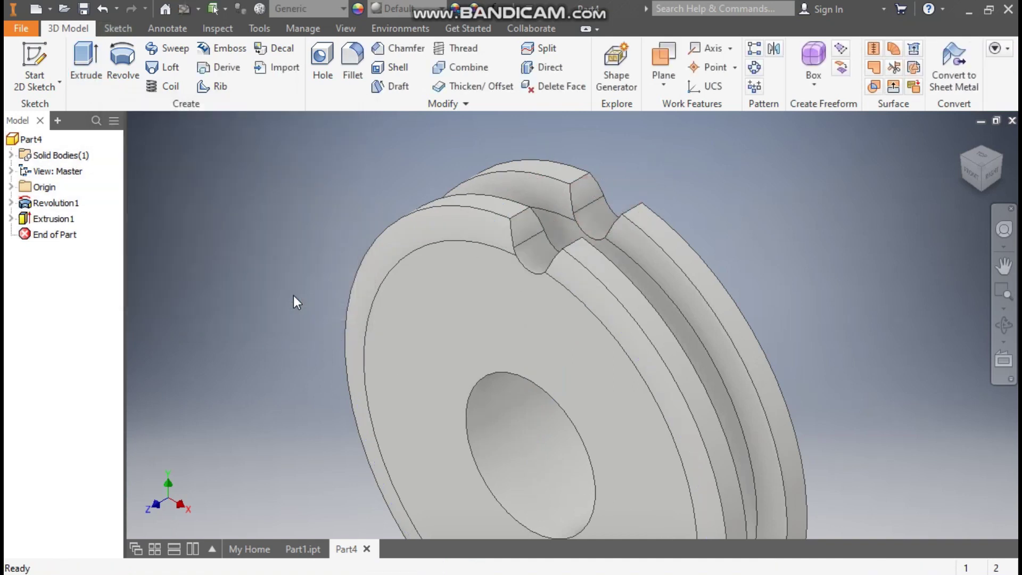
Switch to the Part1 sprocket document
scroll(778, 277, "down", 3)
middle_click_drag(777, 277, 768, 287)
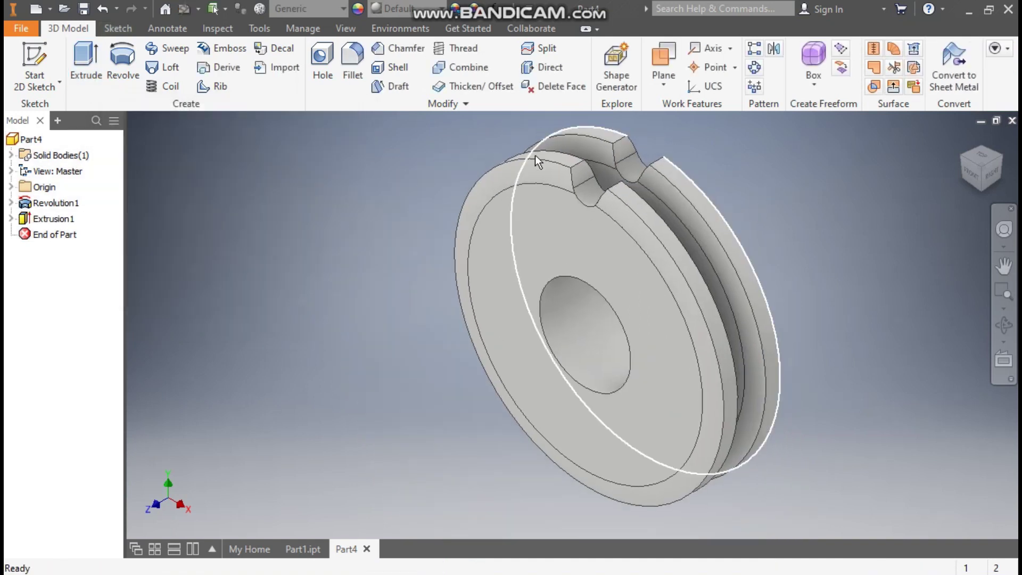
left_click(301, 548)
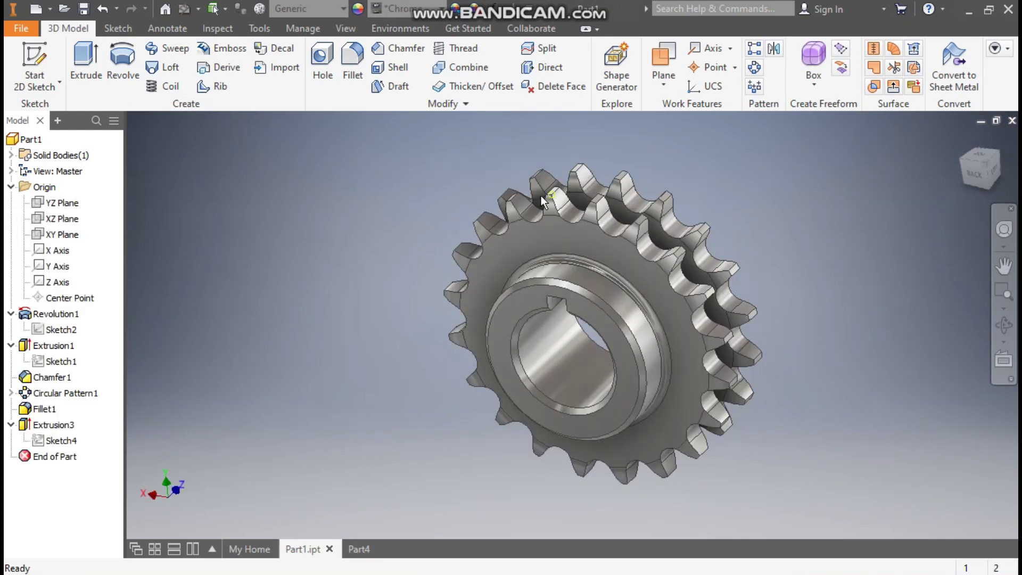
In Part4, circular-pattern Extrusion1 20 times around the hub cylinder axis
left_click(359, 546)
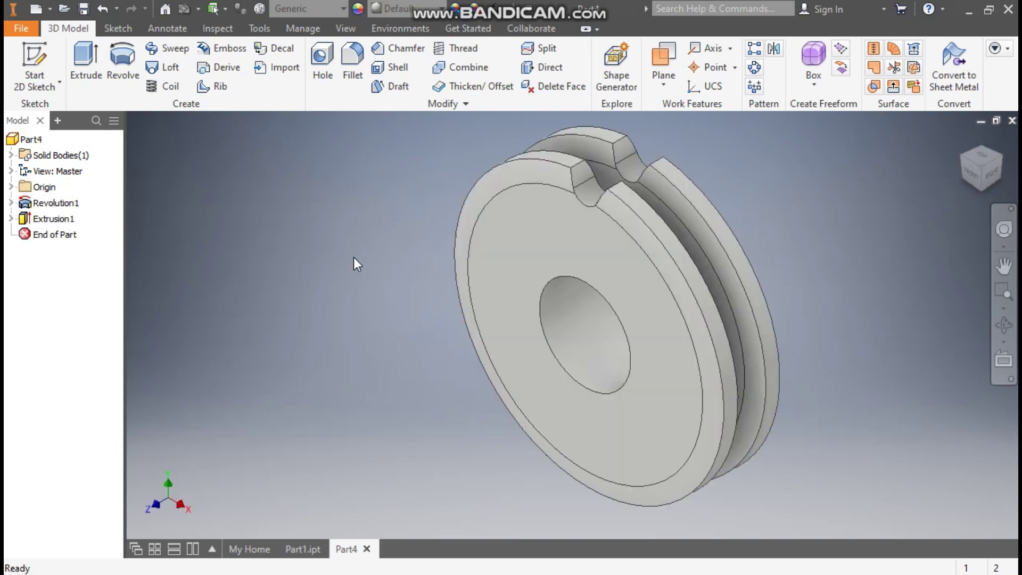
left_click(999, 170)
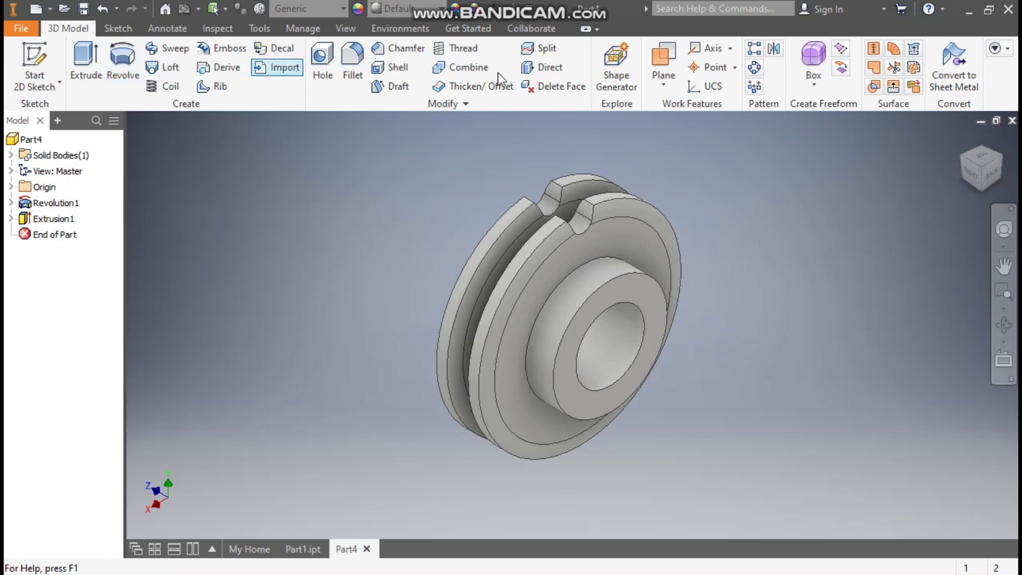
left_click(754, 67)
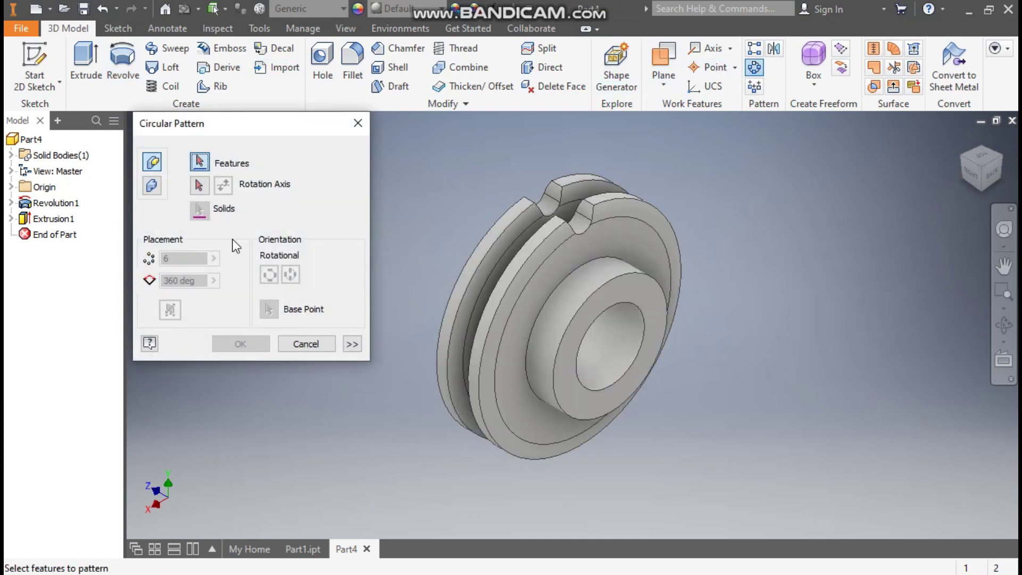
left_click(66, 220)
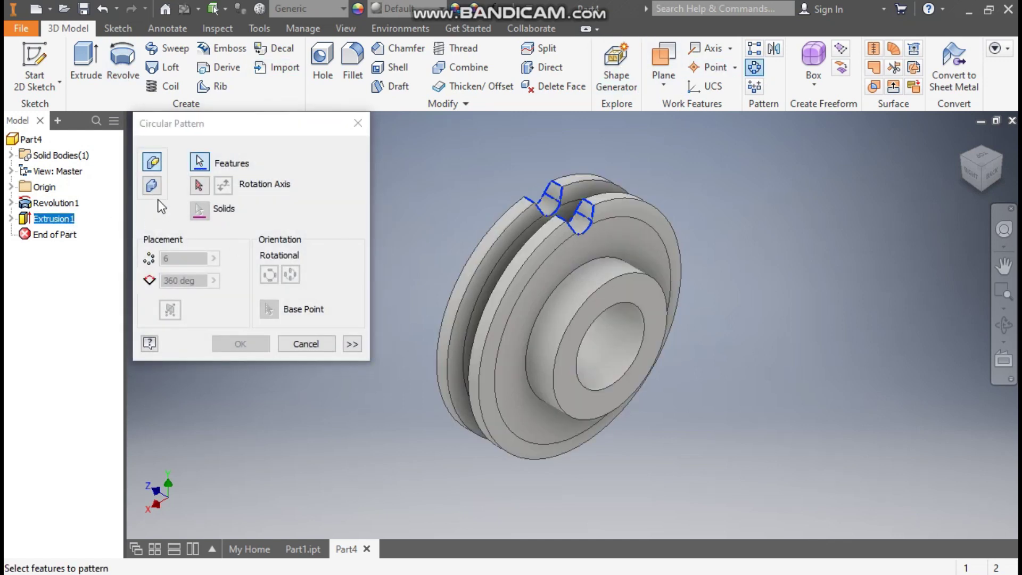
left_click(199, 186)
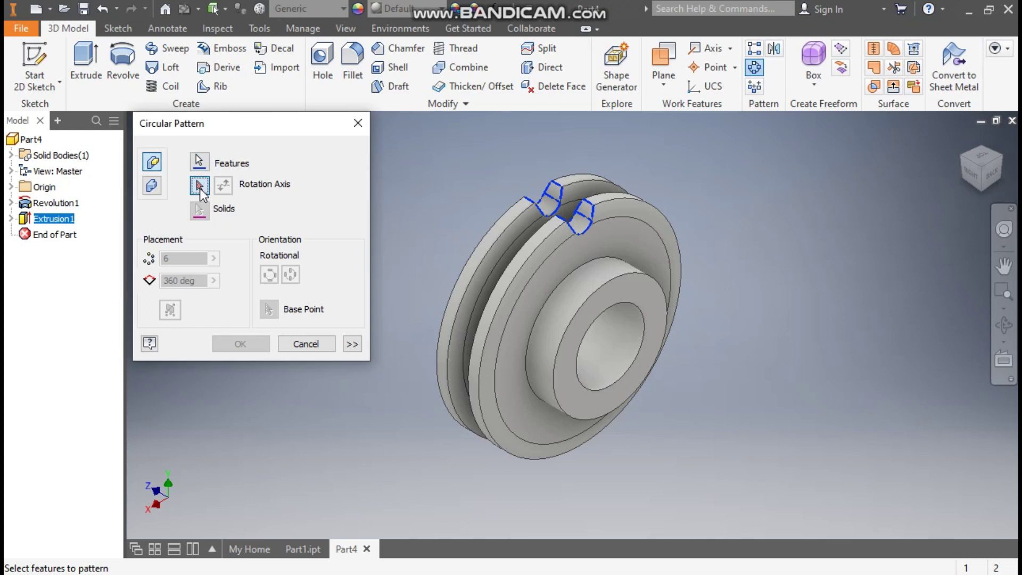
left_click(598, 274)
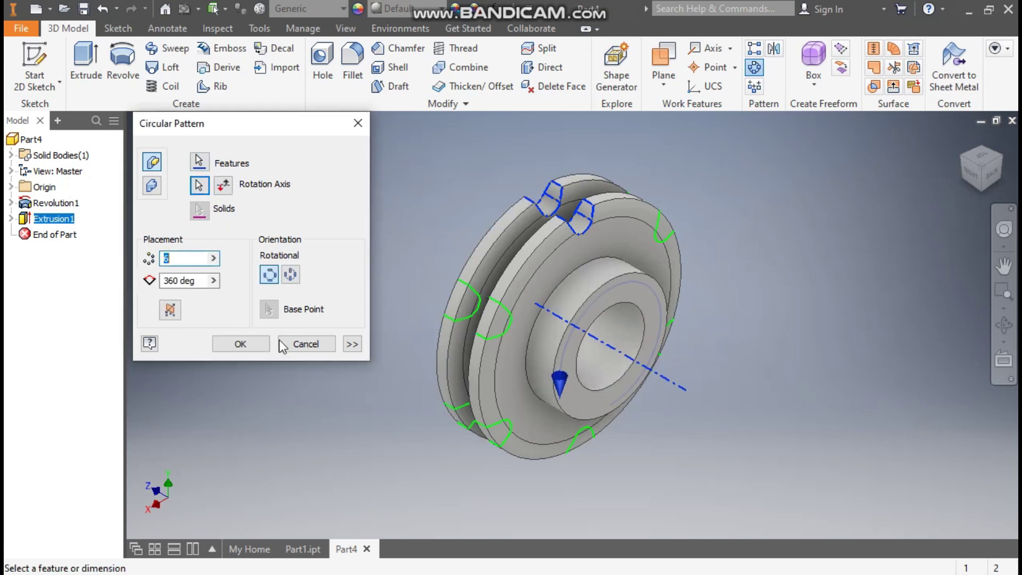
type("20")
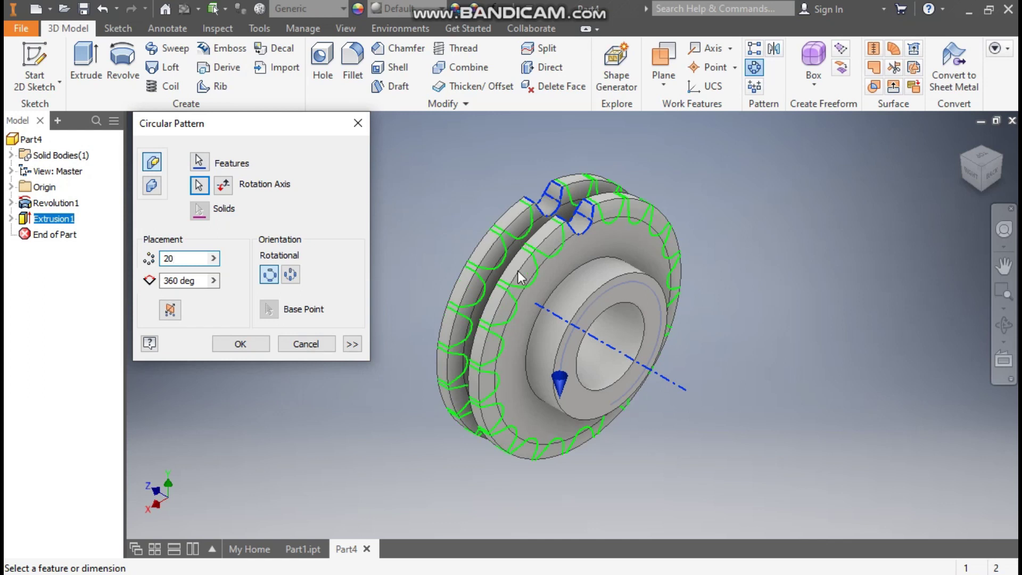
left_click(233, 348)
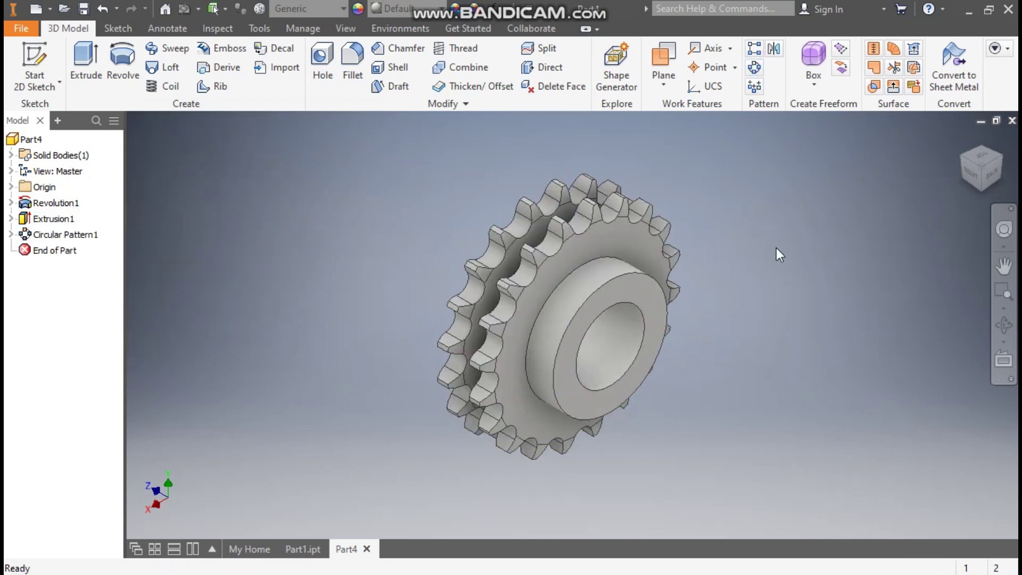
left_click(994, 173)
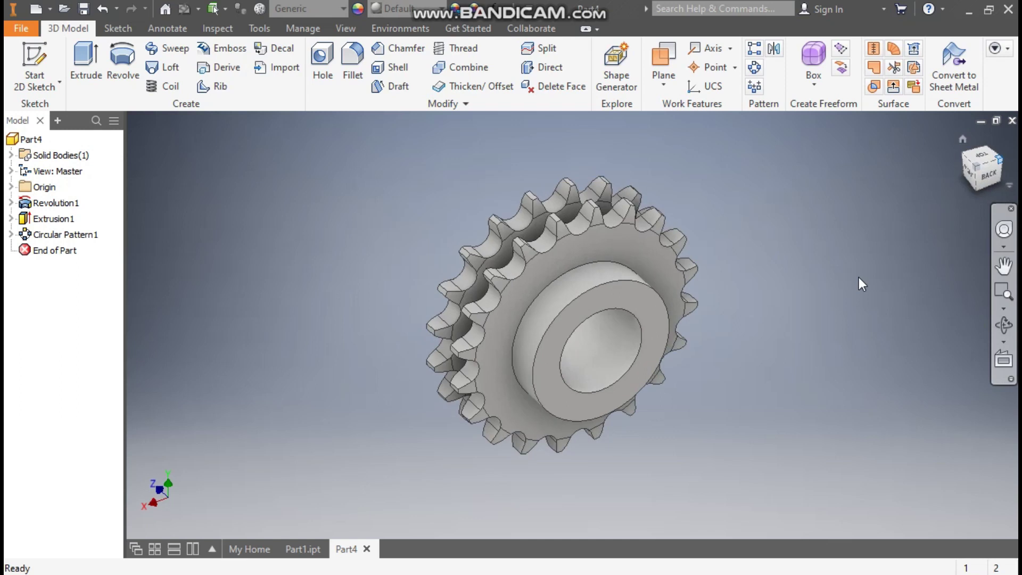
middle_click_drag(738, 279, 766, 276)
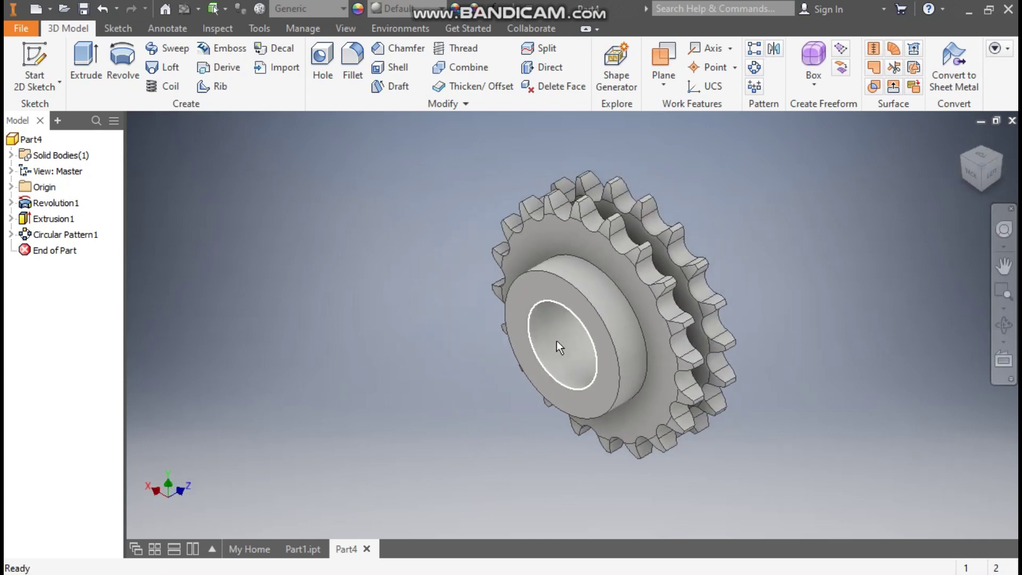
left_click(546, 290)
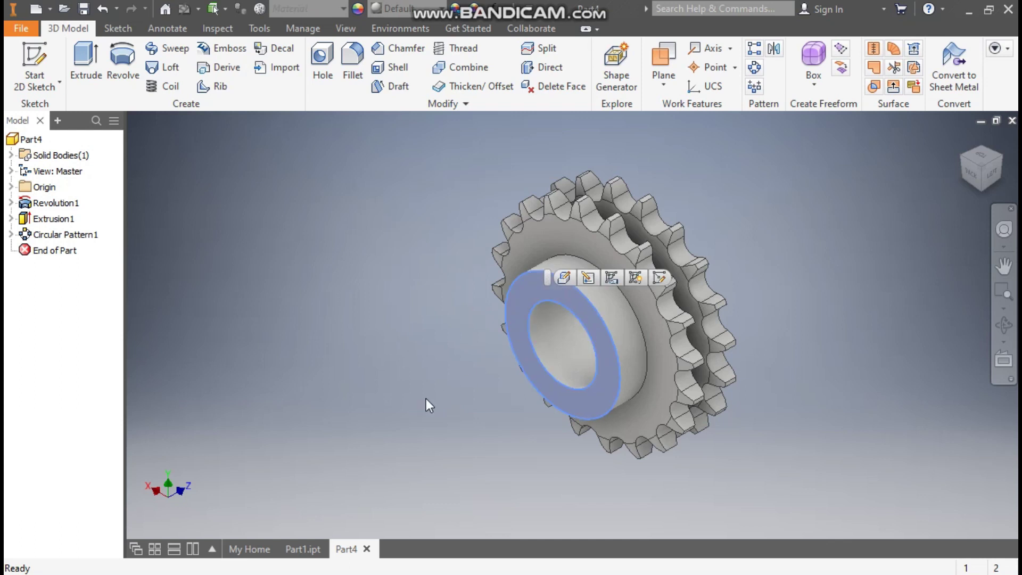
left_click(315, 542)
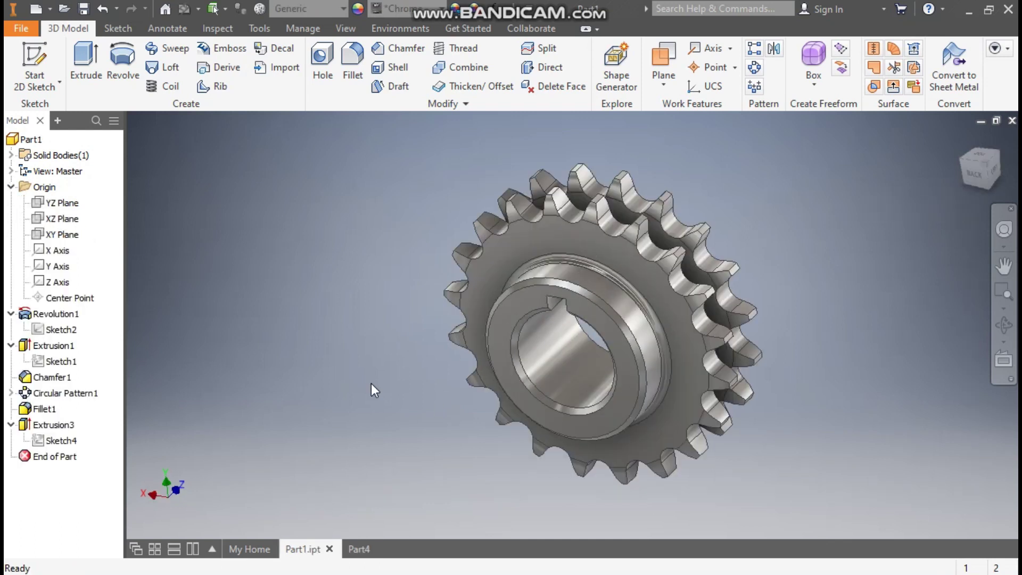
left_click(361, 551)
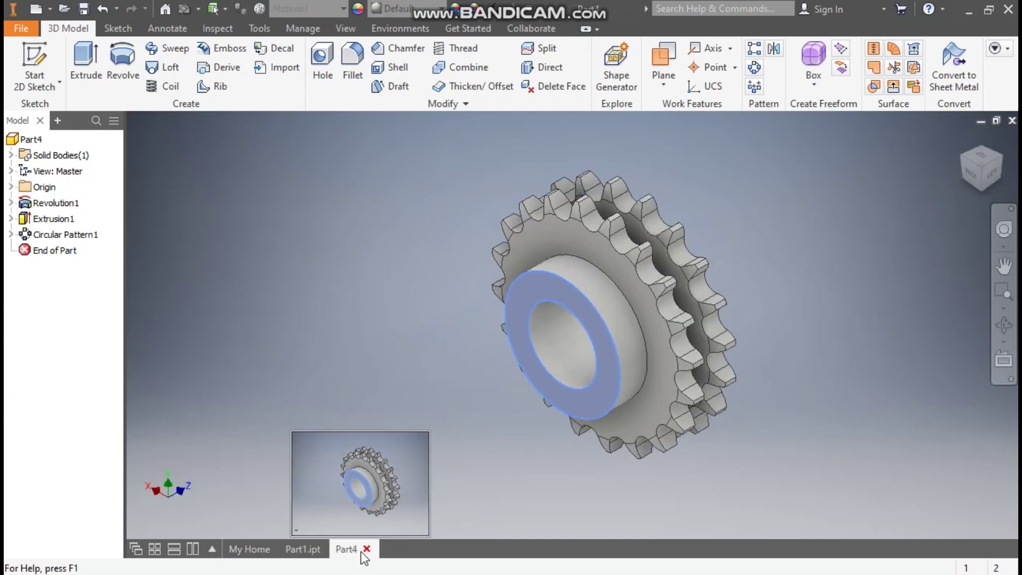
left_click(549, 285)
Start a sketch on the hub face and draw a centre rectangle at the bore top
left_click(663, 273)
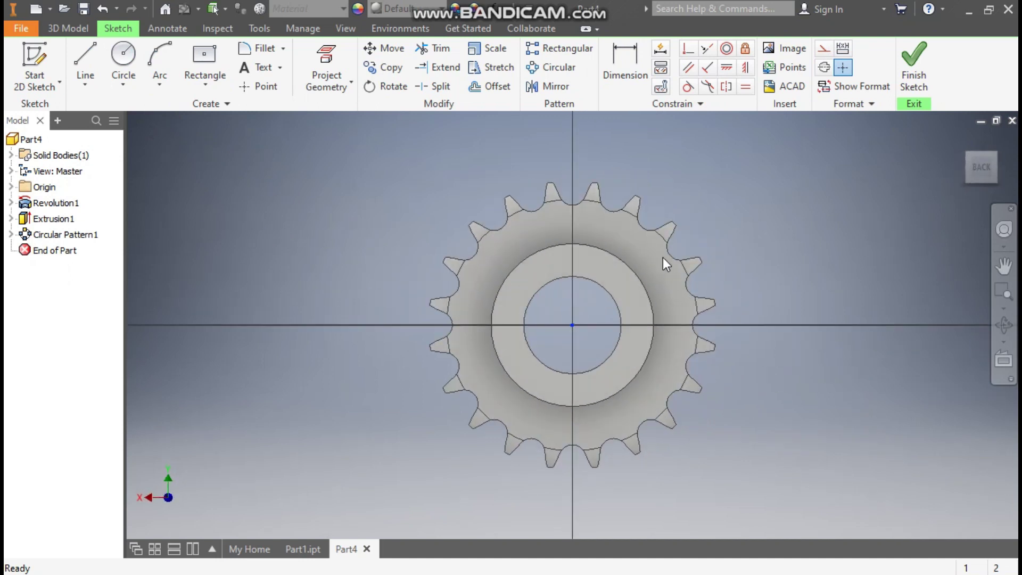
left_click(206, 85)
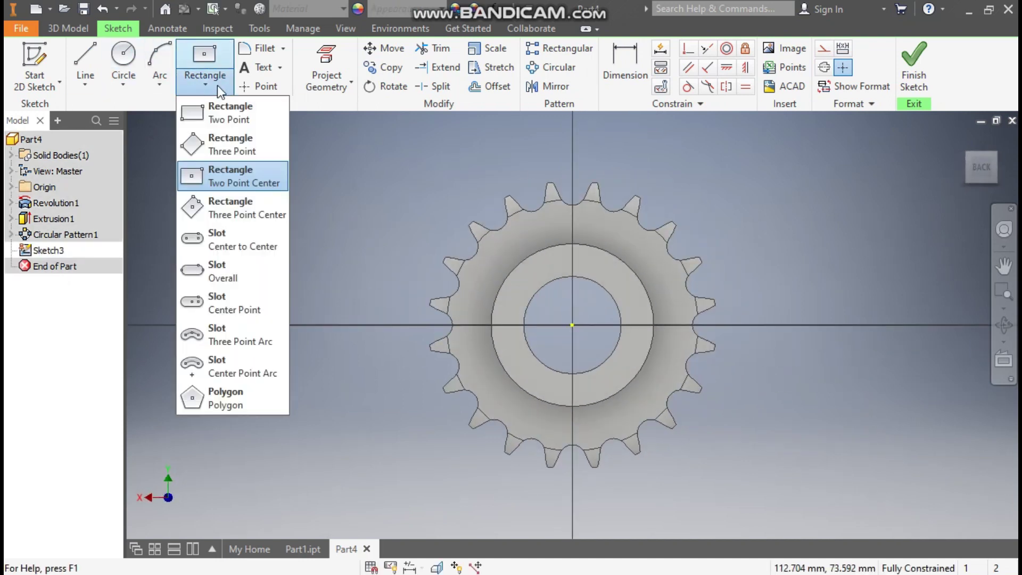
left_click(250, 176)
scroll(628, 271, "up", 3)
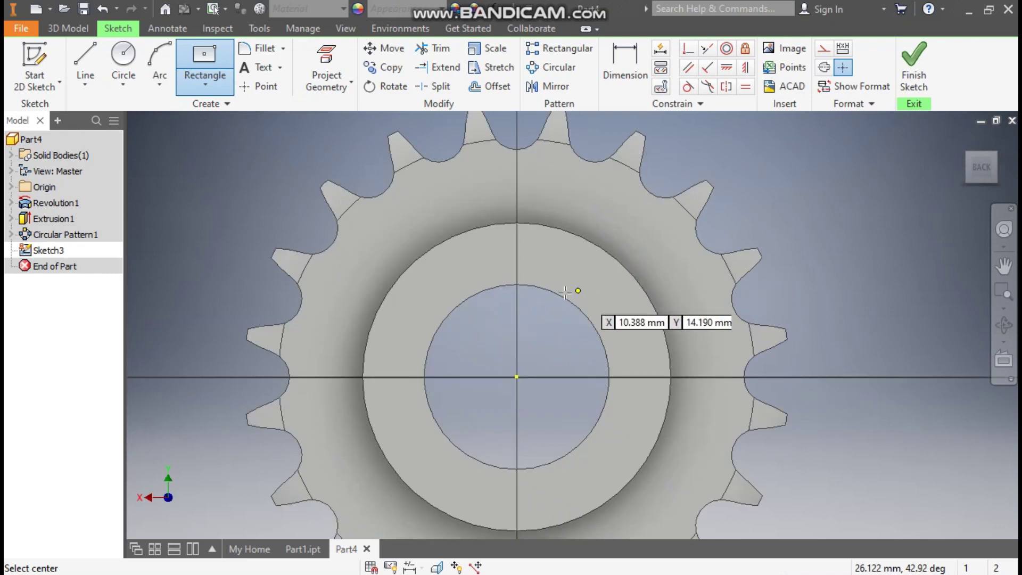
left_click(516, 285)
left_click(541, 315)
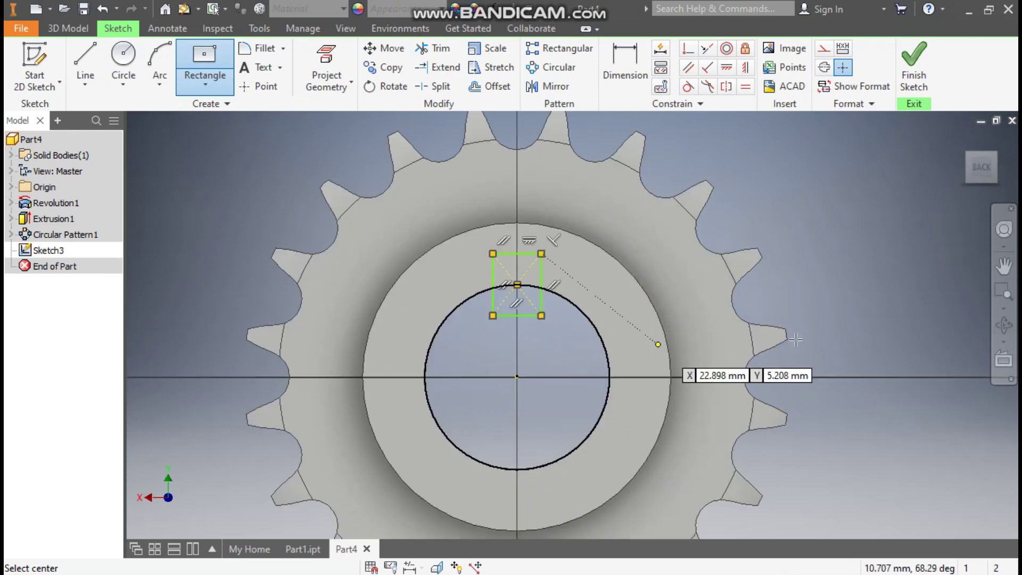
Dimension the keyway rectangle 6 mm wide and 10 mm high
left_click(618, 62)
left_click(517, 254)
left_click(522, 238)
type("6")
key("Return")
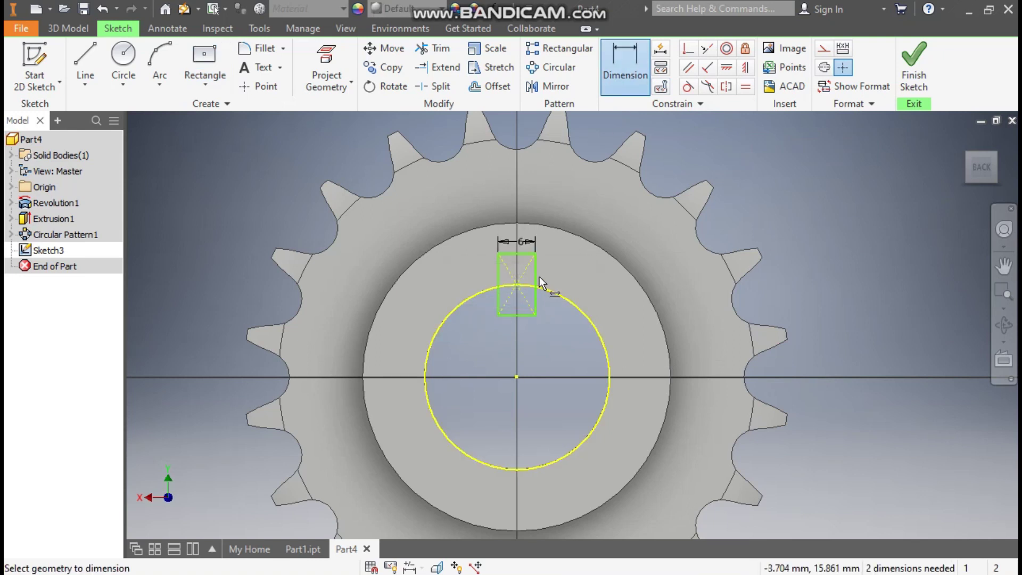
left_click(536, 277)
left_click(562, 278)
type("10")
key("Return")
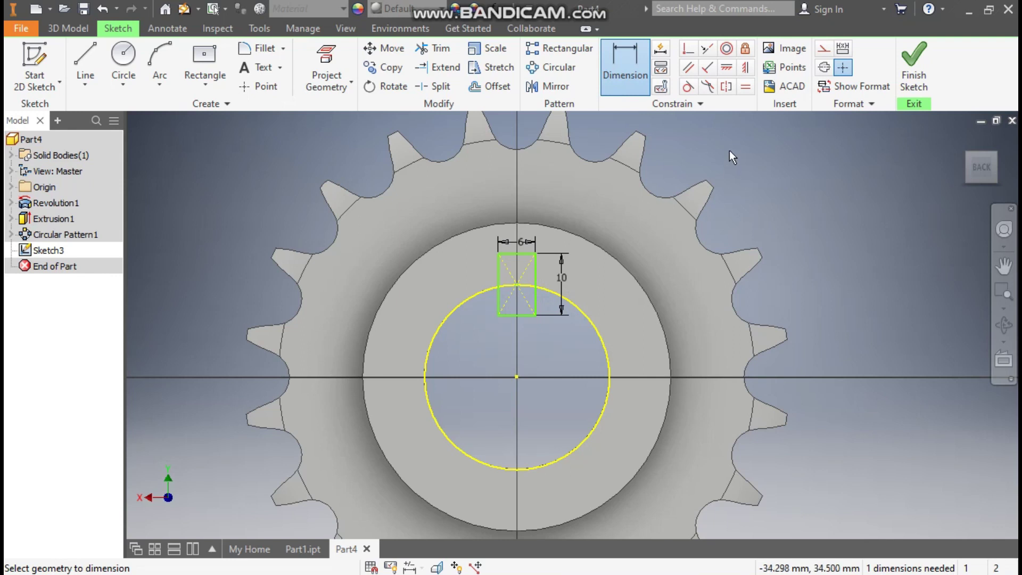
Align the rectangle centre vertically with the origin and make the bore circle construction geometry
left_click(745, 68)
left_click(517, 285)
left_click(517, 377)
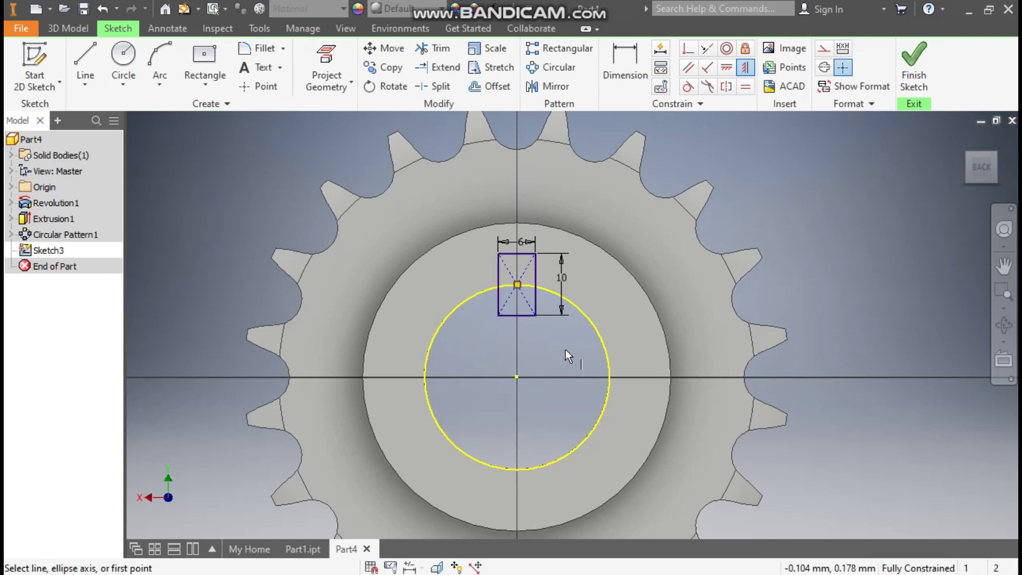
key("Escape")
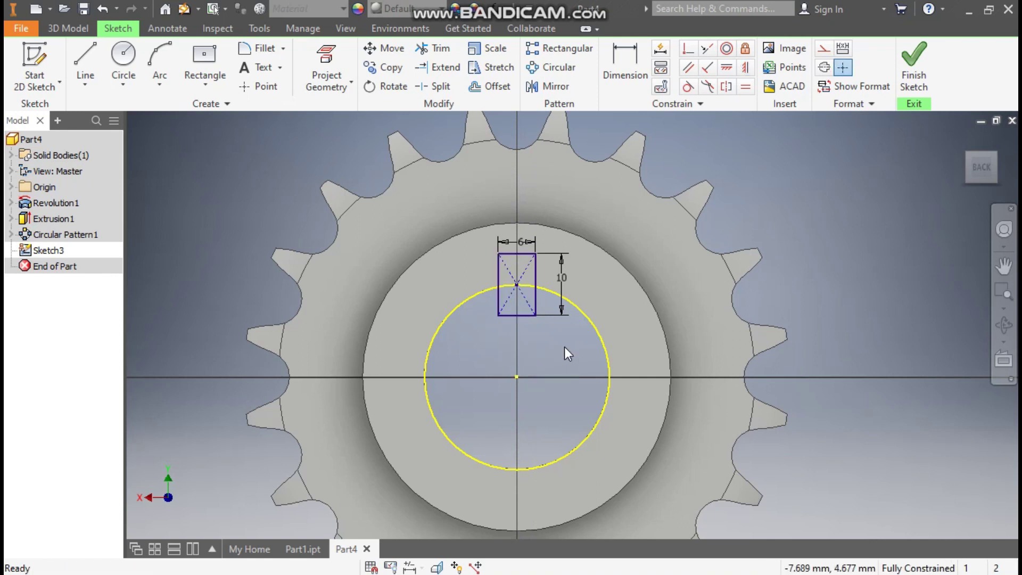
left_click(458, 310)
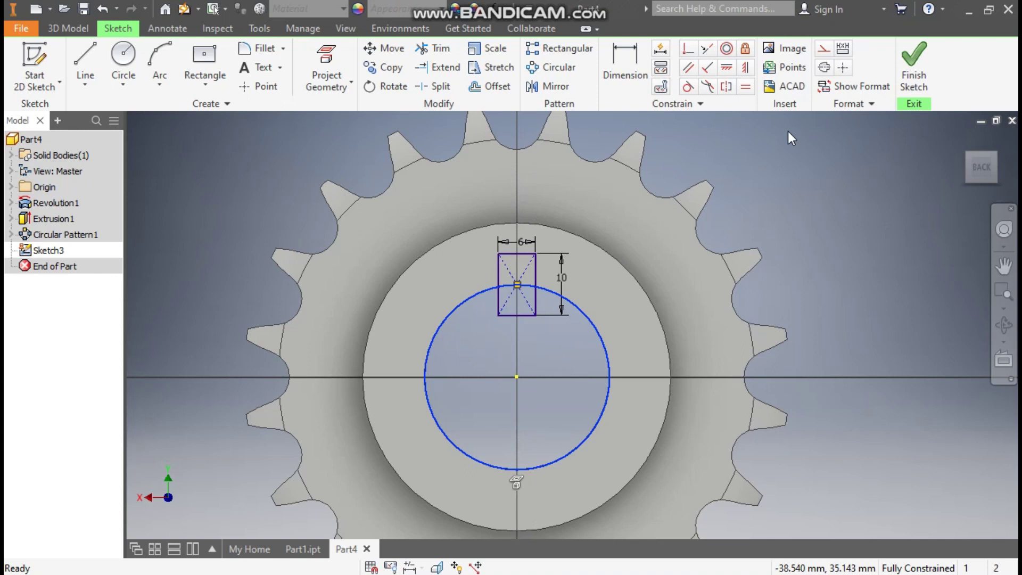
left_click(824, 52)
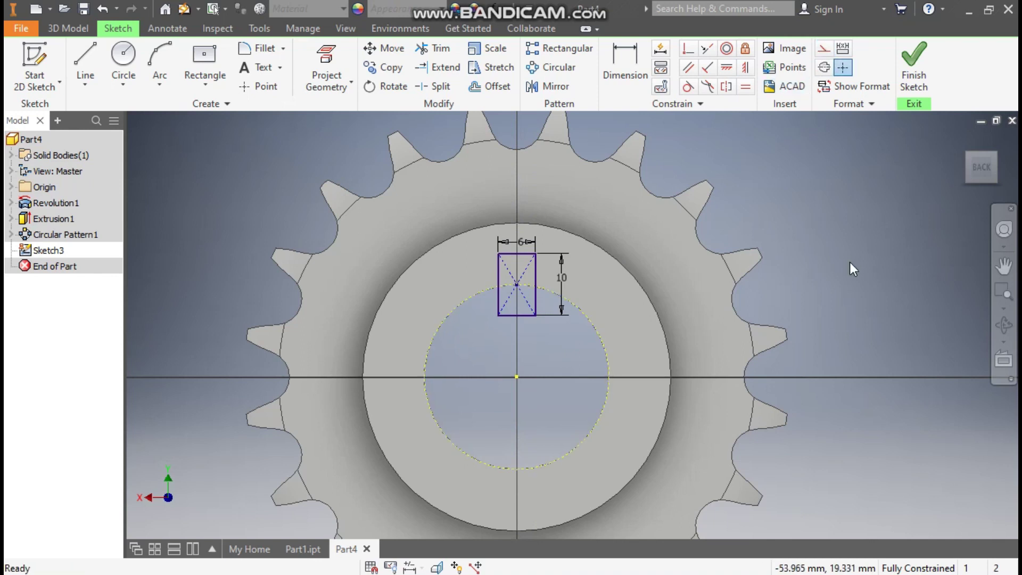
Cut the 6 × 10 keyway rectangle through the whole part with Extents All
key("e")
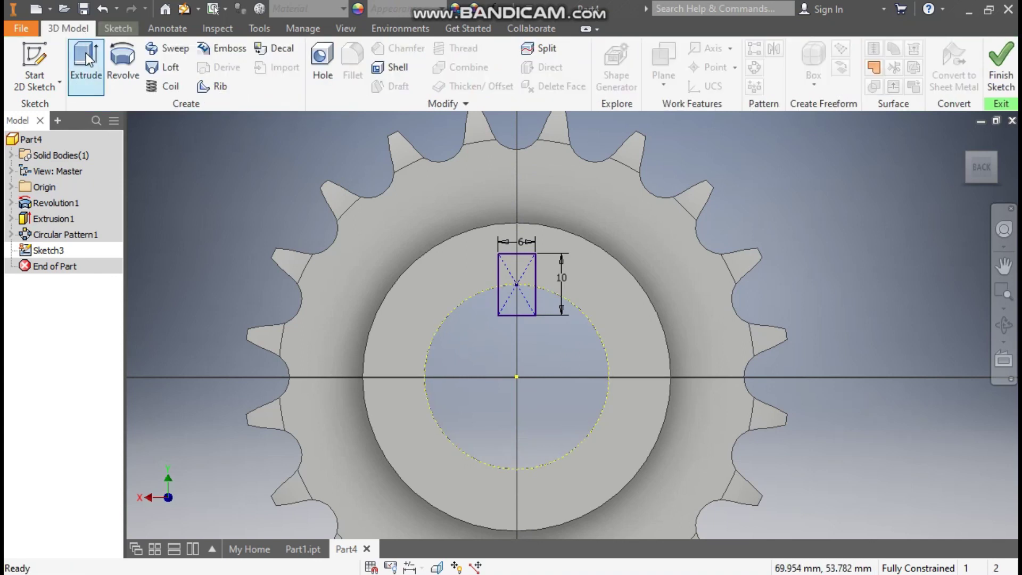
left_click(85, 55)
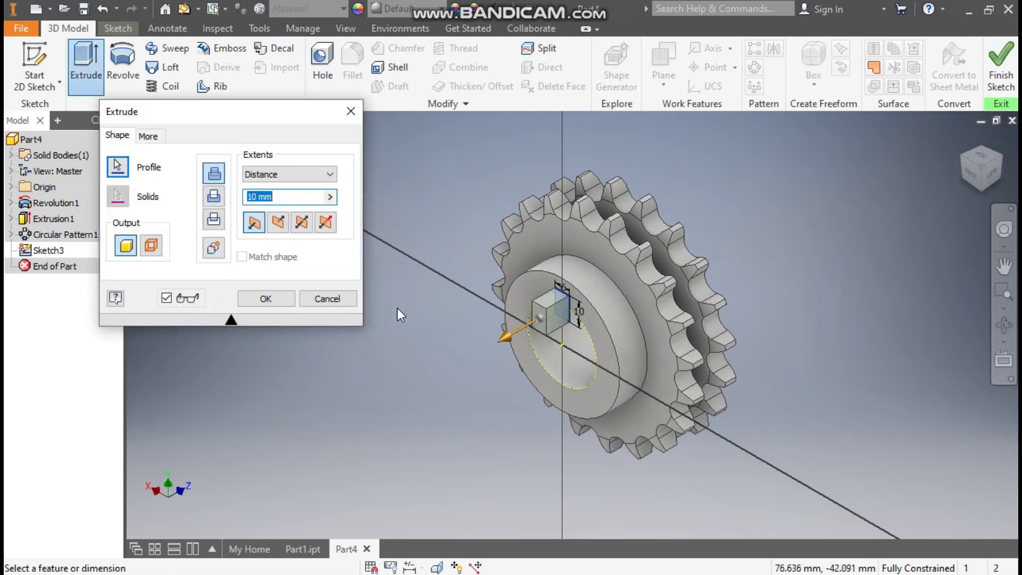
left_click(214, 198)
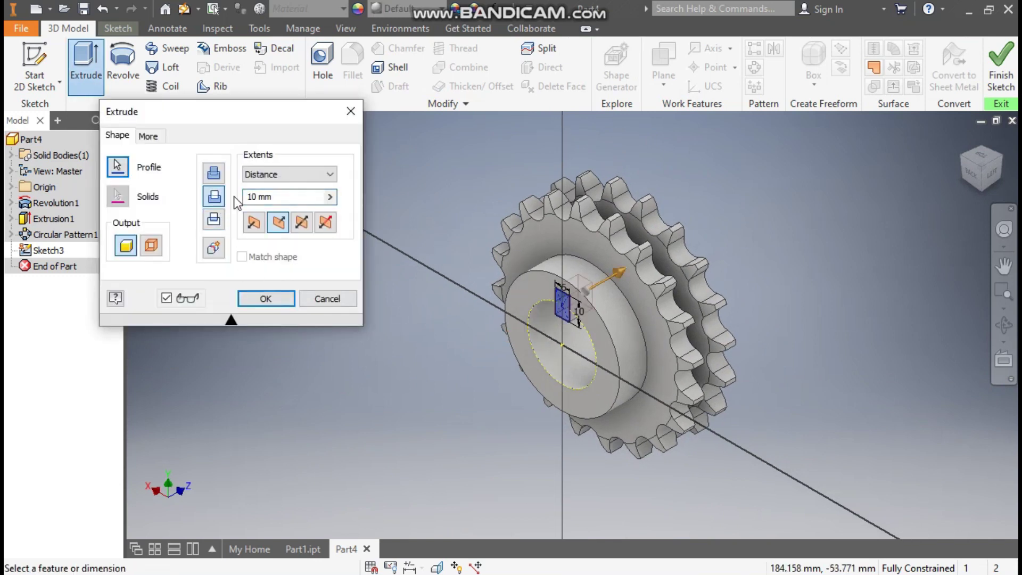
left_click(273, 174)
left_click(263, 229)
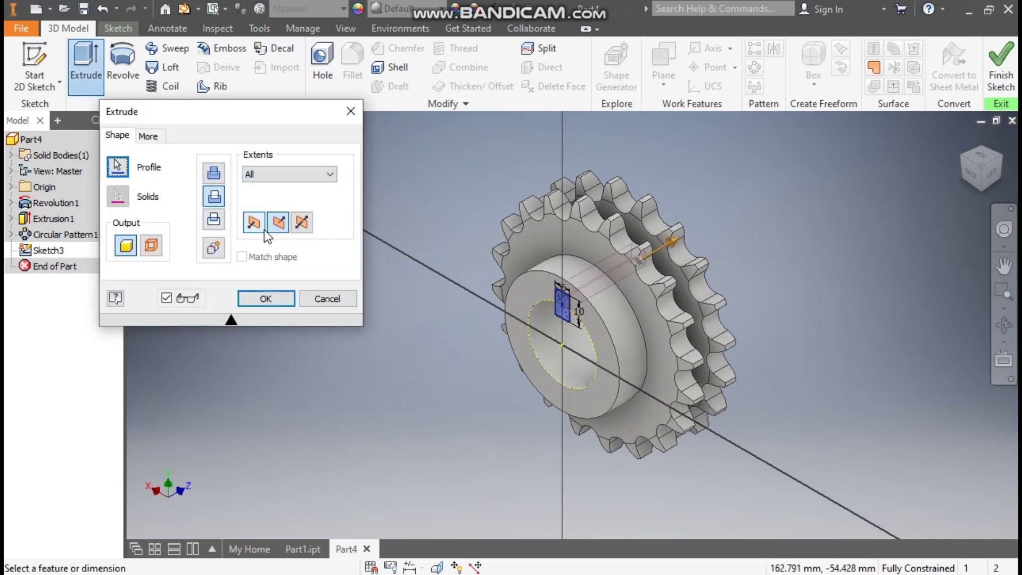
left_click(1000, 161)
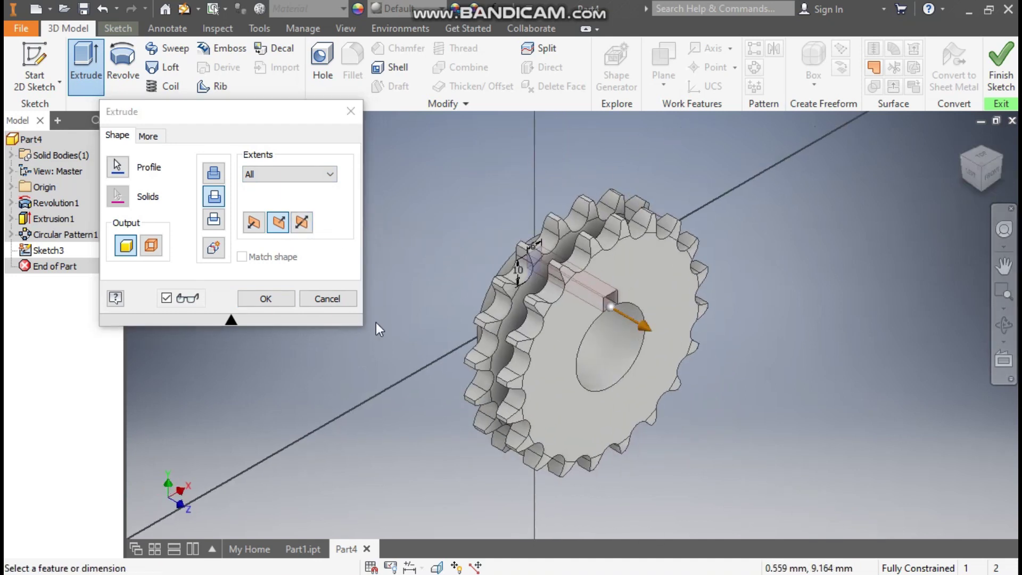
left_click(262, 299)
left_click(261, 300)
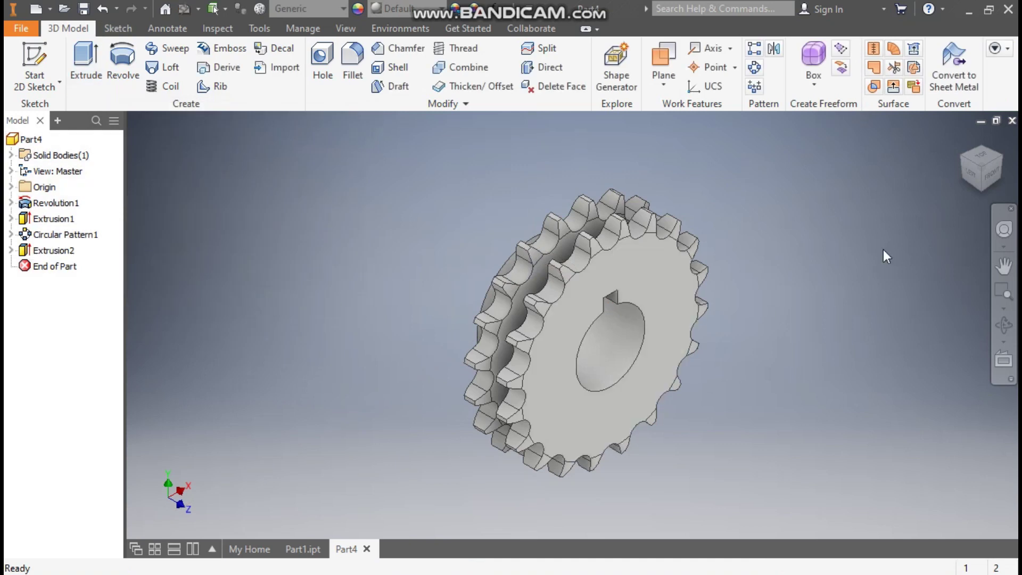
Fillet the hub's base circular edge with a 2 mm radius
left_click(962, 160)
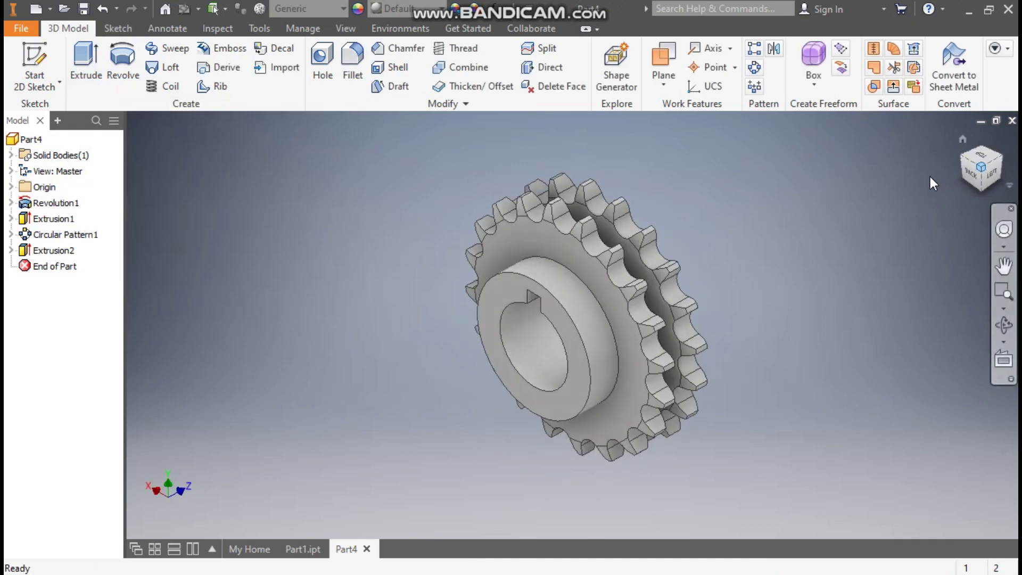
middle_click_drag(794, 348, 848, 341, "shift")
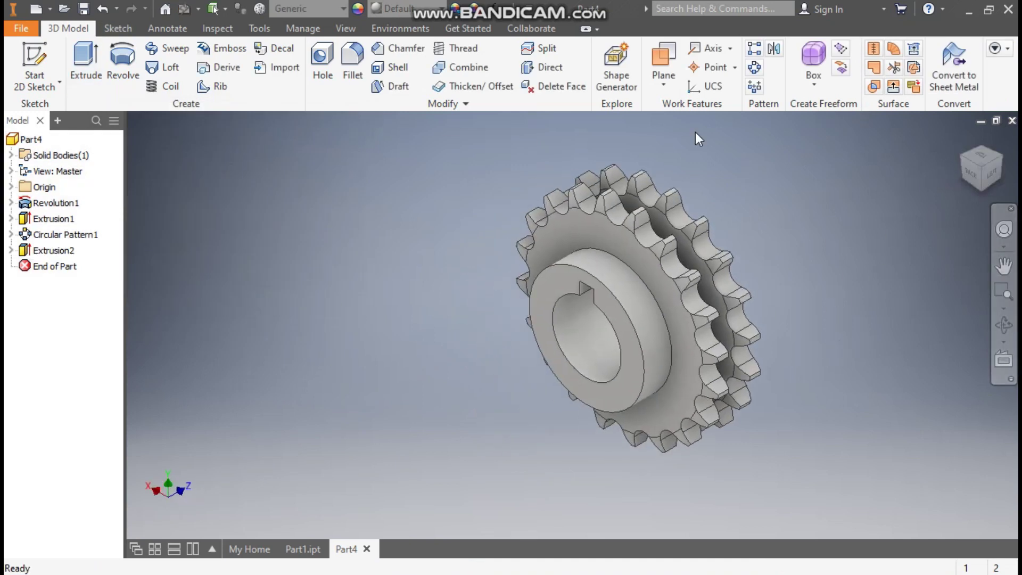
scroll(508, 306, "up", 3)
scroll(503, 304, "down", 4)
middle_click_drag(503, 303, 470, 308)
left_click(353, 59)
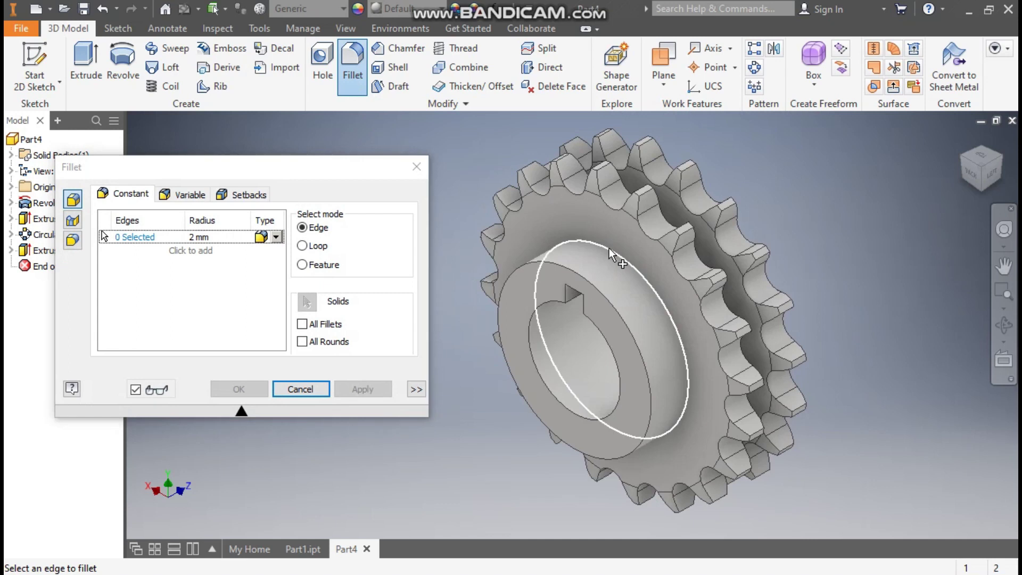
left_click(609, 251)
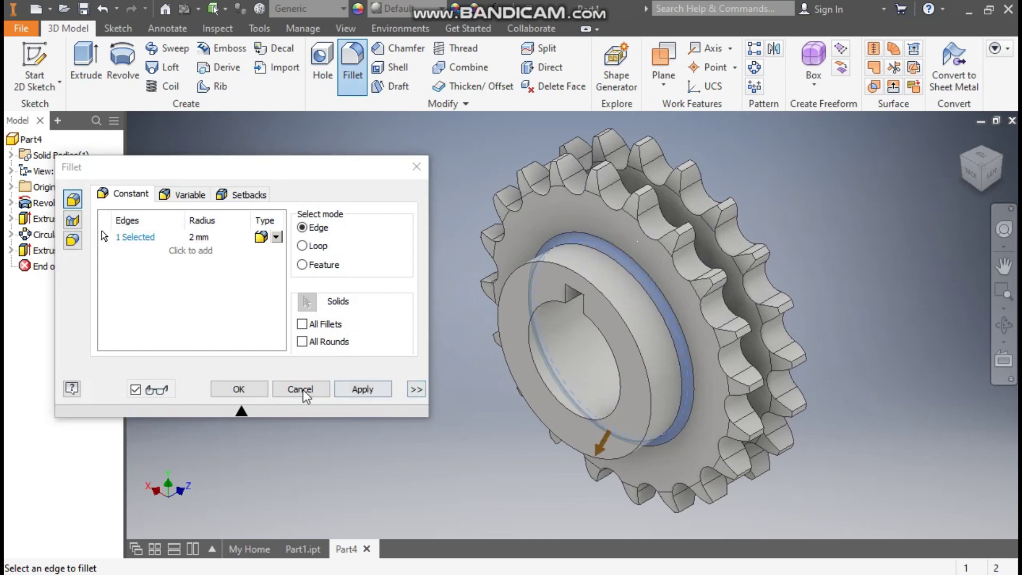
left_click(239, 389)
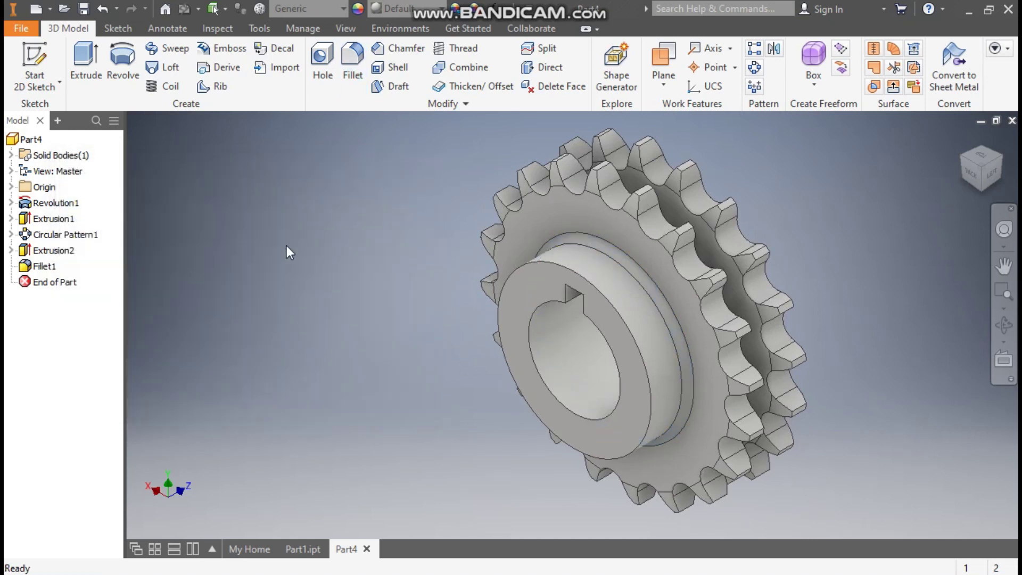
Chamfer the hub's outer rim and the bore edge at 1.5 mm
left_click(397, 46)
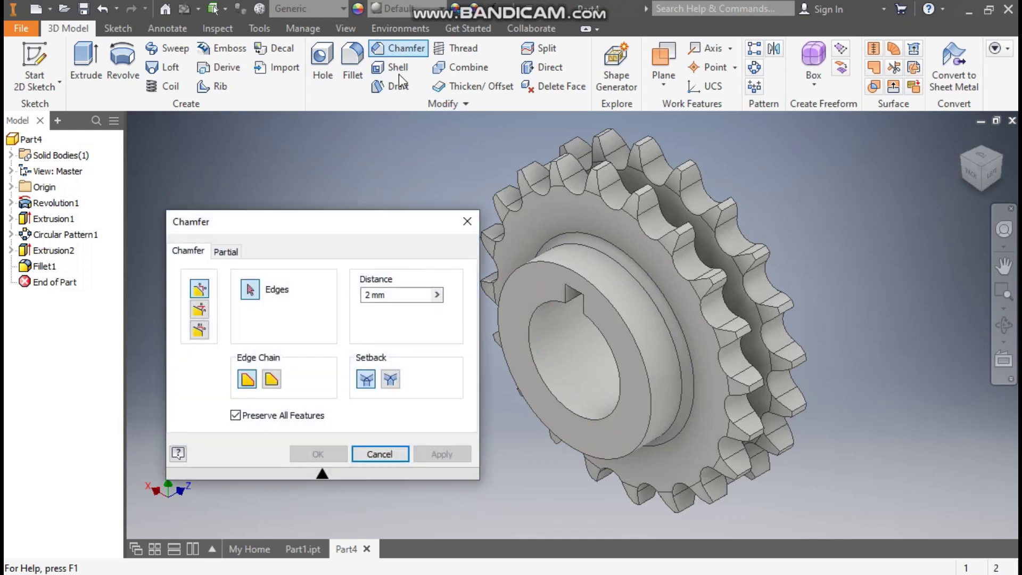
left_click(563, 266)
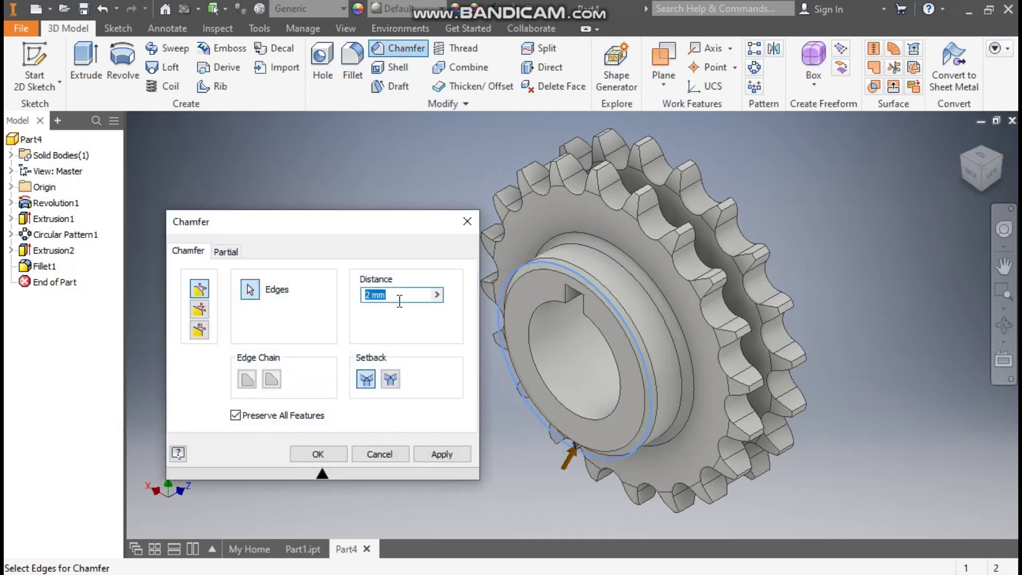
type("1.5")
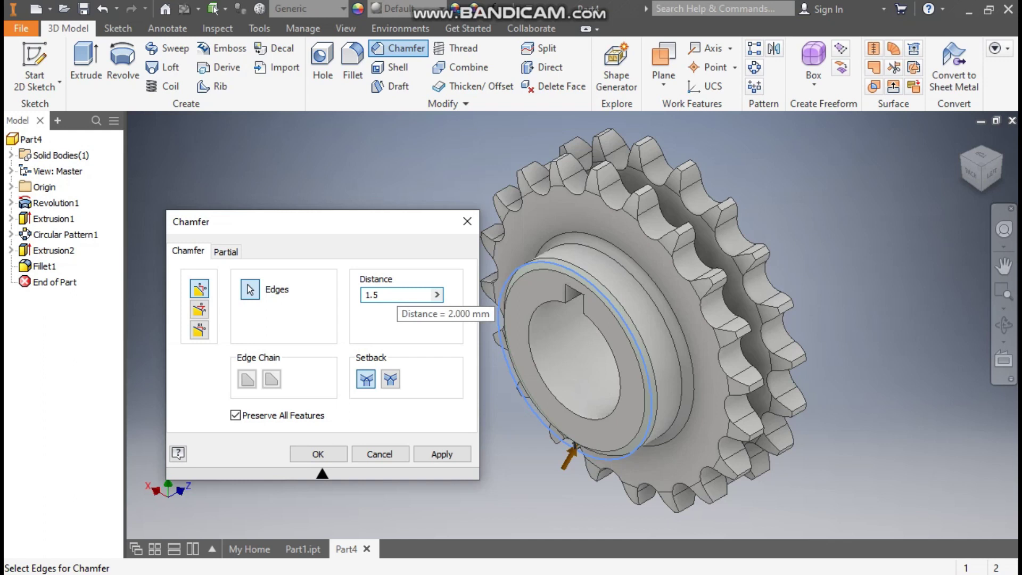
left_click(541, 301)
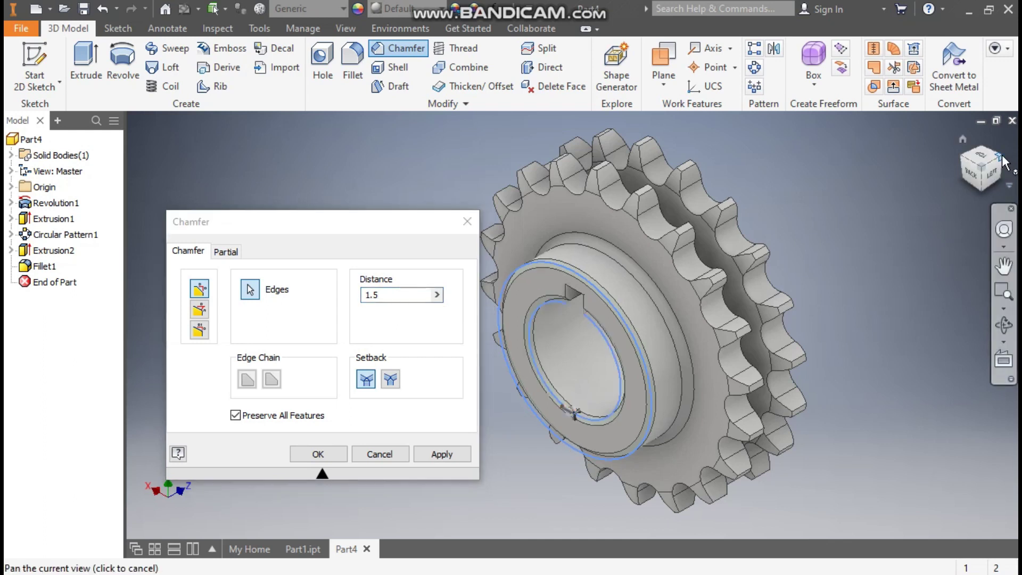
left_click(991, 173)
key("F6")
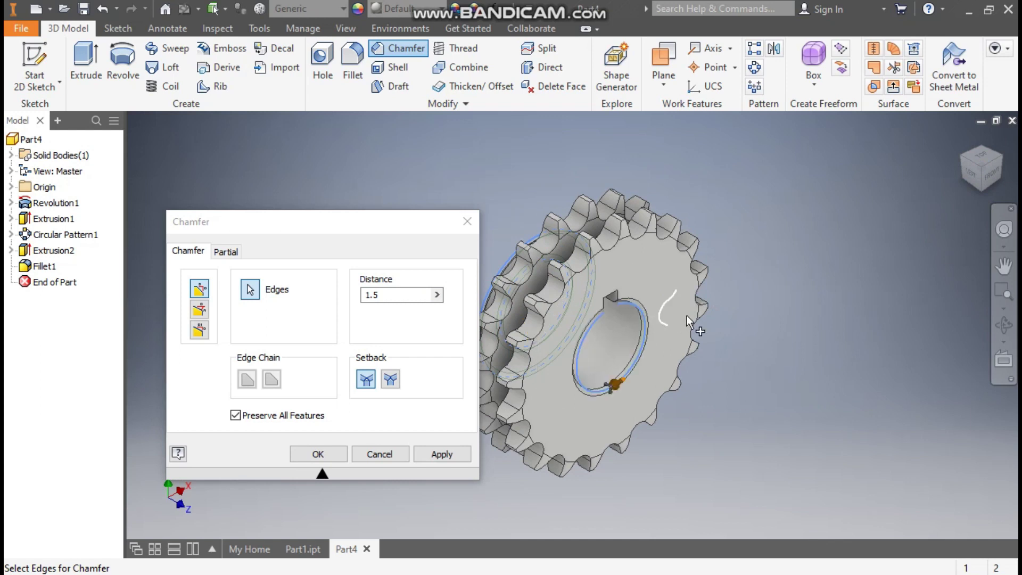
left_click(340, 458)
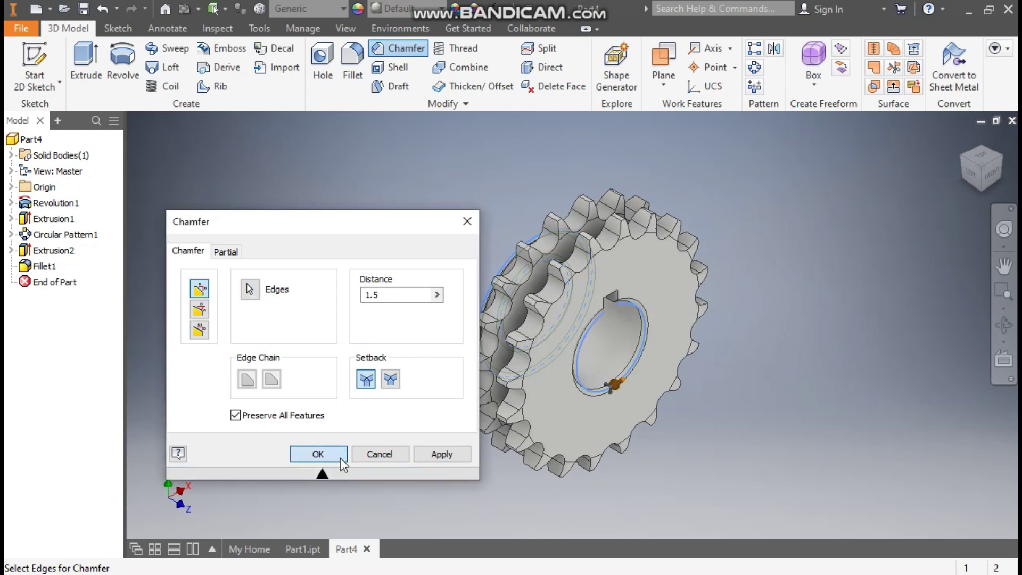
left_click(956, 155)
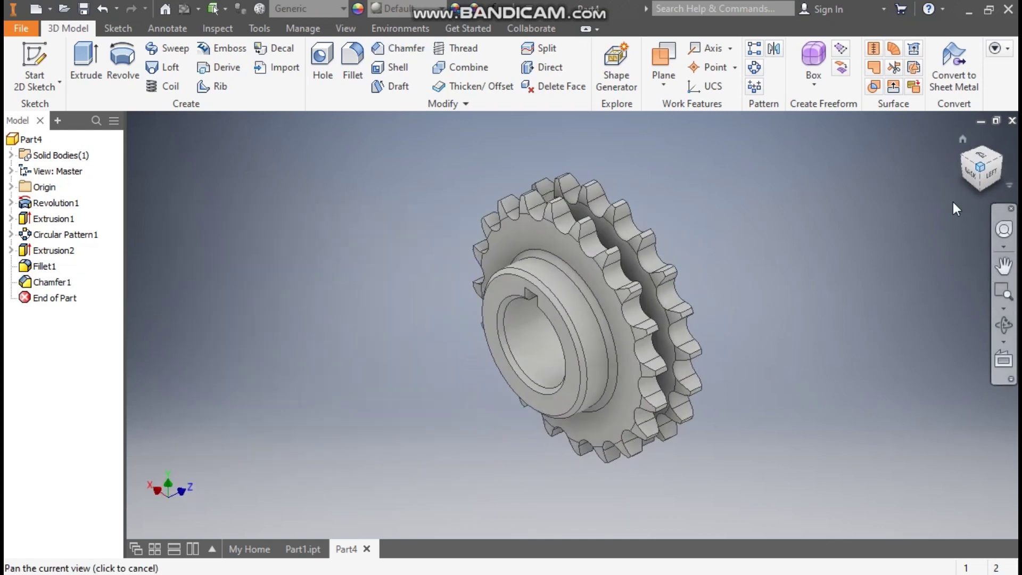
Apply the Chrome - Polished appearance to the sprocket and orbit to inspect it
key("Escape")
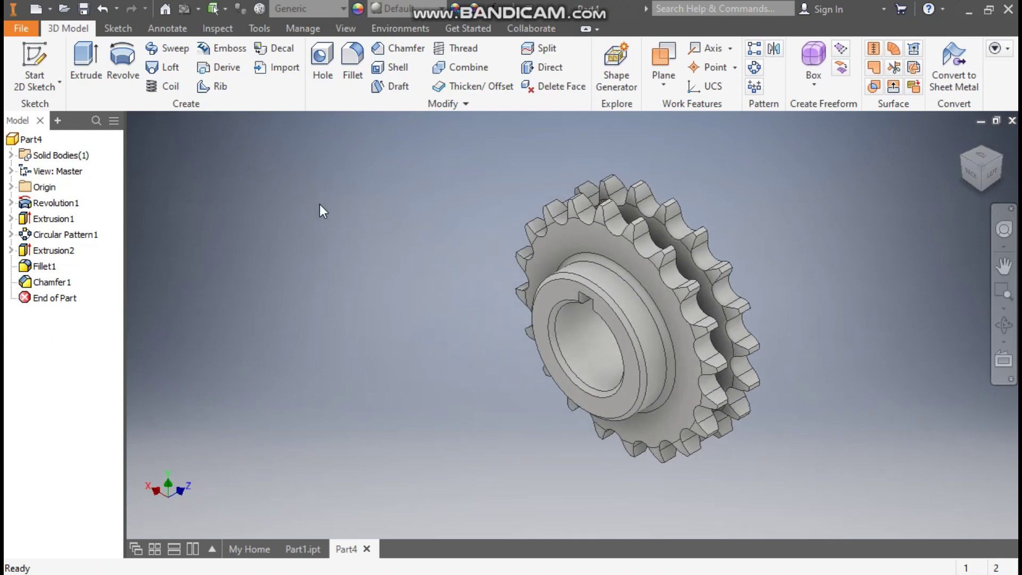
left_click(396, 9)
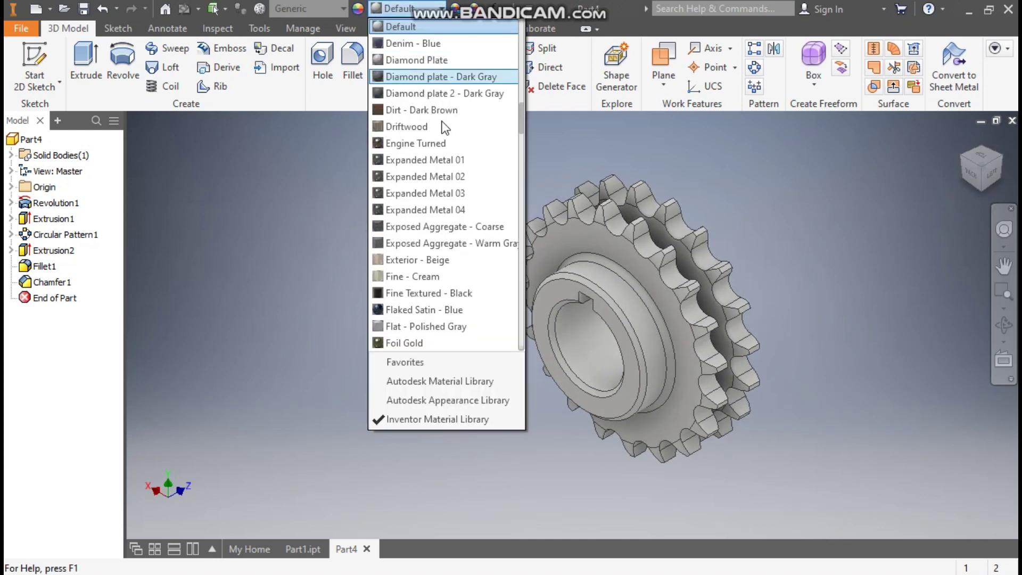
scroll(445, 172, "up", 2)
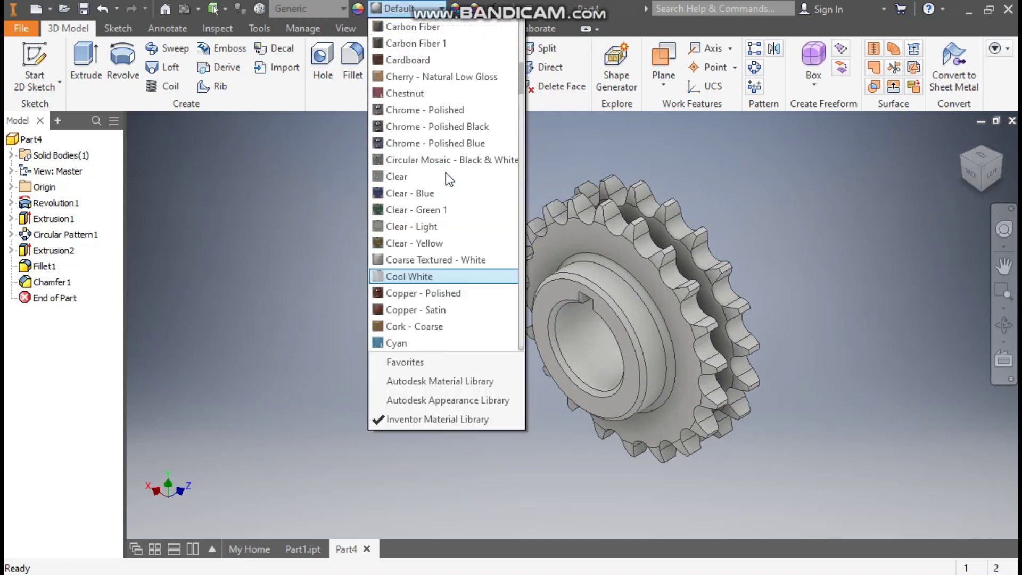
left_click(441, 111)
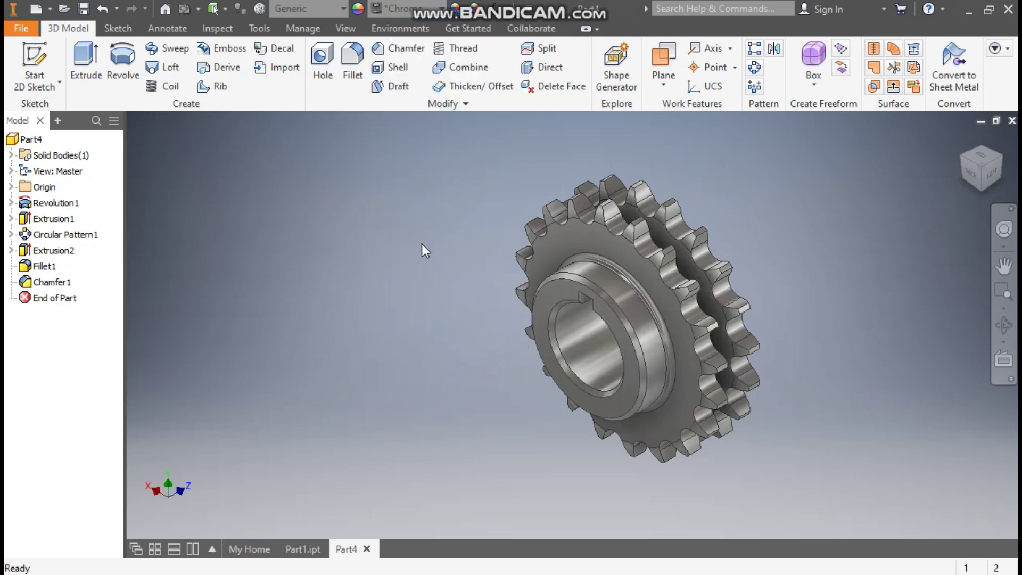
middle_click_drag(418, 259, 479, 241, "shift")
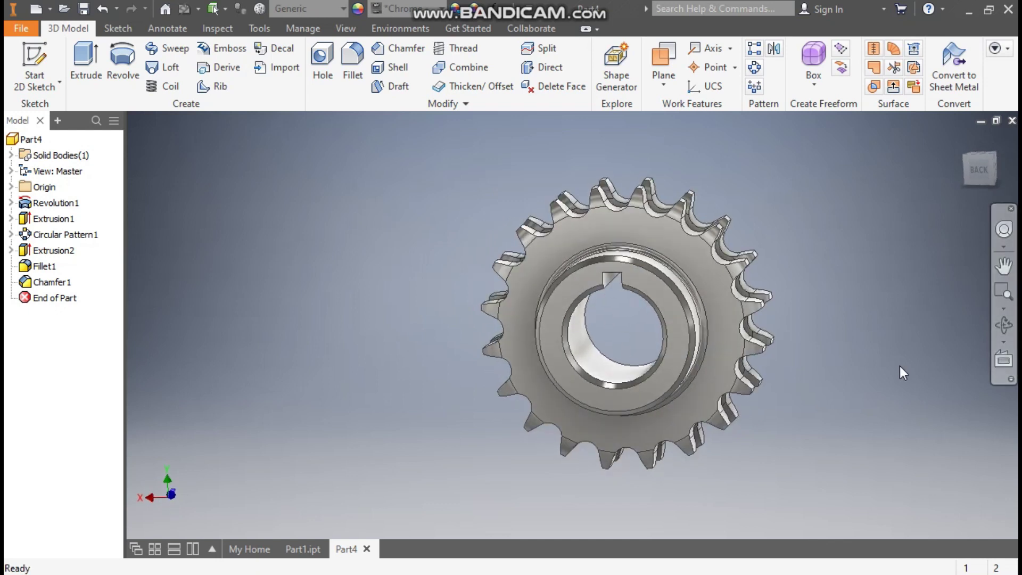
middle_click_drag(883, 362, 861, 382, "shift")
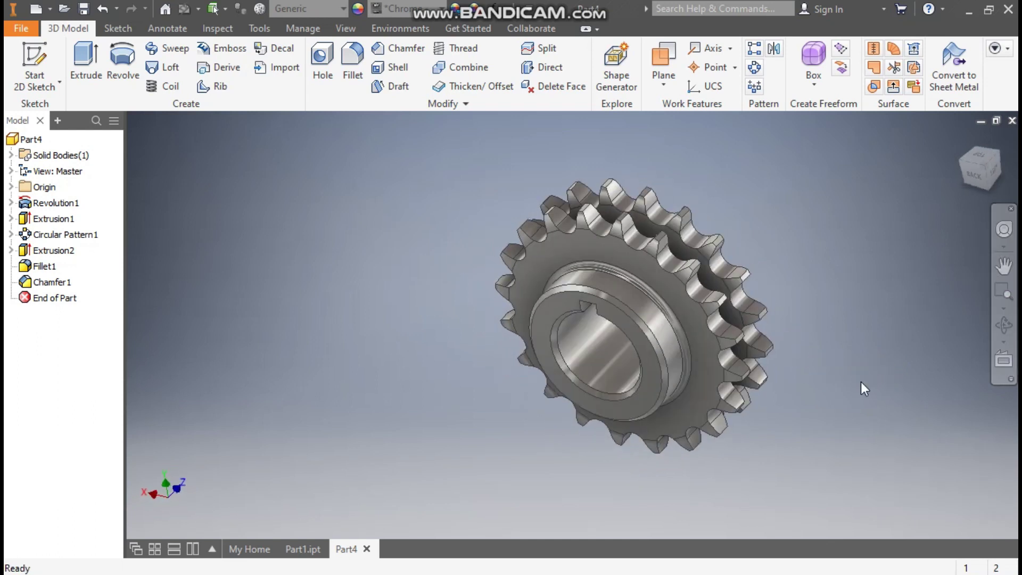